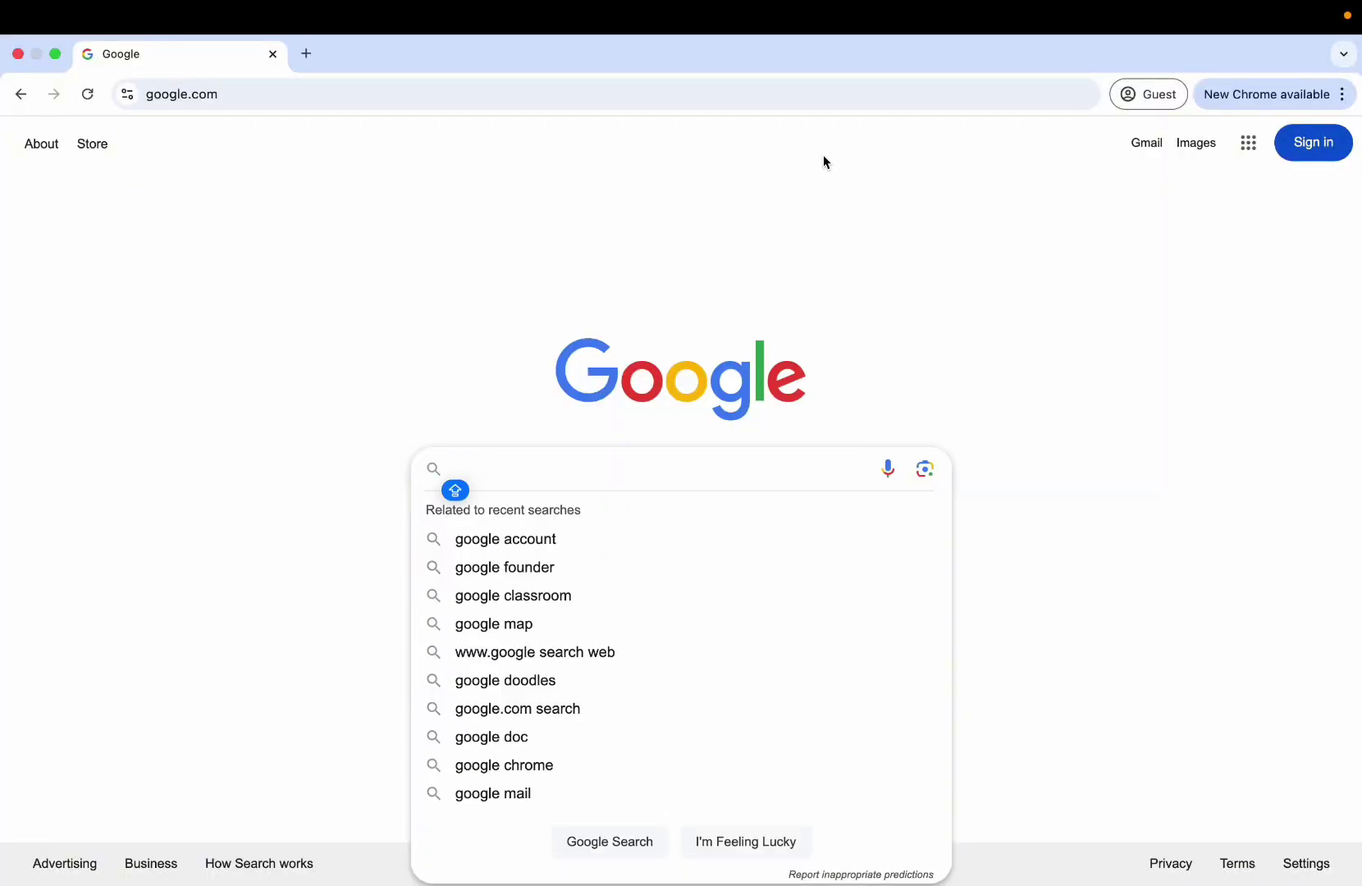
Search Google for 'SEAFLO warranty', then enter seaflodirect.com in the address bar.
left_click(1000, 443)
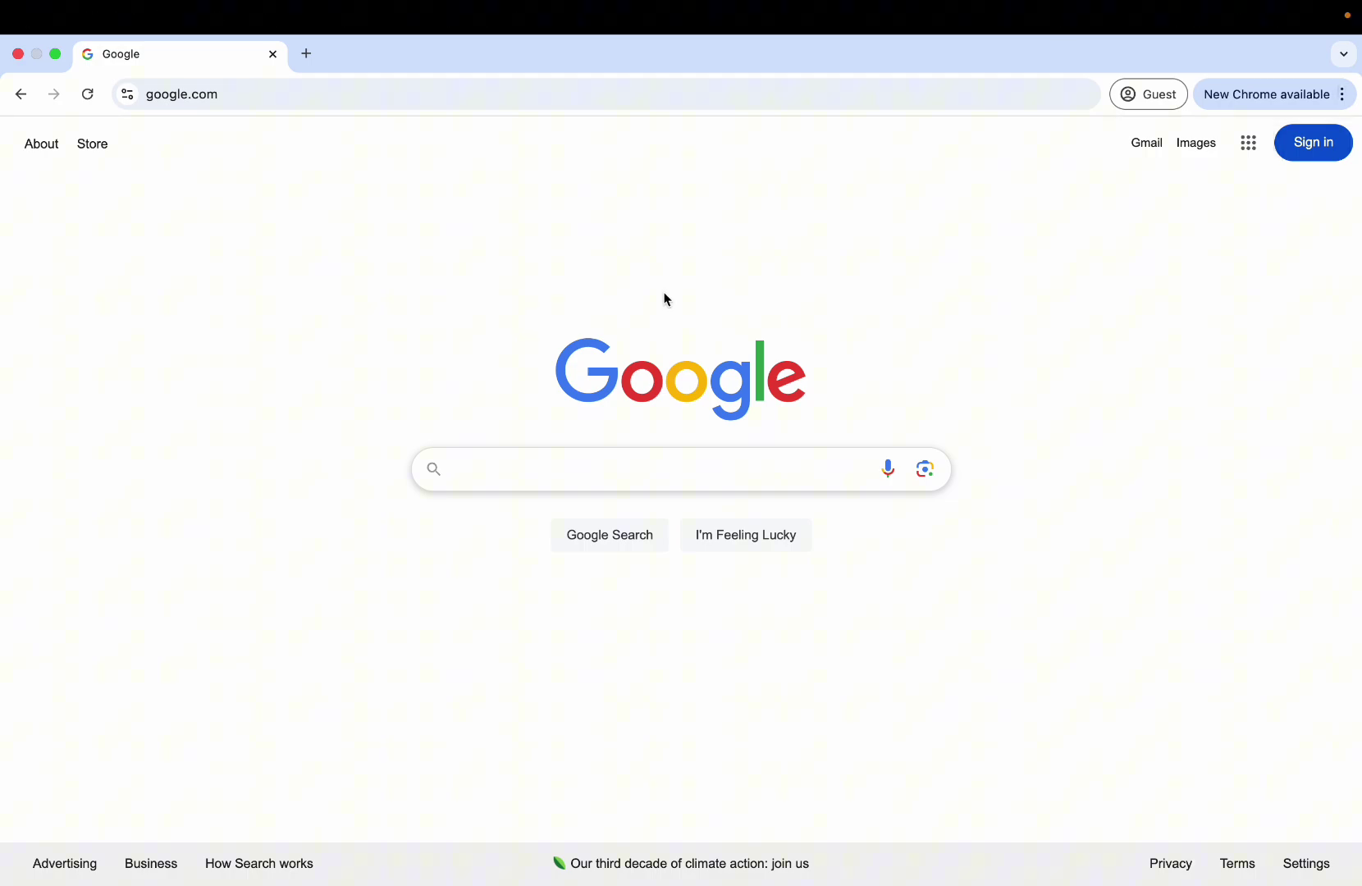
left_click(503, 470)
type("S")
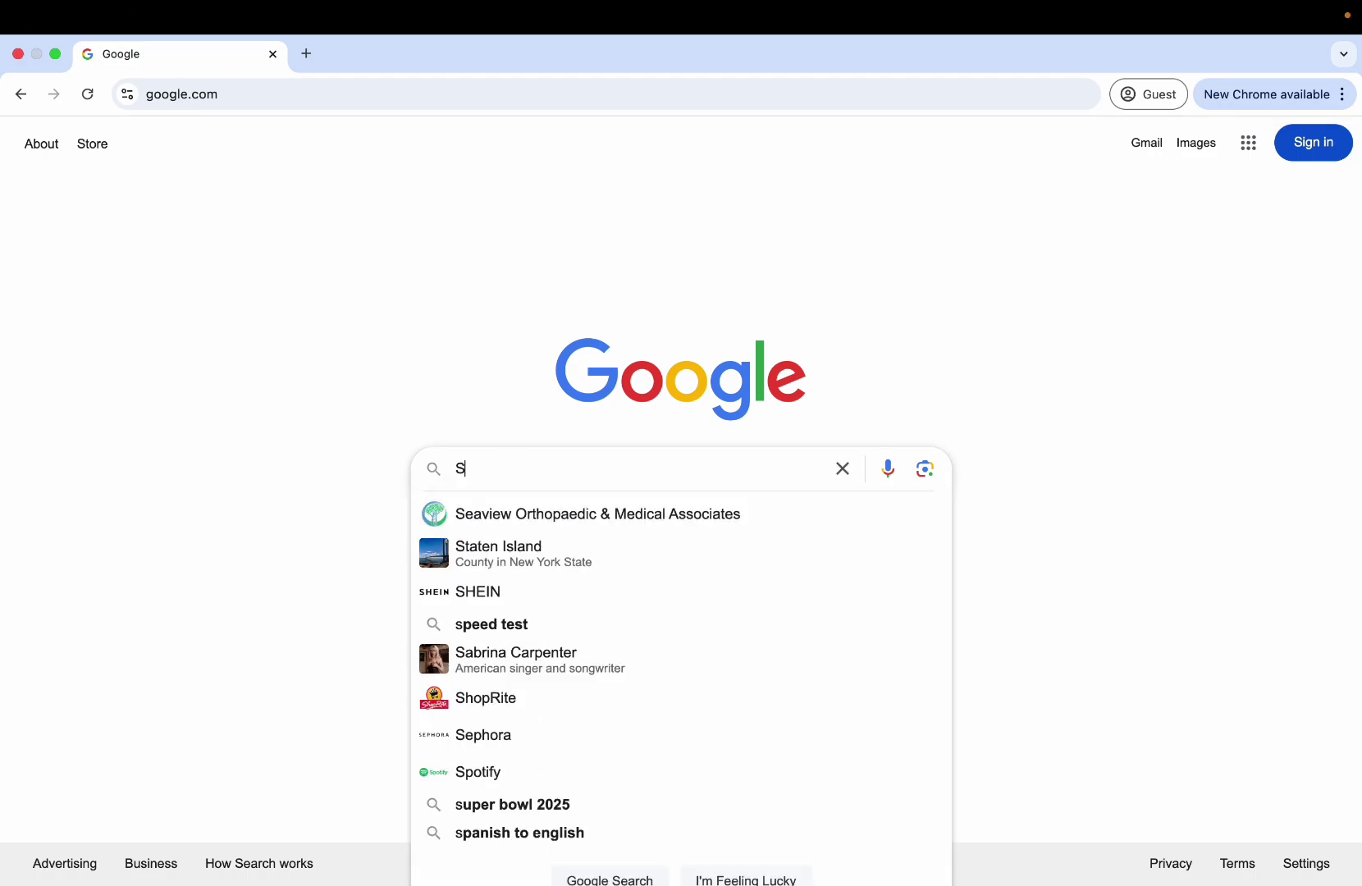
type("EAFLO warranty")
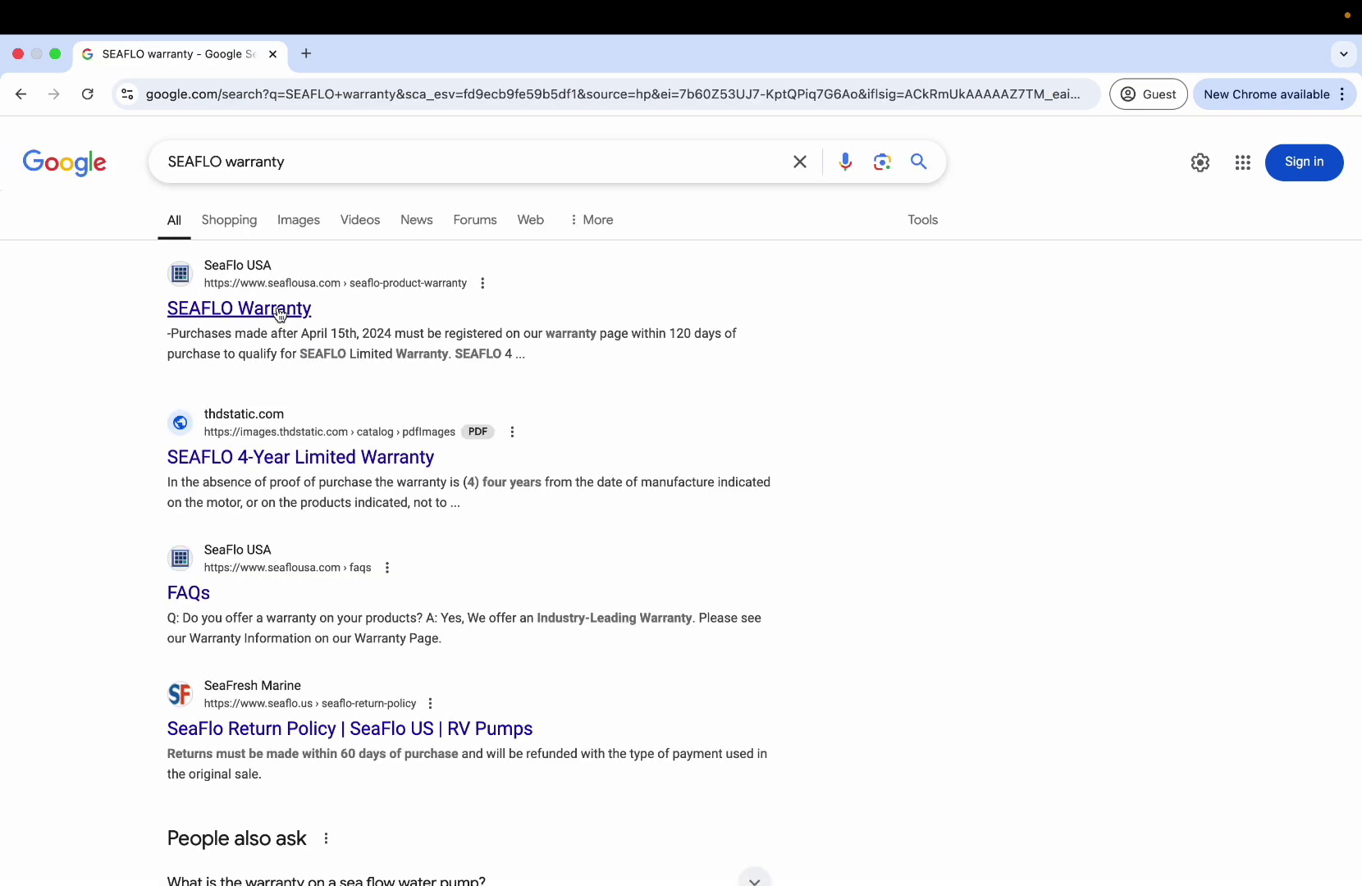
scroll(220, 589, "down", 1)
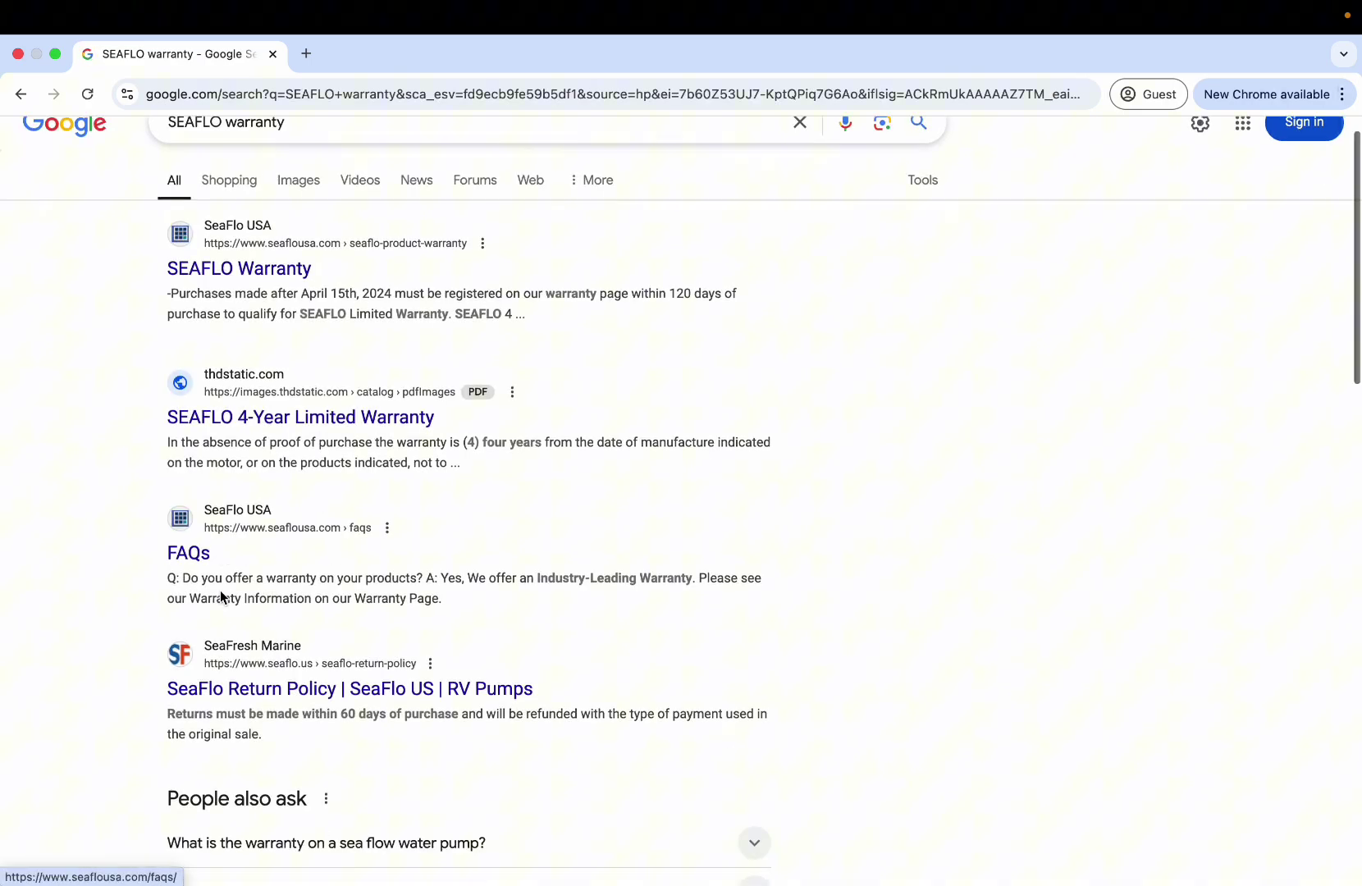
scroll(220, 589, "up", 1)
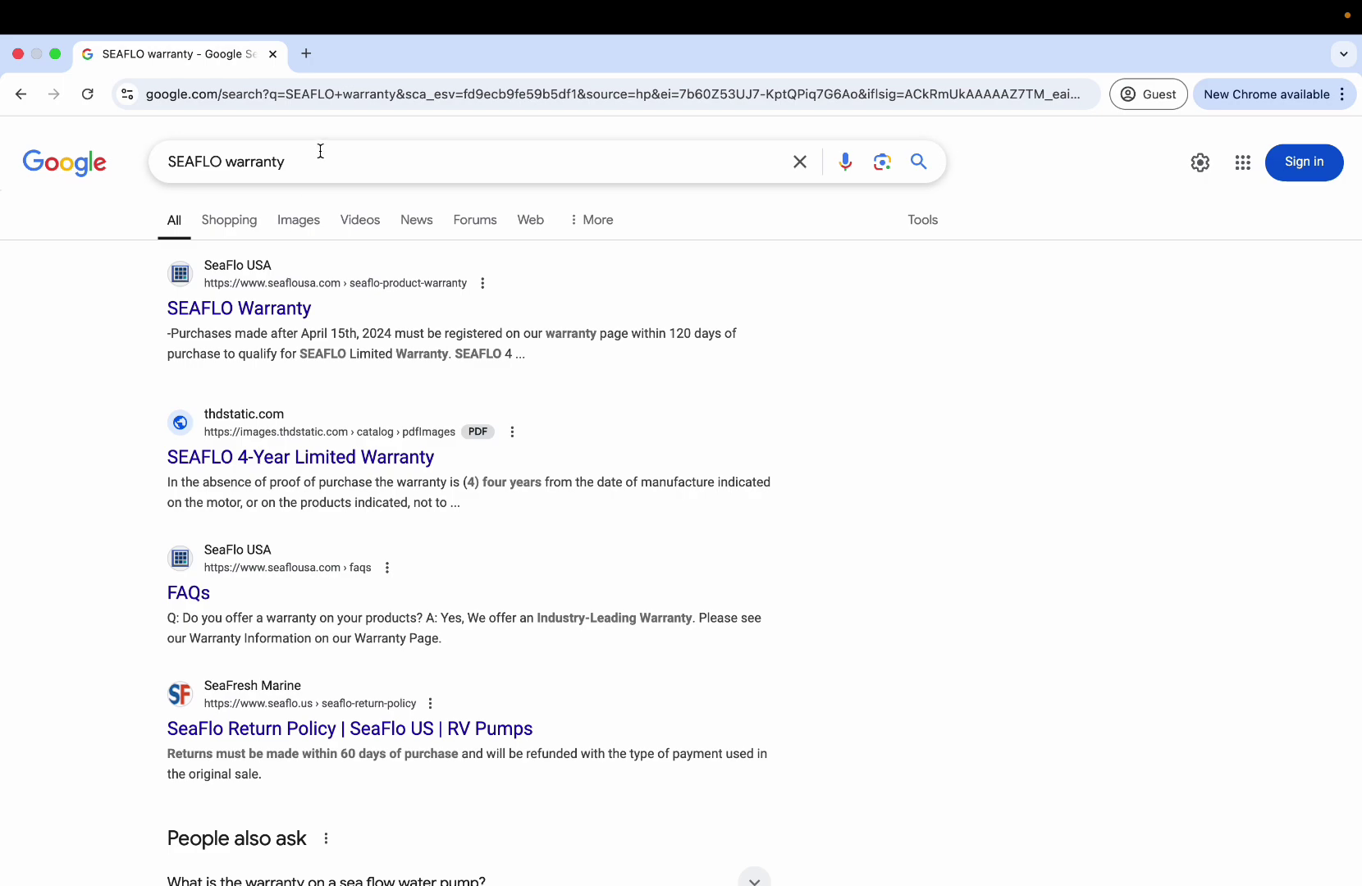
left_click(297, 105)
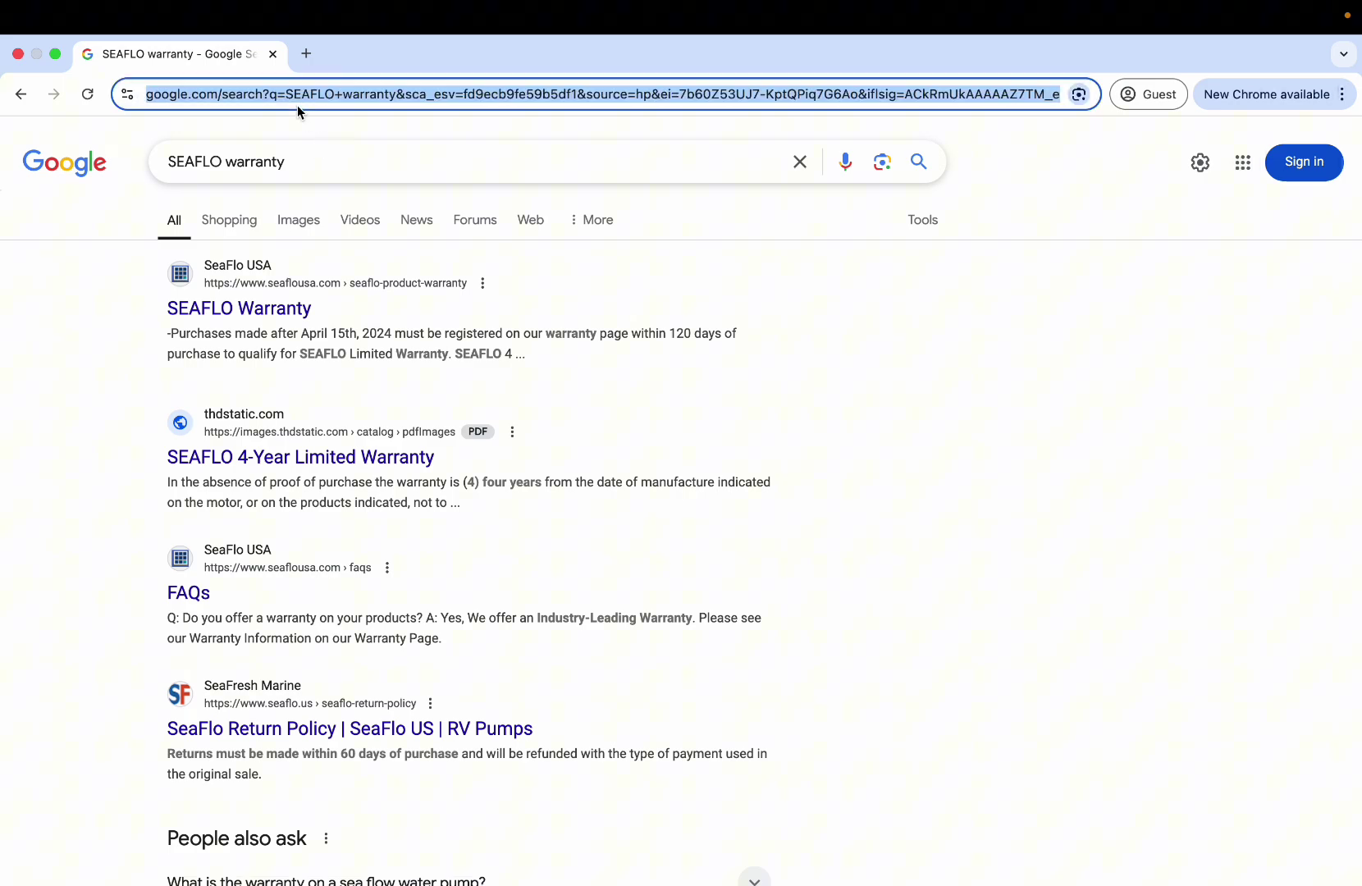
type("seaflo")
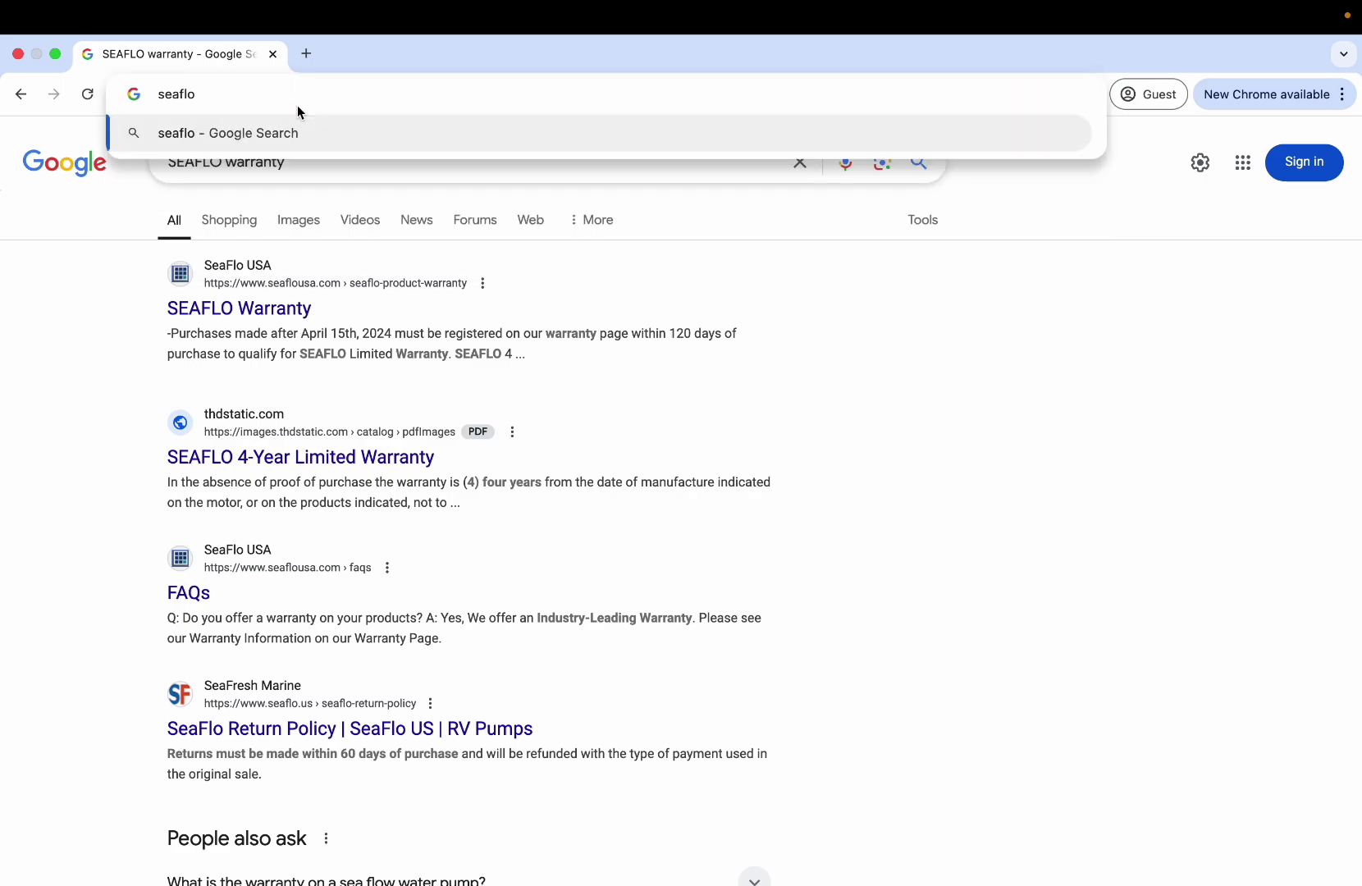
type("direct.com")
Load seaflodirect.com and close the 10% discount signup popup.
key("Return")
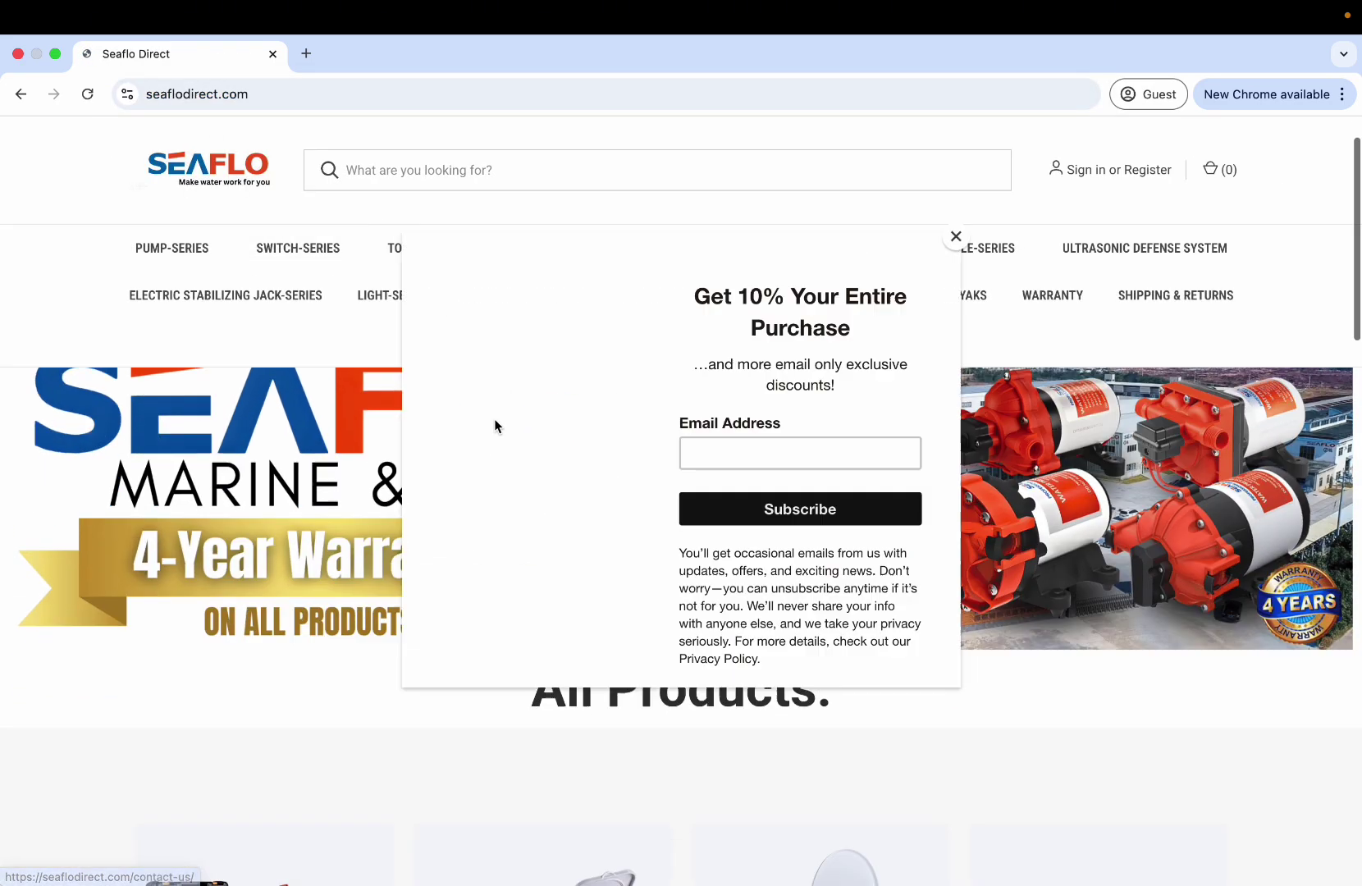
scroll(494, 425, "down", 7)
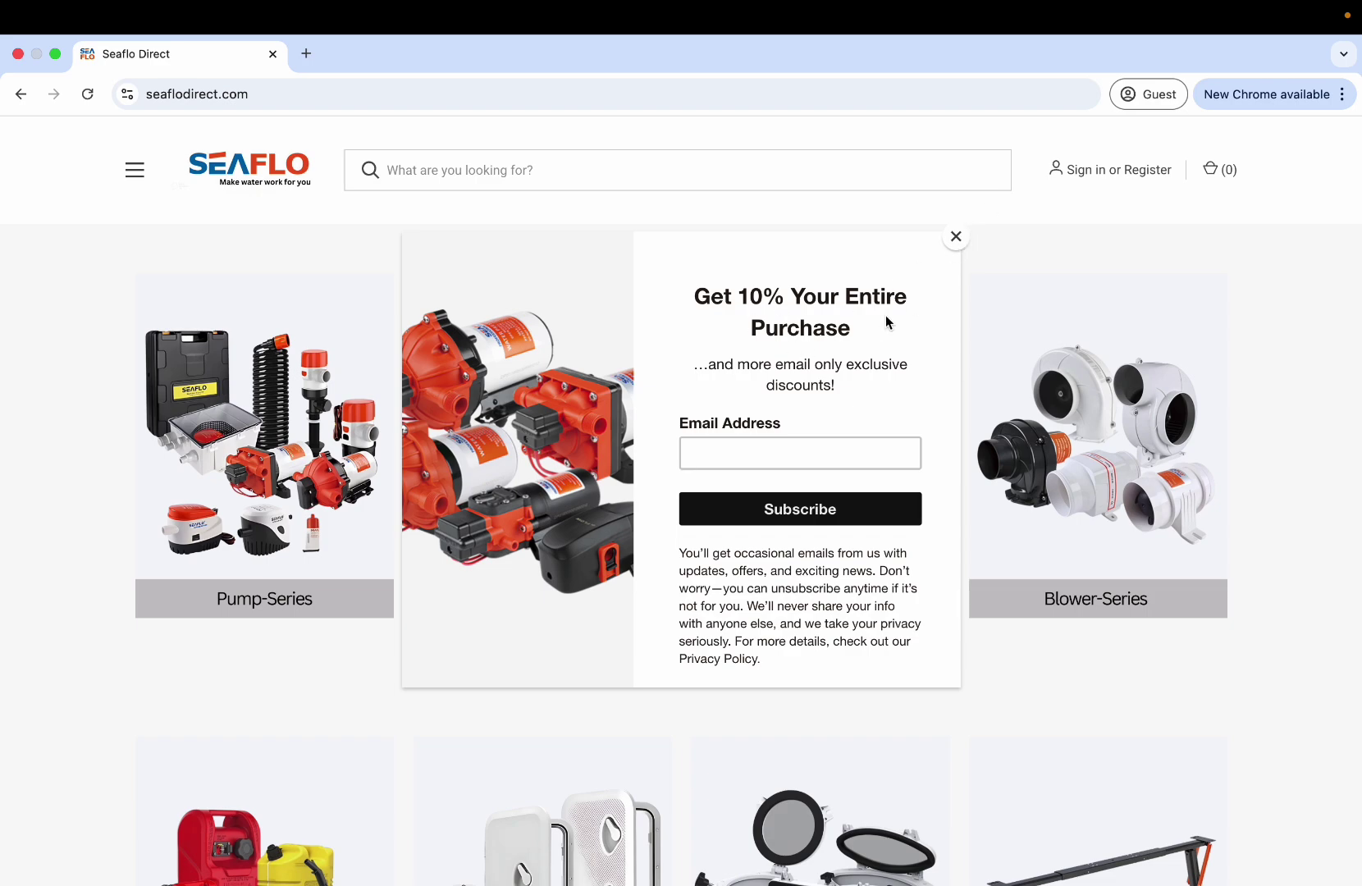
left_click(956, 238)
scroll(406, 427, "up", 7)
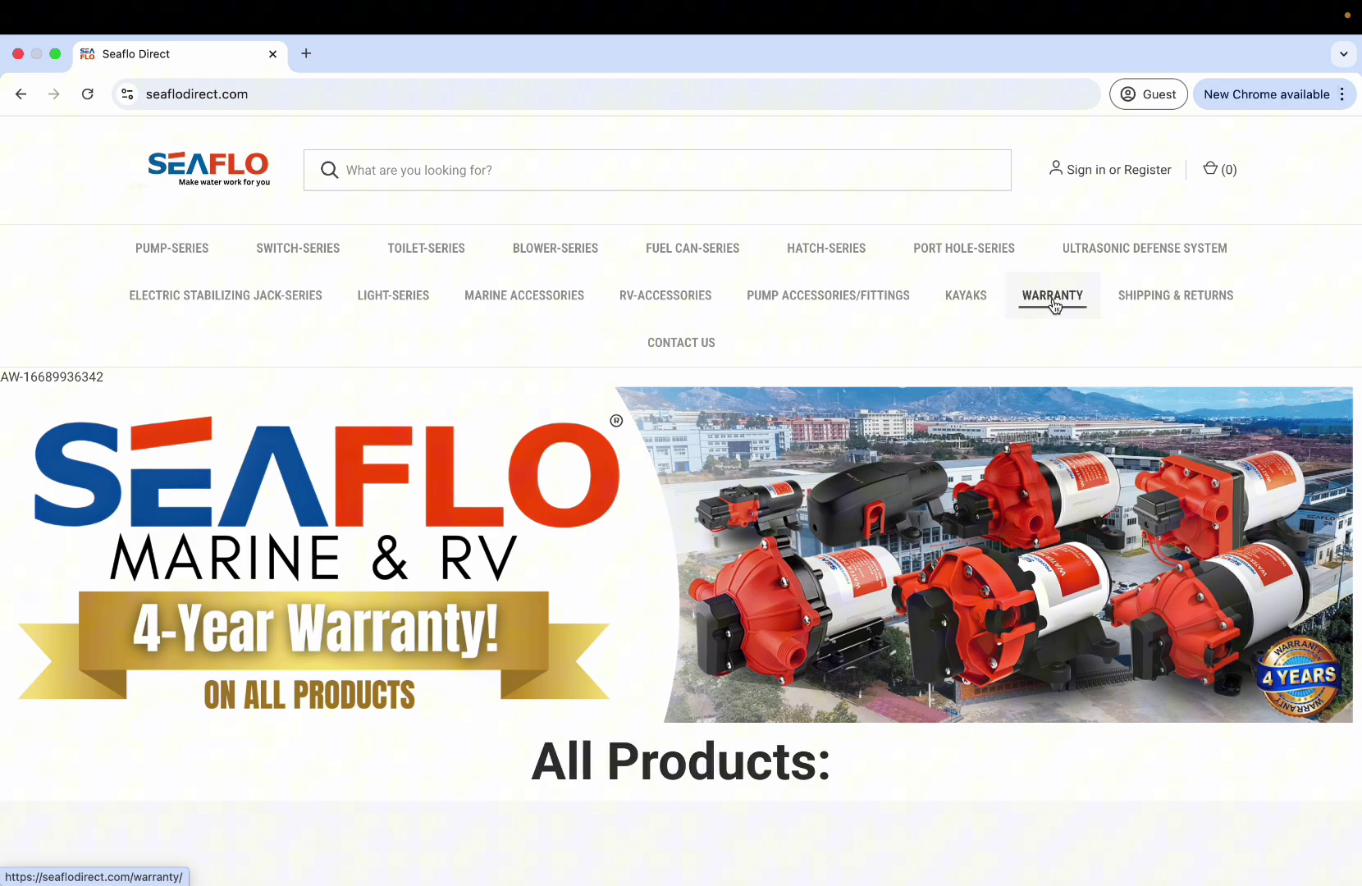
Open the store's Warranty page and follow the seaflousa.com/seaflo-product-warranty/ sign-up link.
left_click(1054, 303)
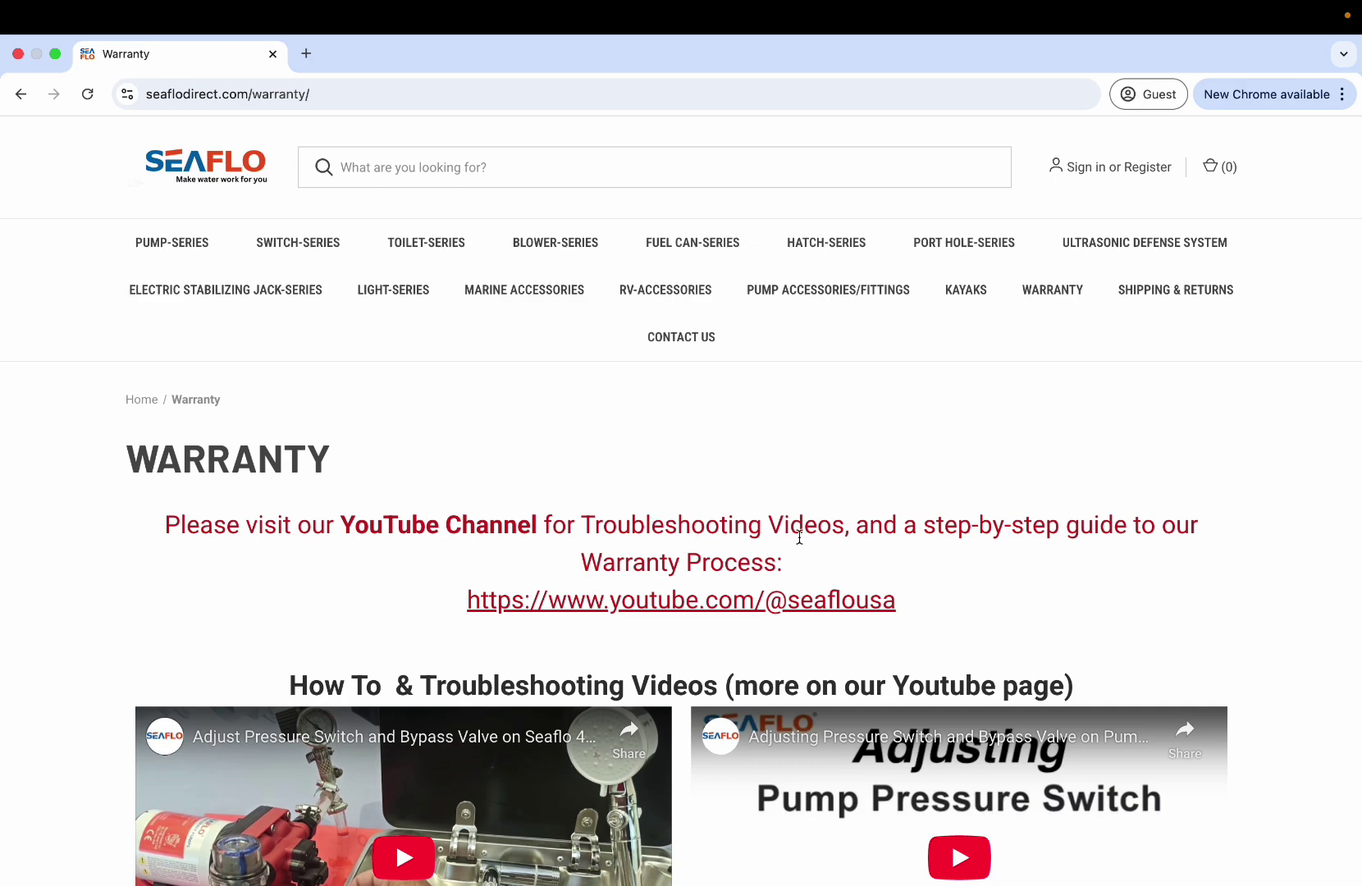
scroll(798, 525, "down", 2)
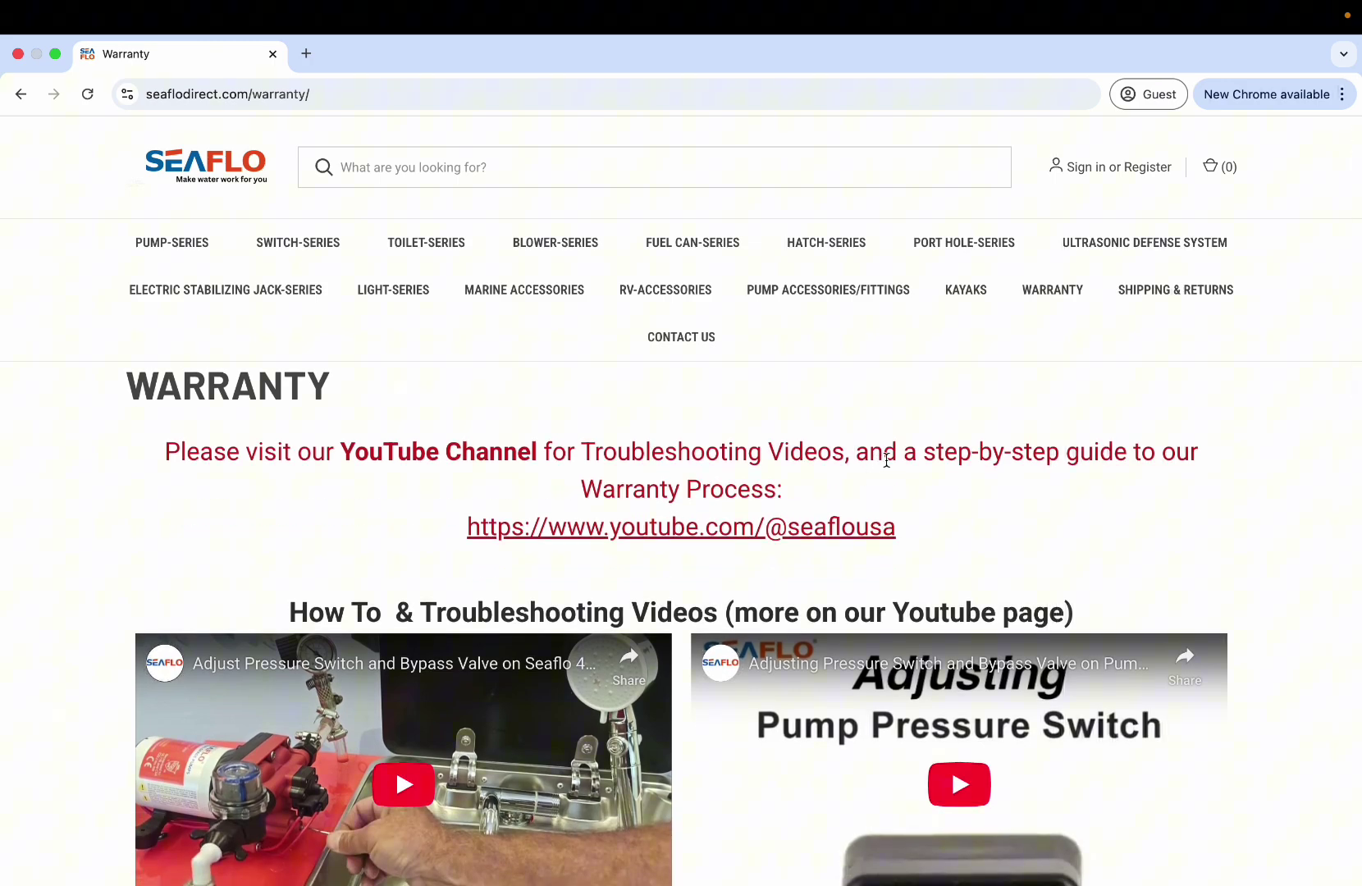
scroll(450, 576, "down", 2)
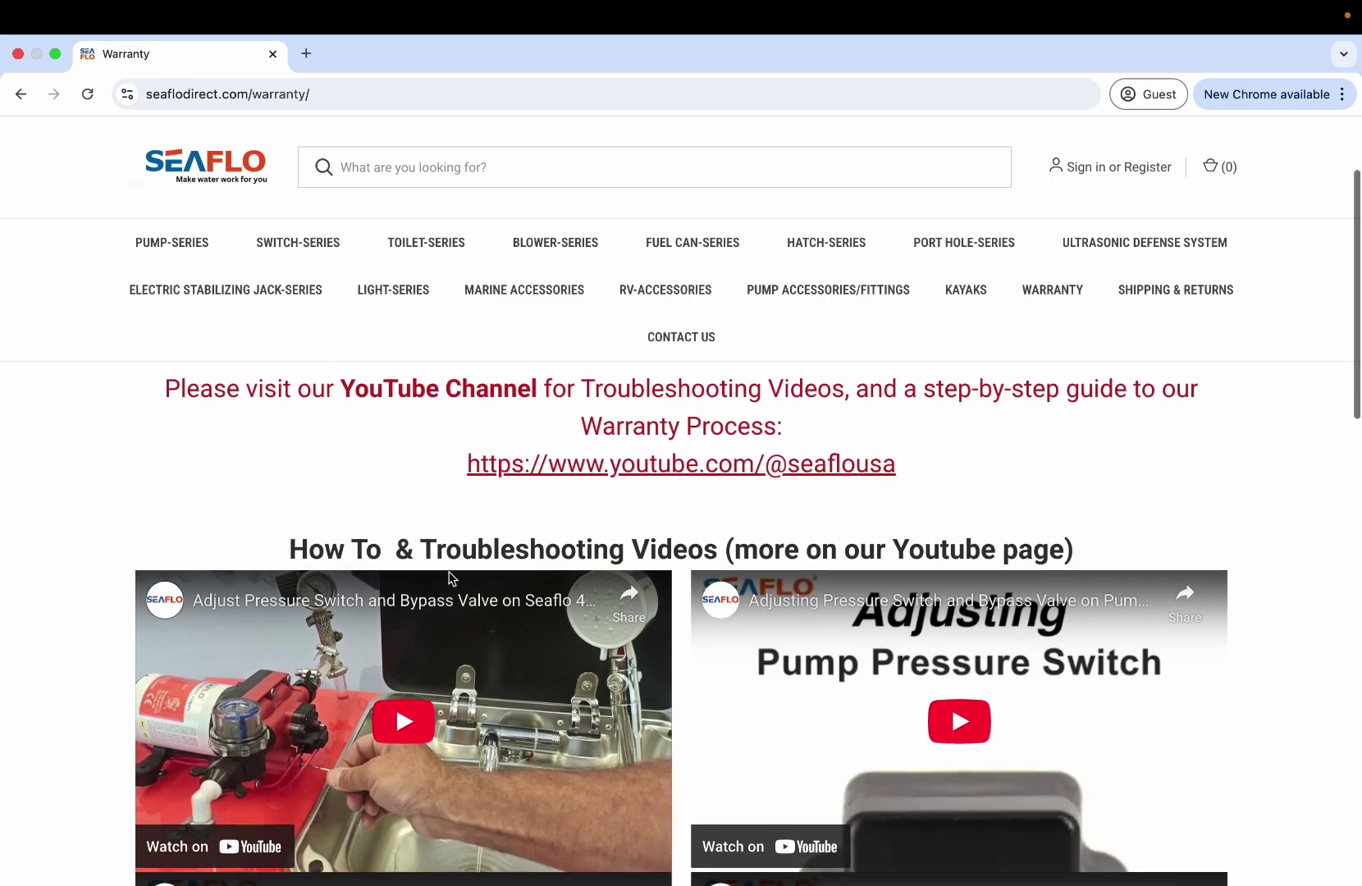
scroll(450, 577, "down", 15)
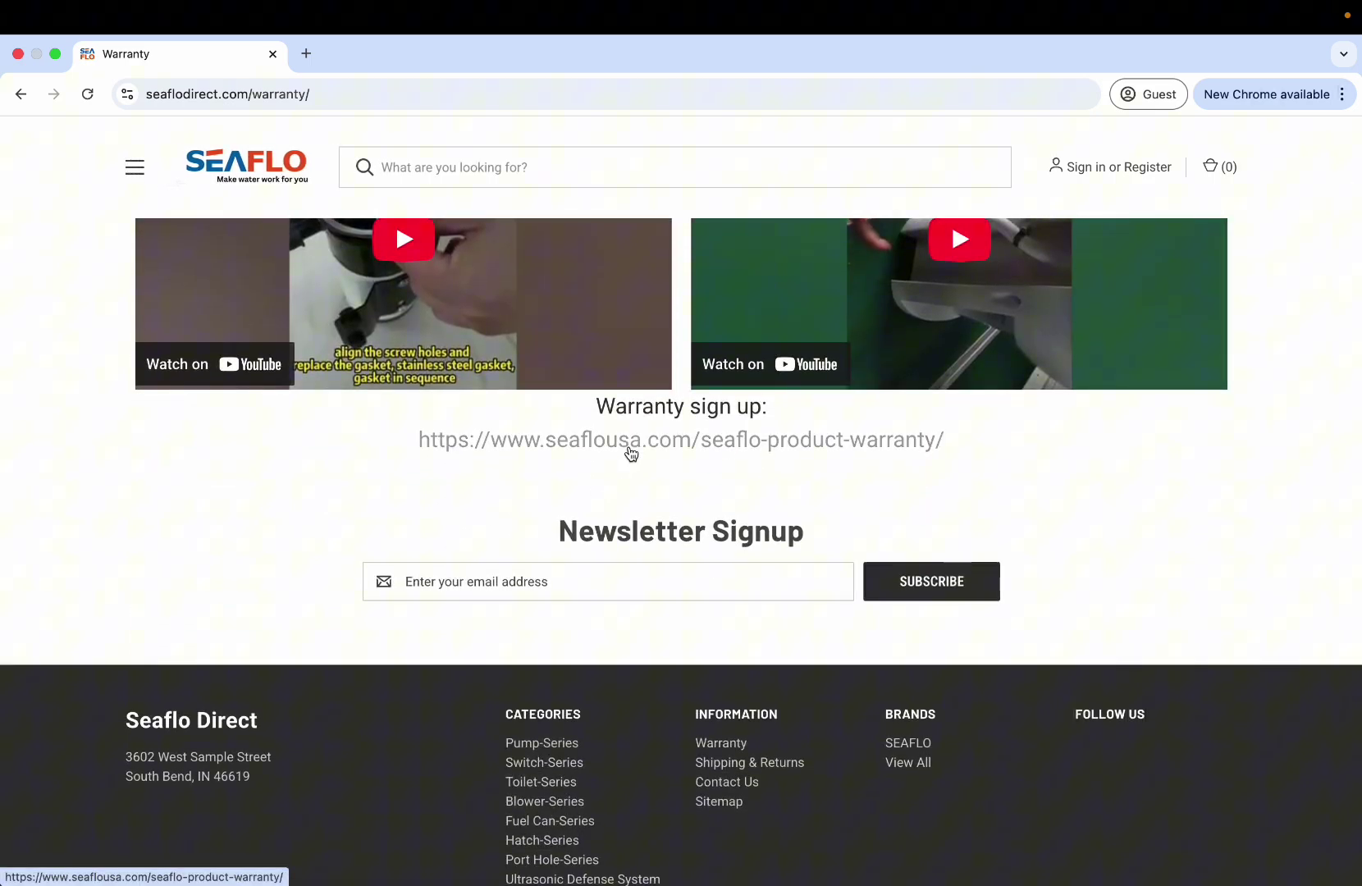
left_click(631, 454)
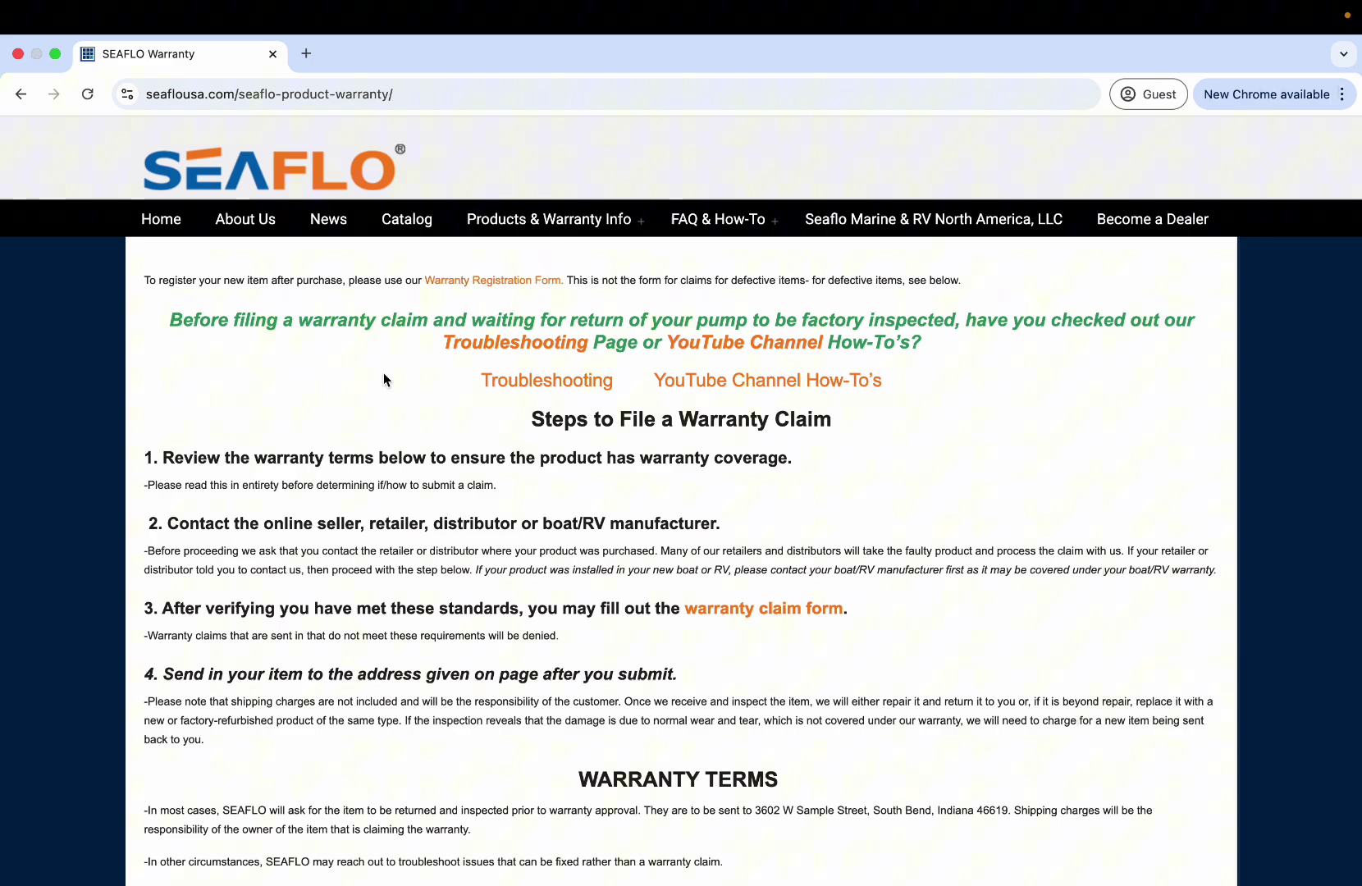
scroll(383, 372, "down", 1)
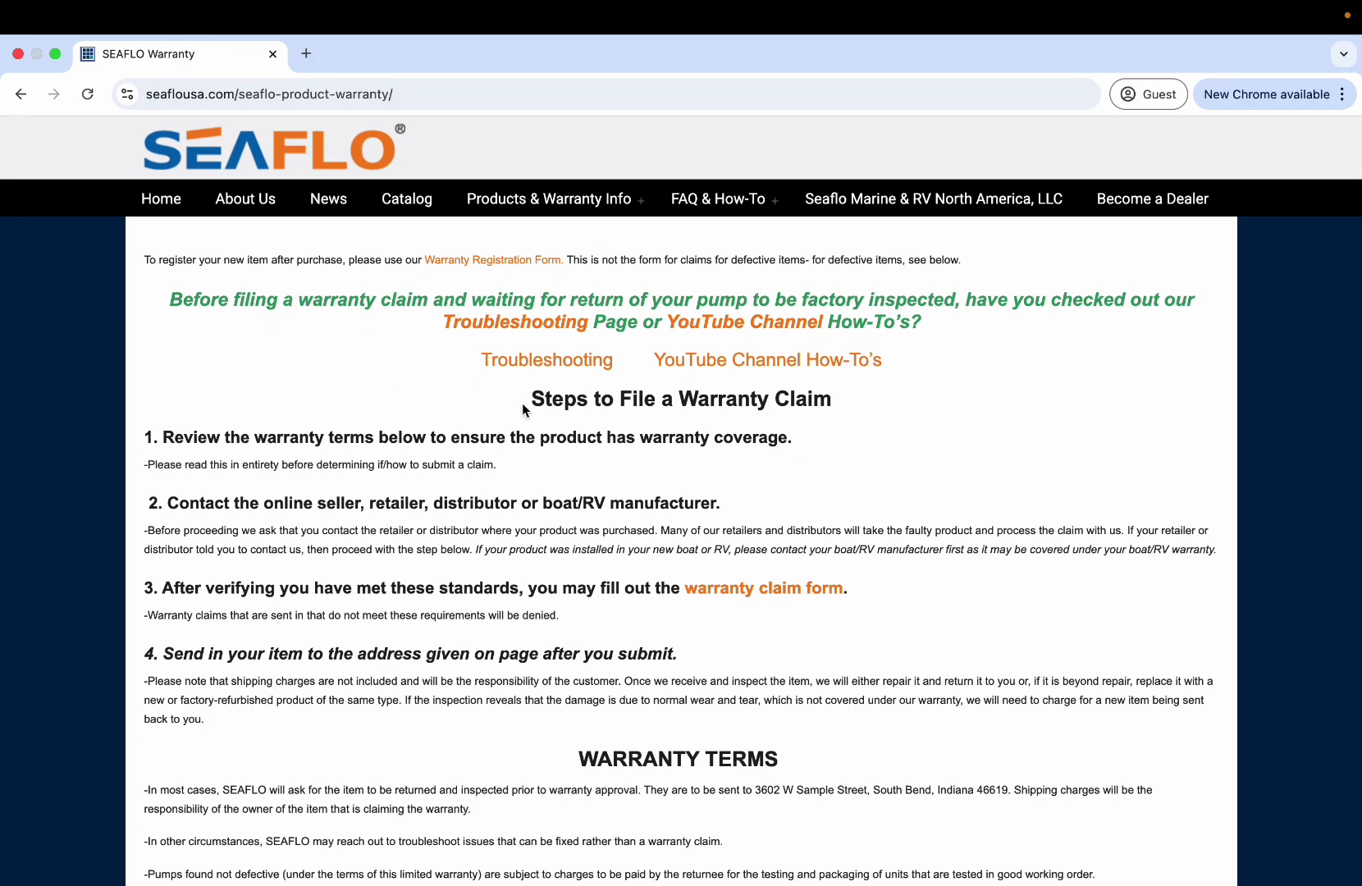
left_click_drag(523, 406, 552, 538)
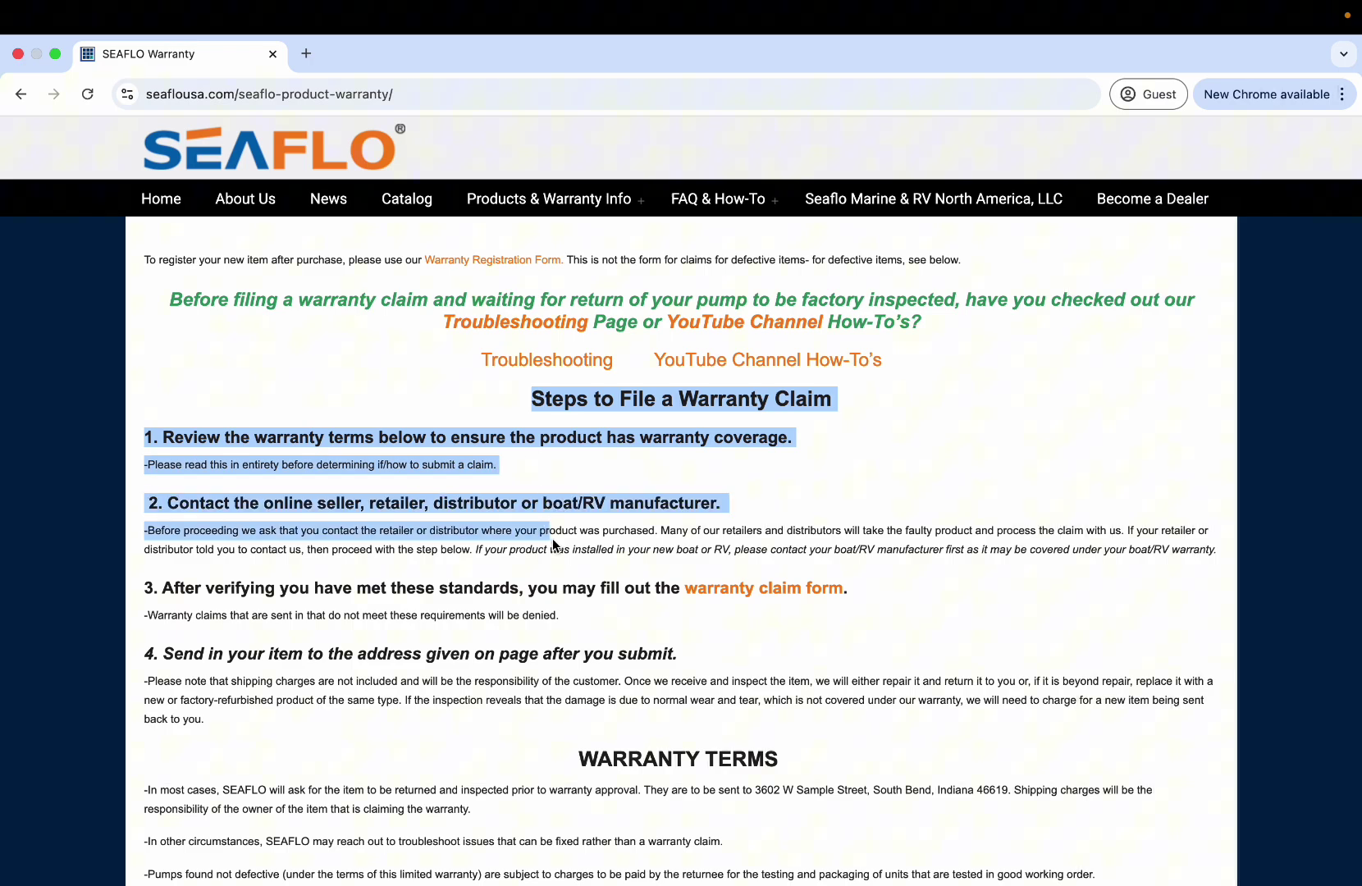
left_click(488, 553)
scroll(487, 553, "down", 3)
scroll(588, 566, "down", 5)
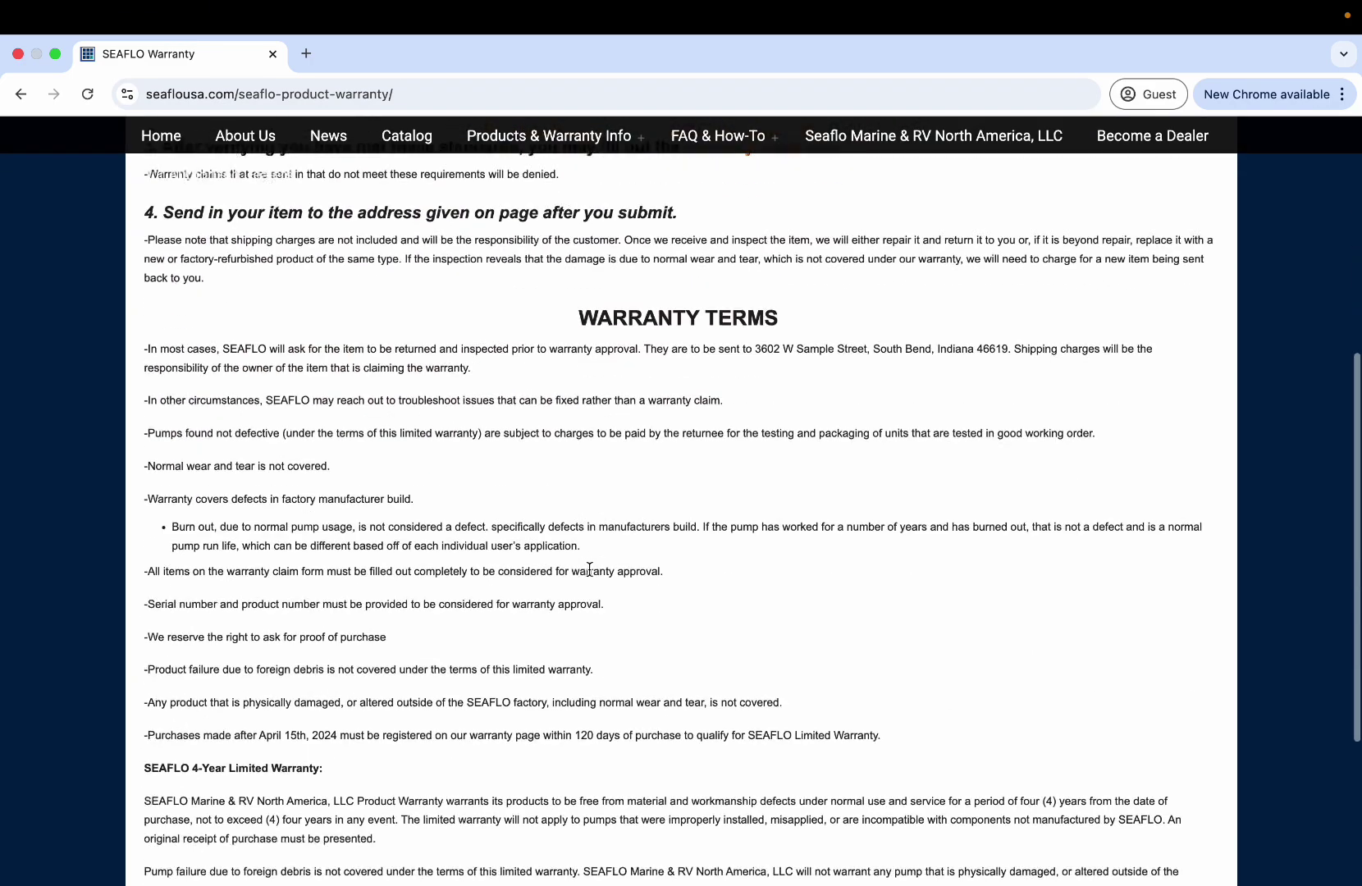
scroll(209, 548, "down", 3)
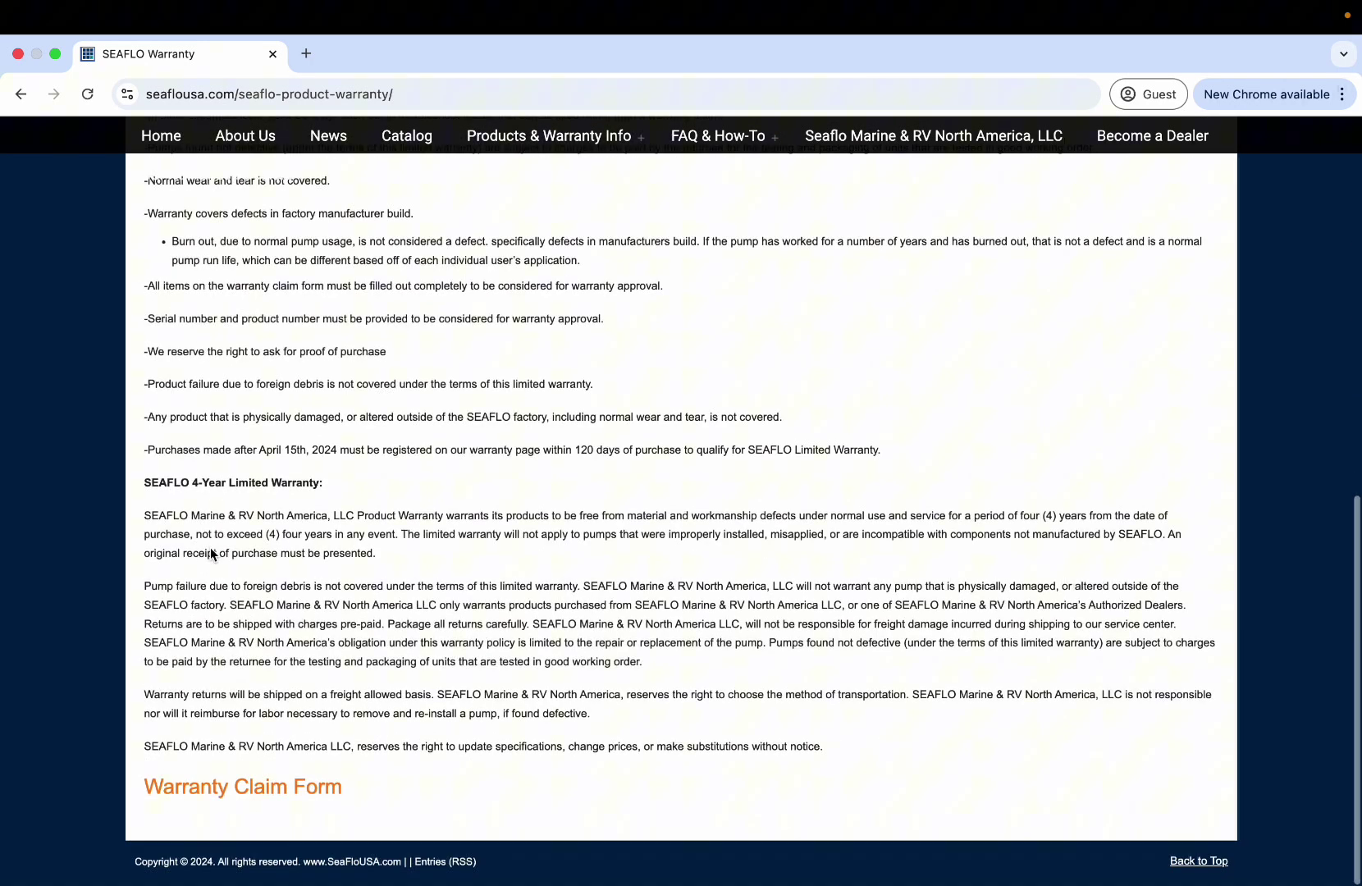
scroll(209, 548, "up", 1)
scroll(210, 547, "up", 4)
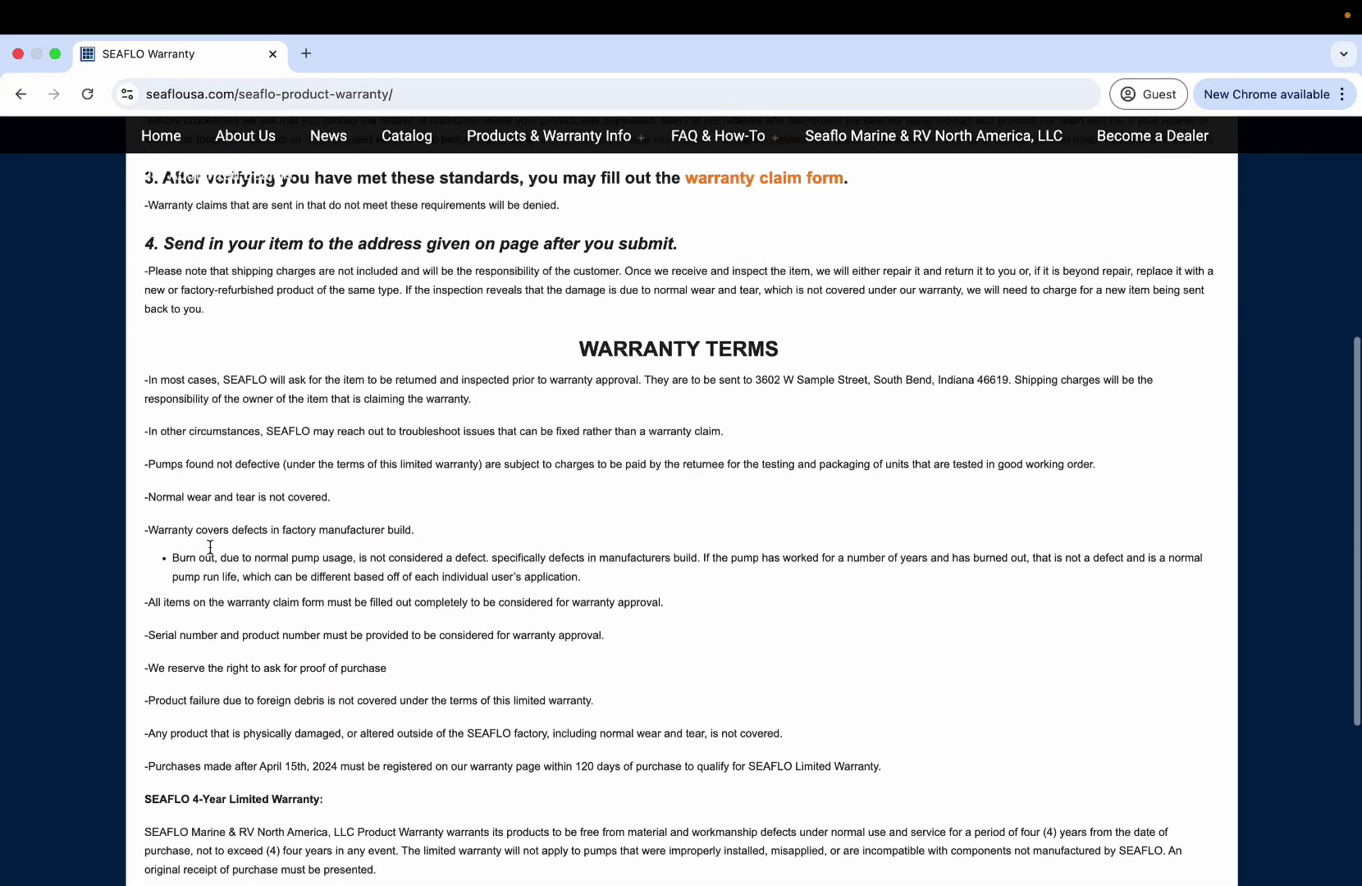
scroll(209, 547, "up", 2)
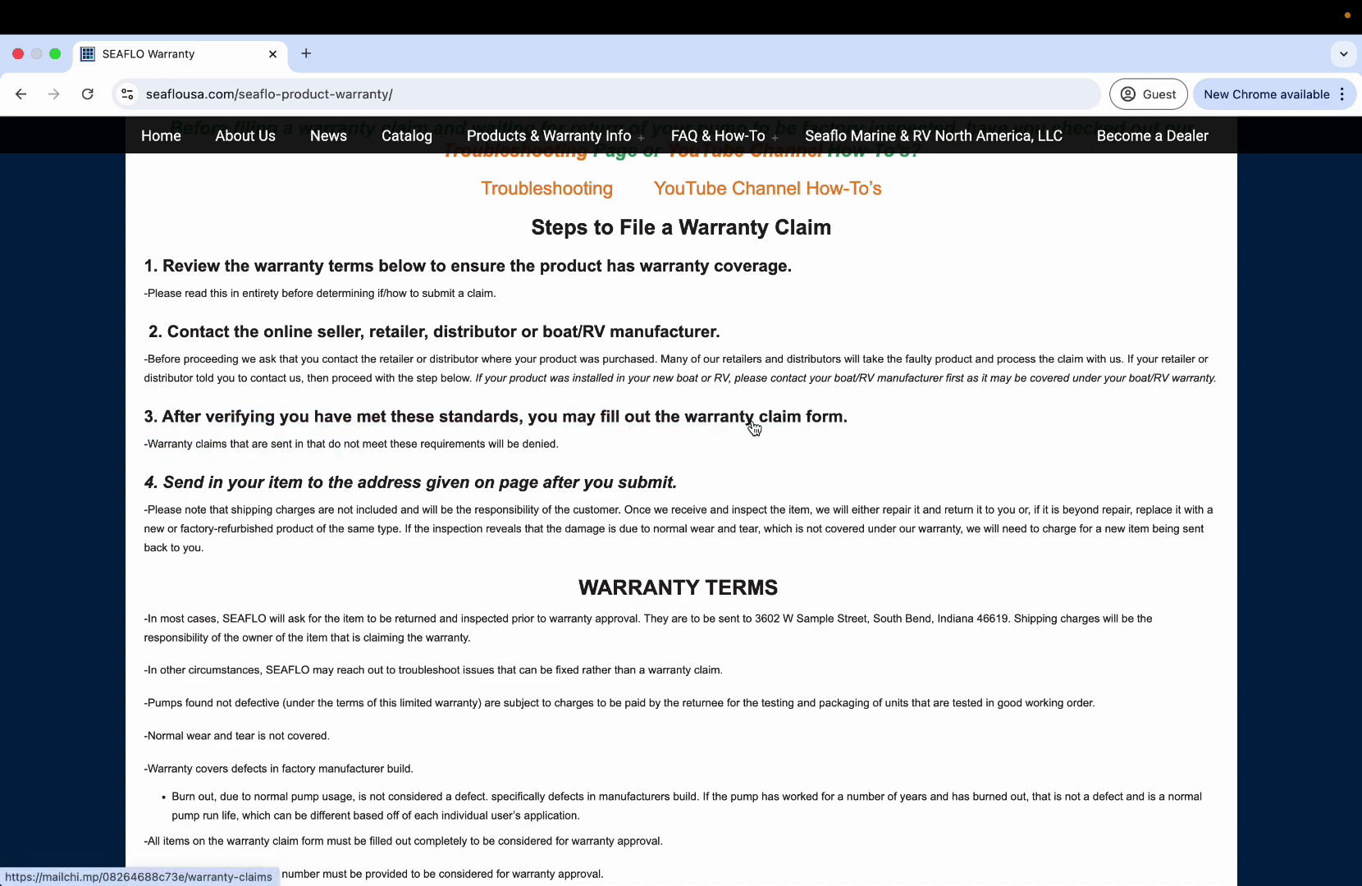
left_click_drag(153, 482, 342, 505)
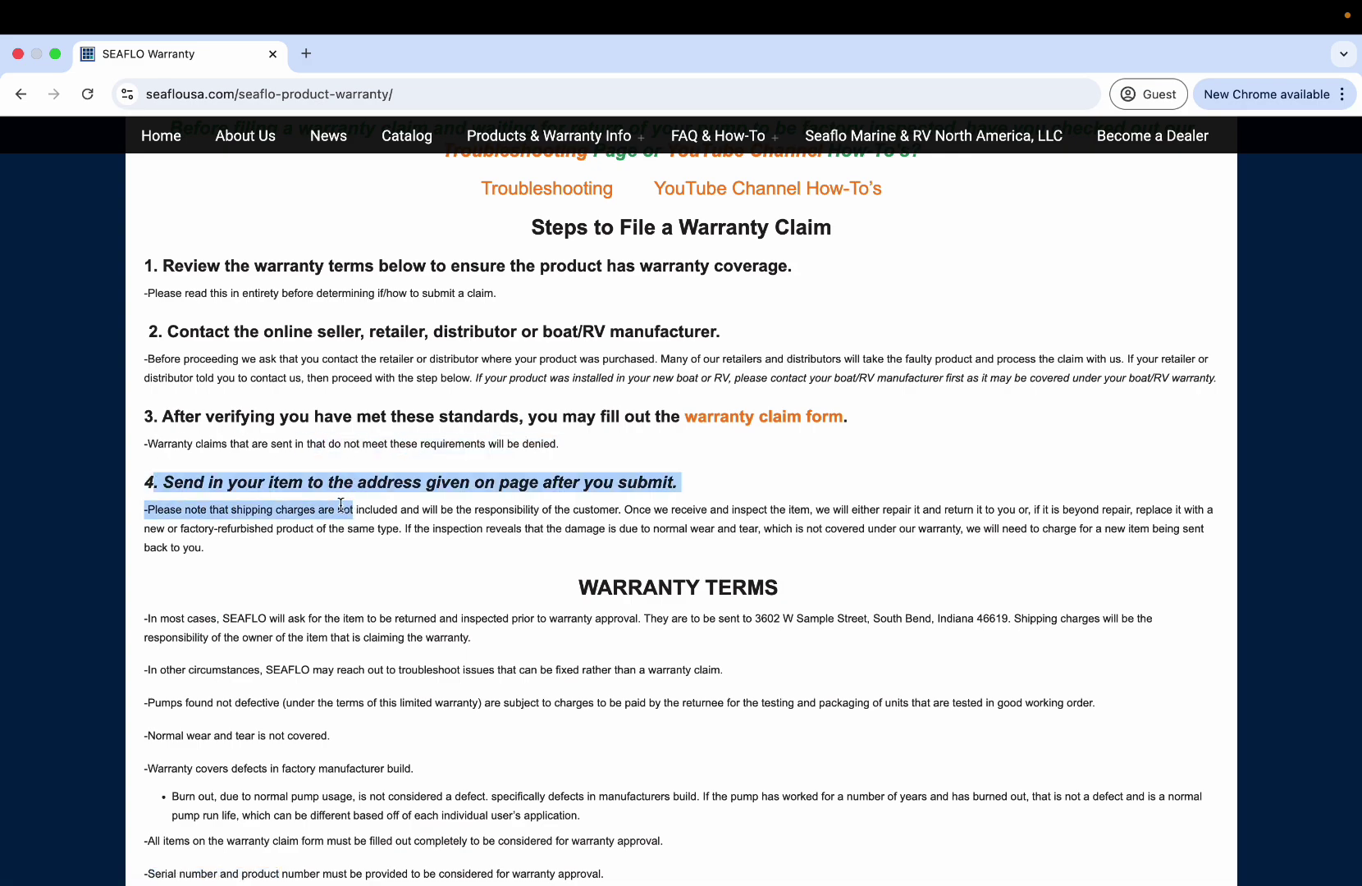
left_click(337, 505)
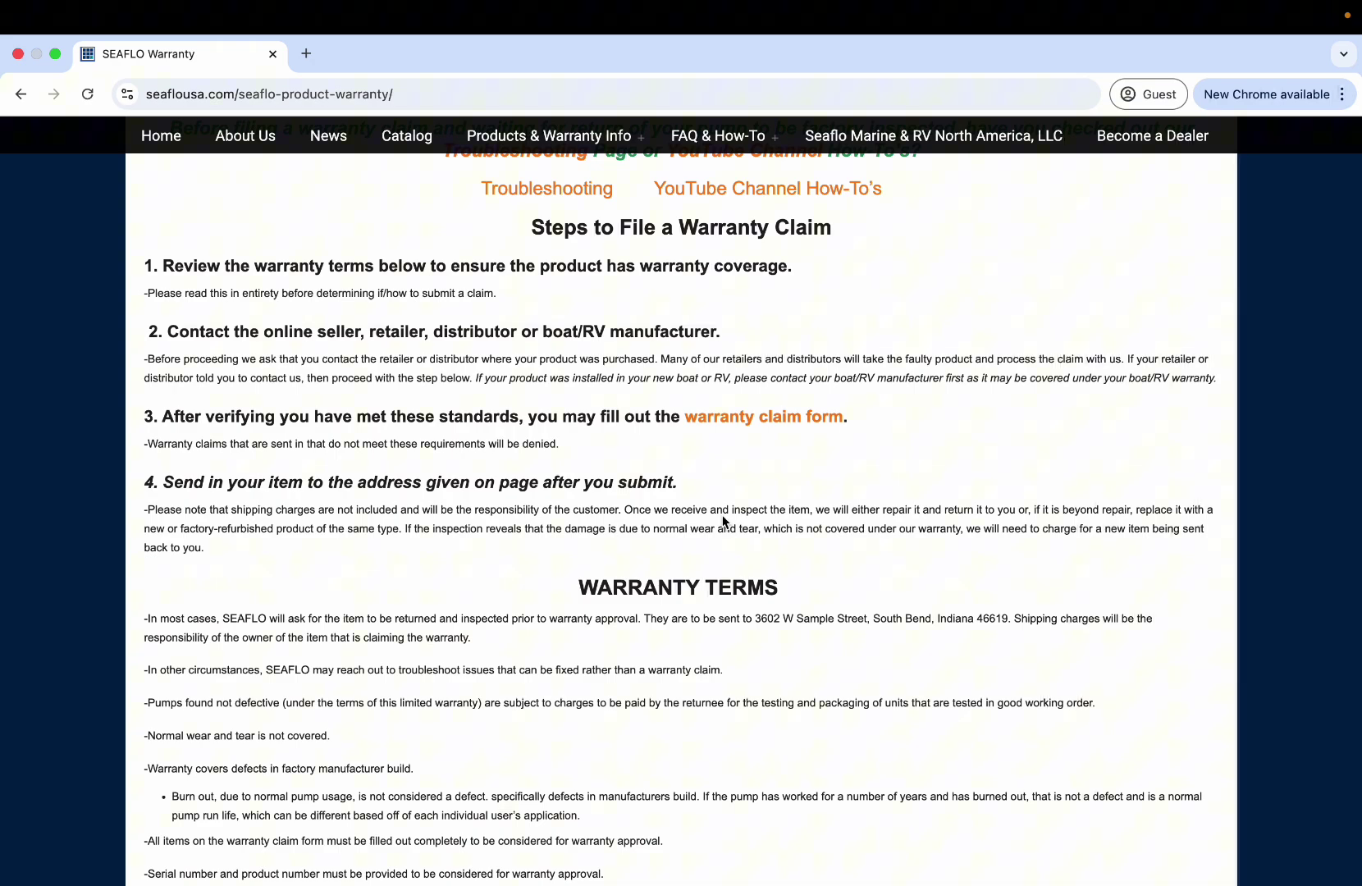
scroll(724, 520, "down", 7)
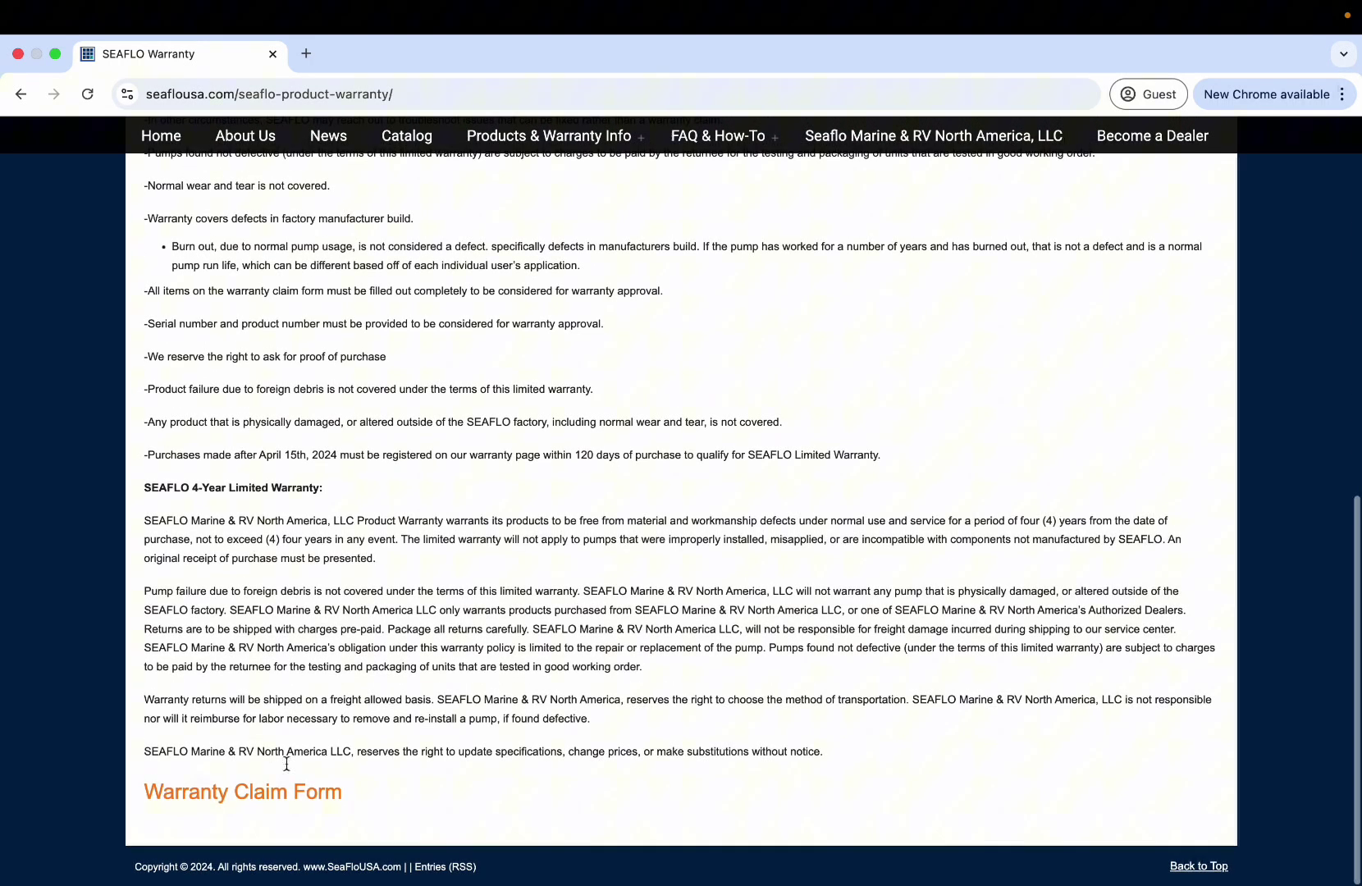
scroll(294, 748, "up", 7)
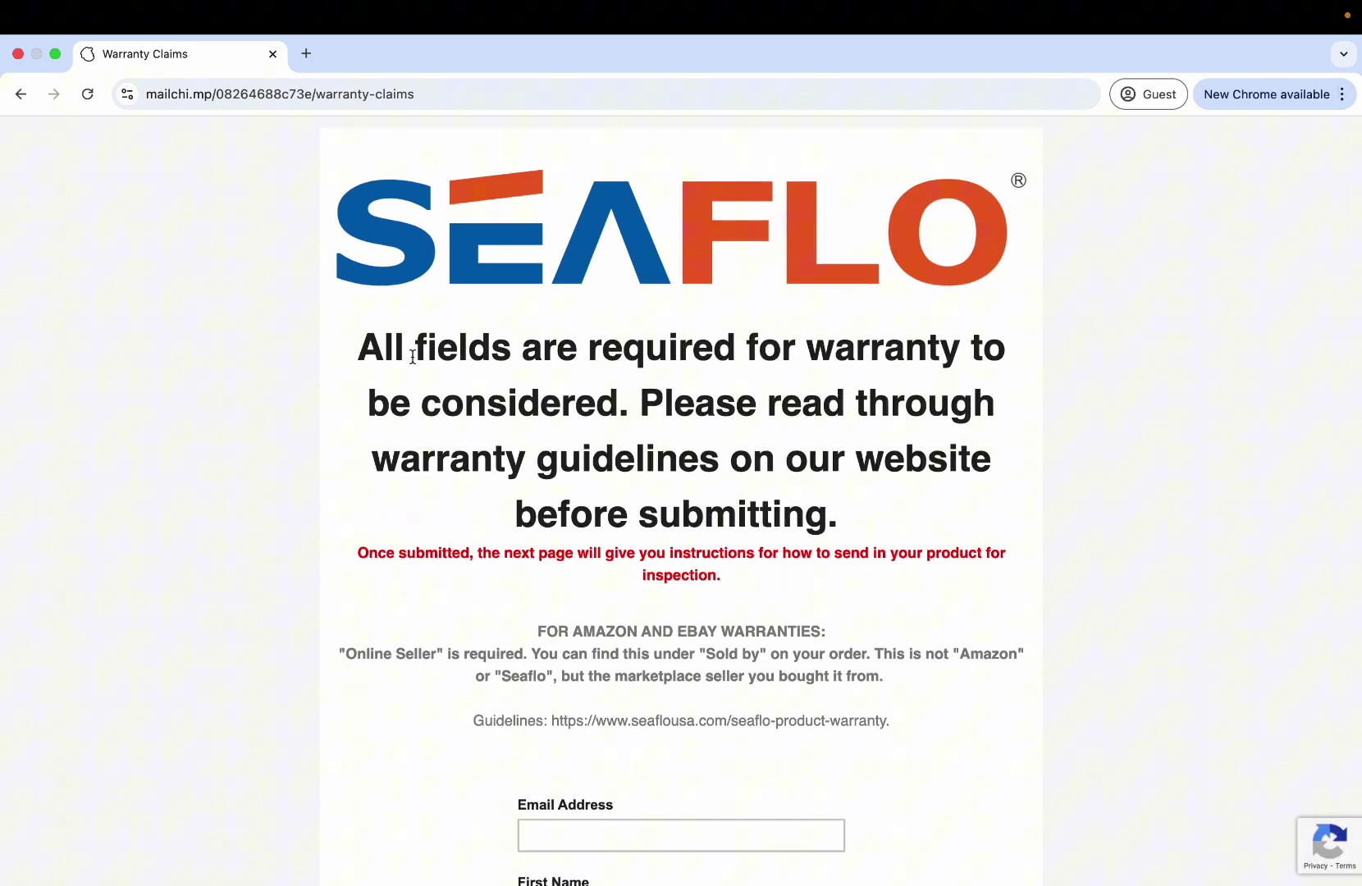
scroll(413, 357, "down", 4)
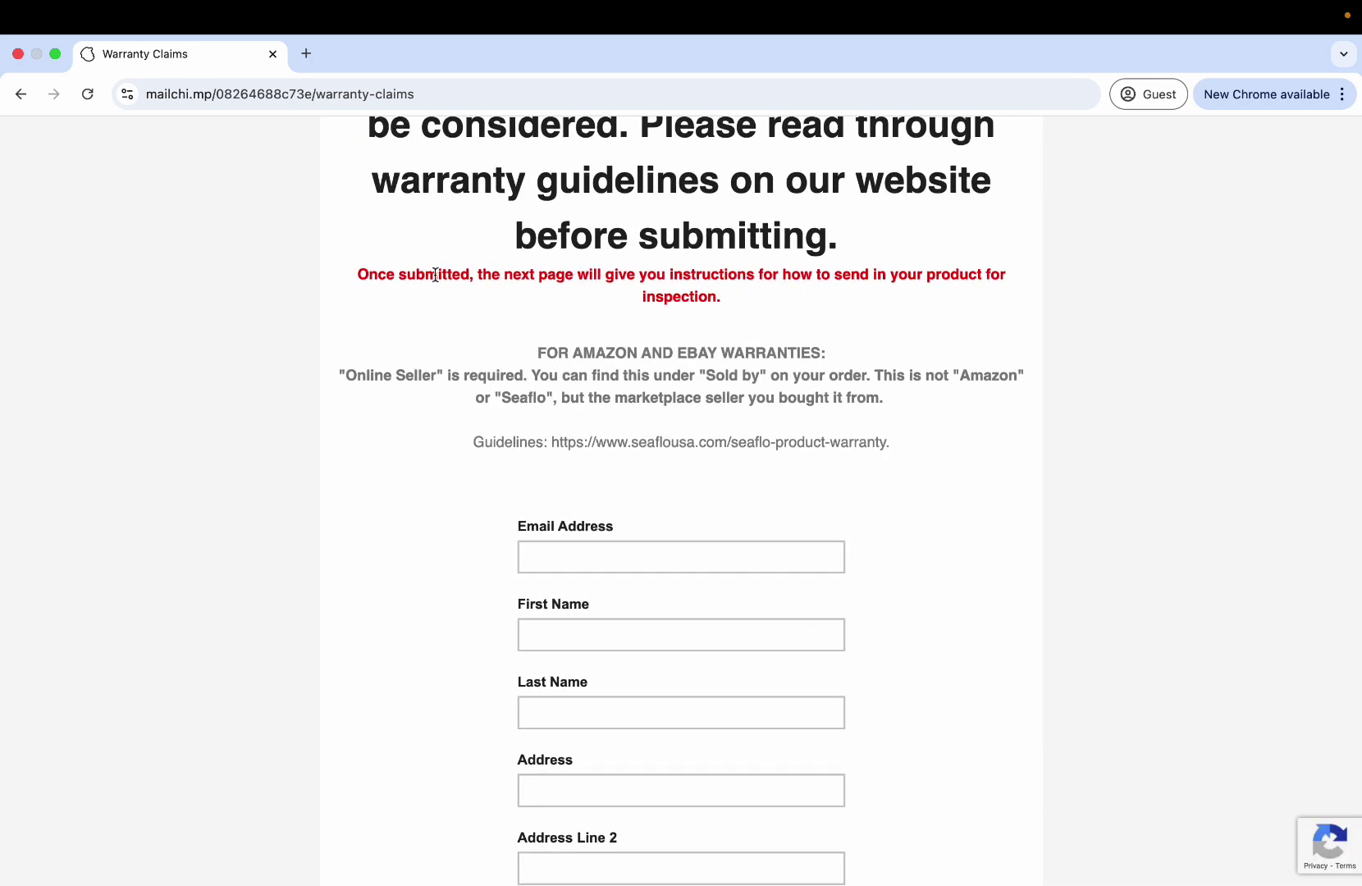
scroll(437, 274, "down", 2)
scroll(436, 274, "up", 4)
scroll(470, 217, "up", 1)
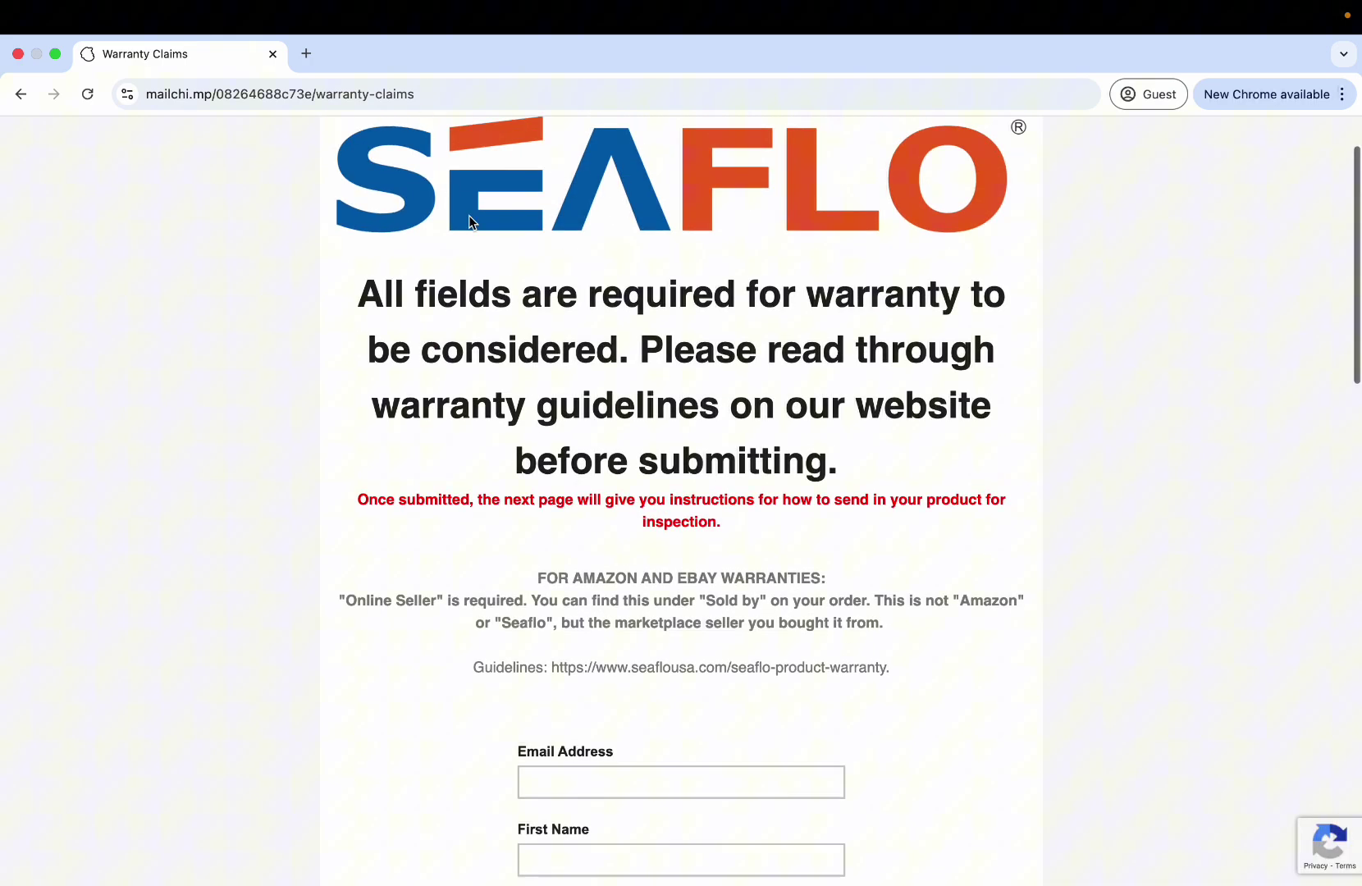
scroll(433, 320, "down", 2)
scroll(433, 324, "down", 4)
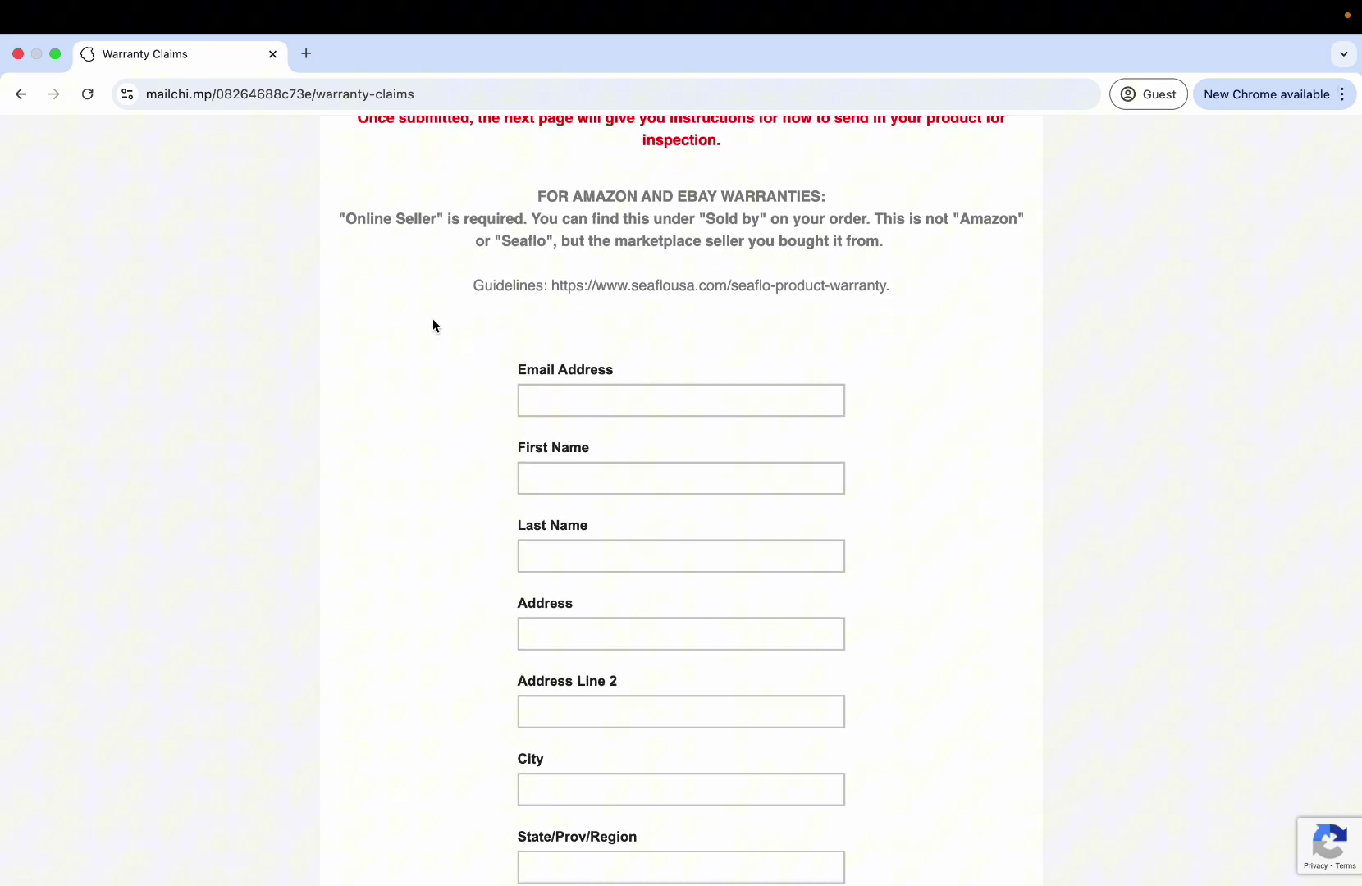
scroll(433, 320, "down", 3)
scroll(432, 325, "down", 8)
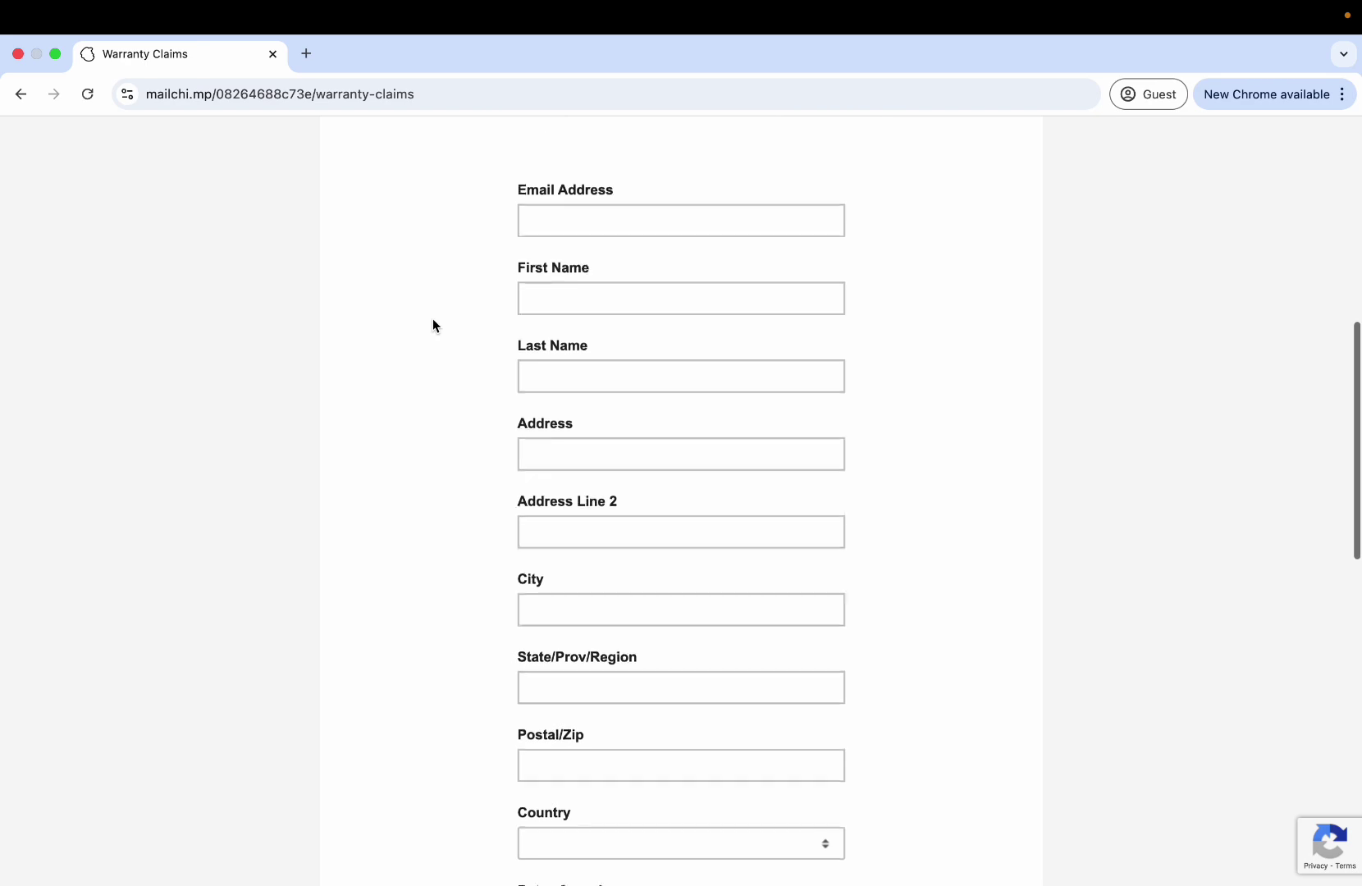
scroll(432, 325, "down", 5)
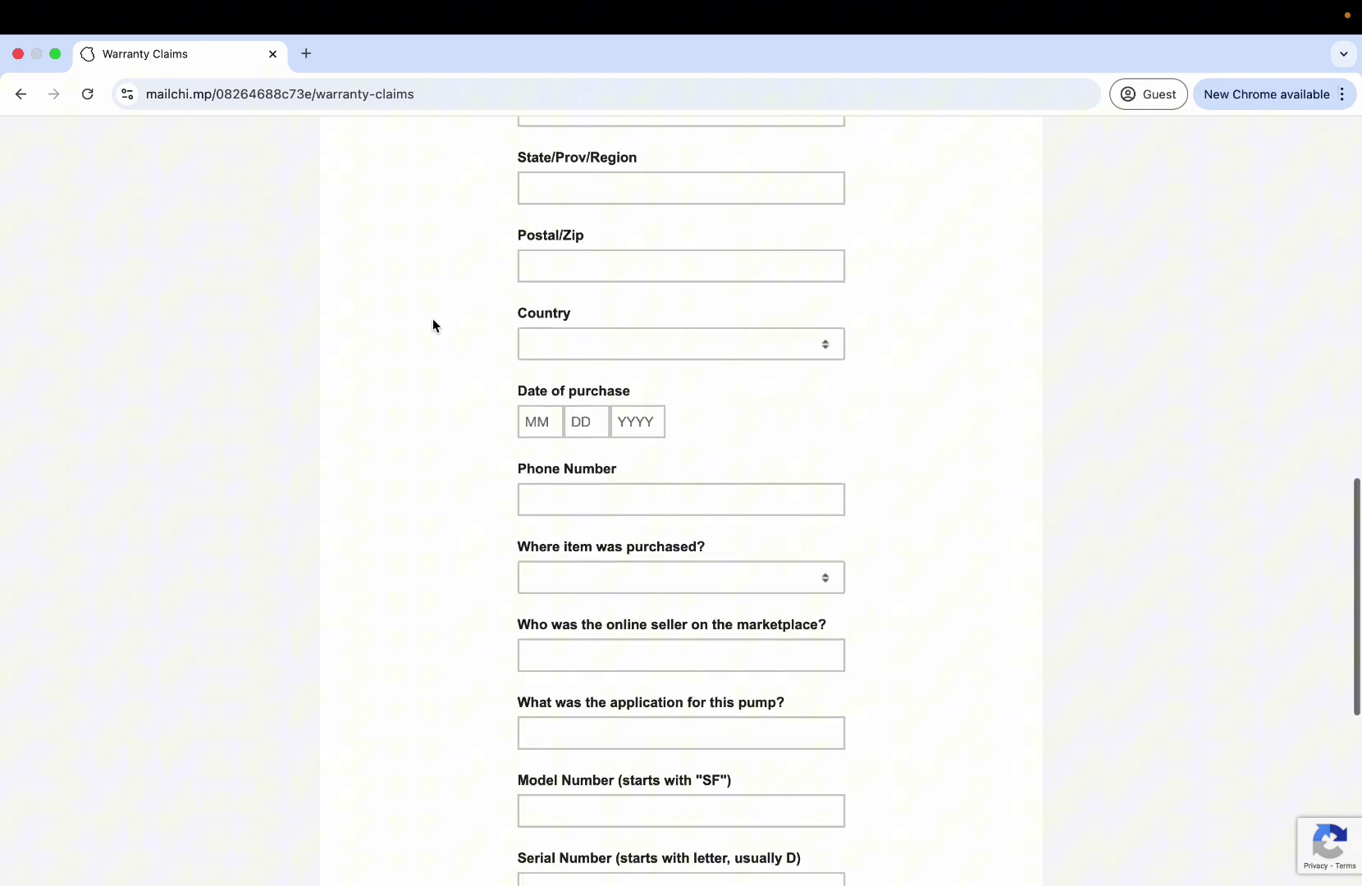
scroll(432, 325, "up", 8)
scroll(432, 324, "up", 10)
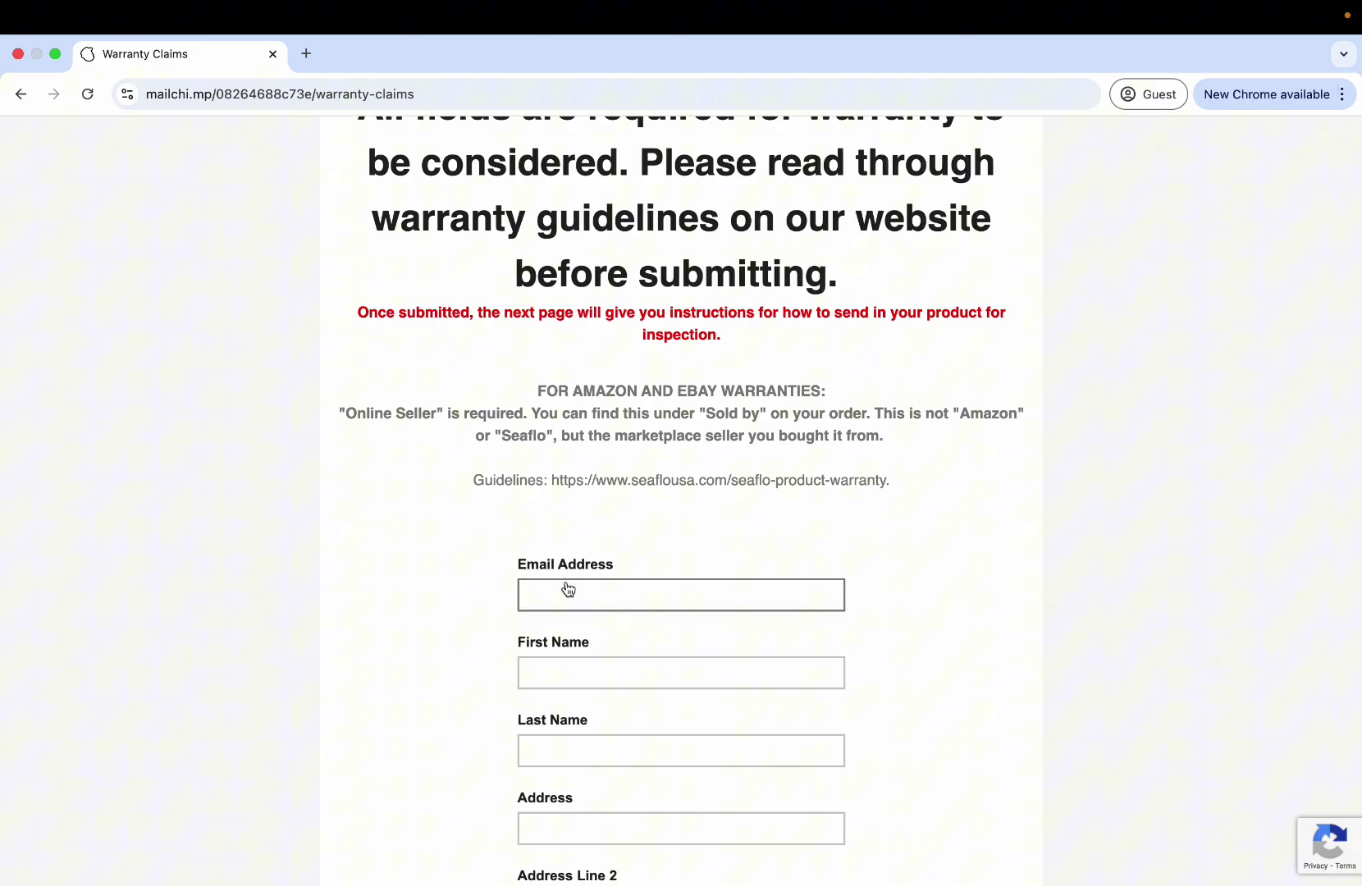
left_click_drag(547, 390, 823, 392)
left_click(710, 404)
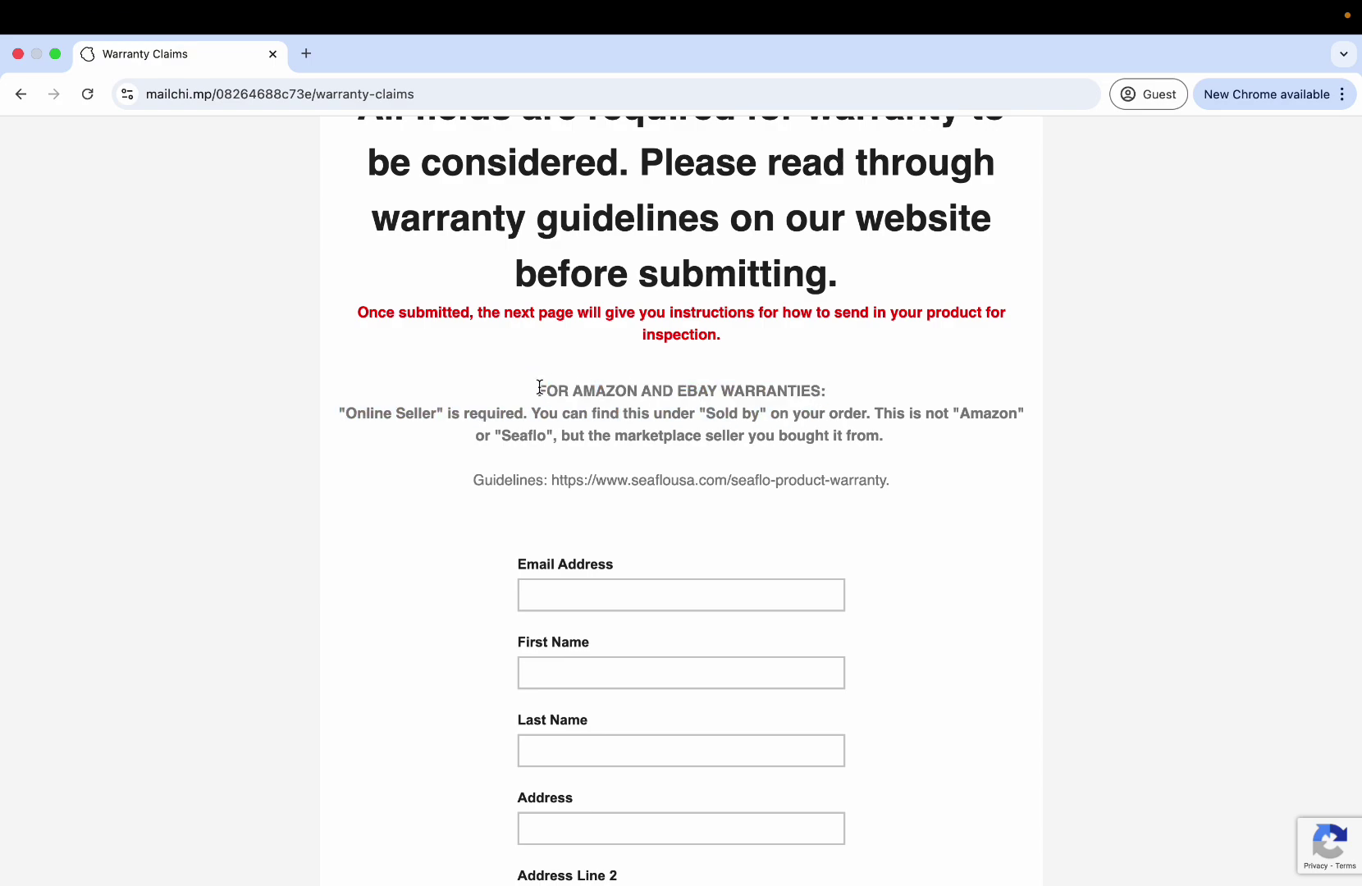
scroll(540, 386, "down", 2)
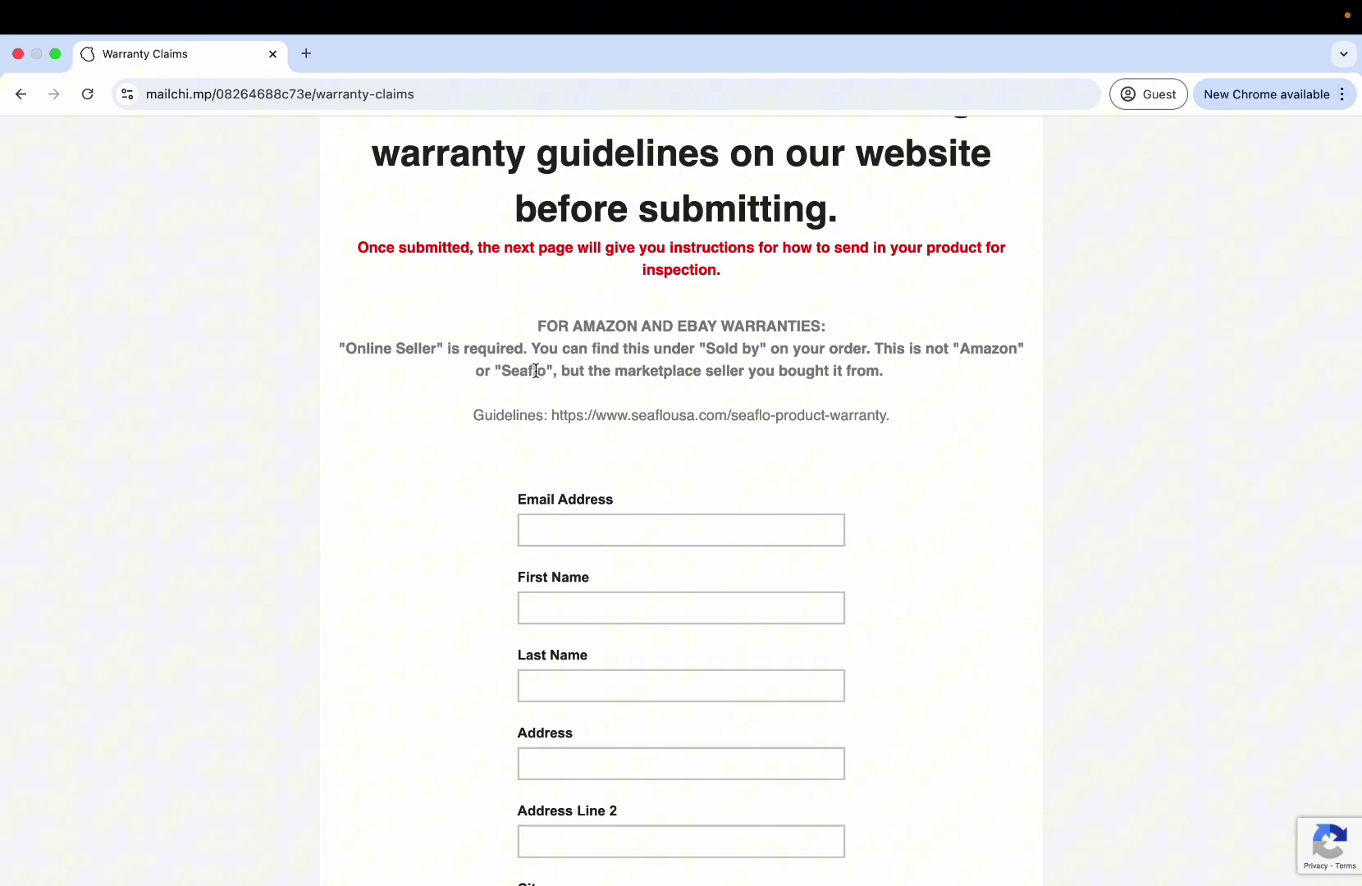
scroll(535, 371, "down", 12)
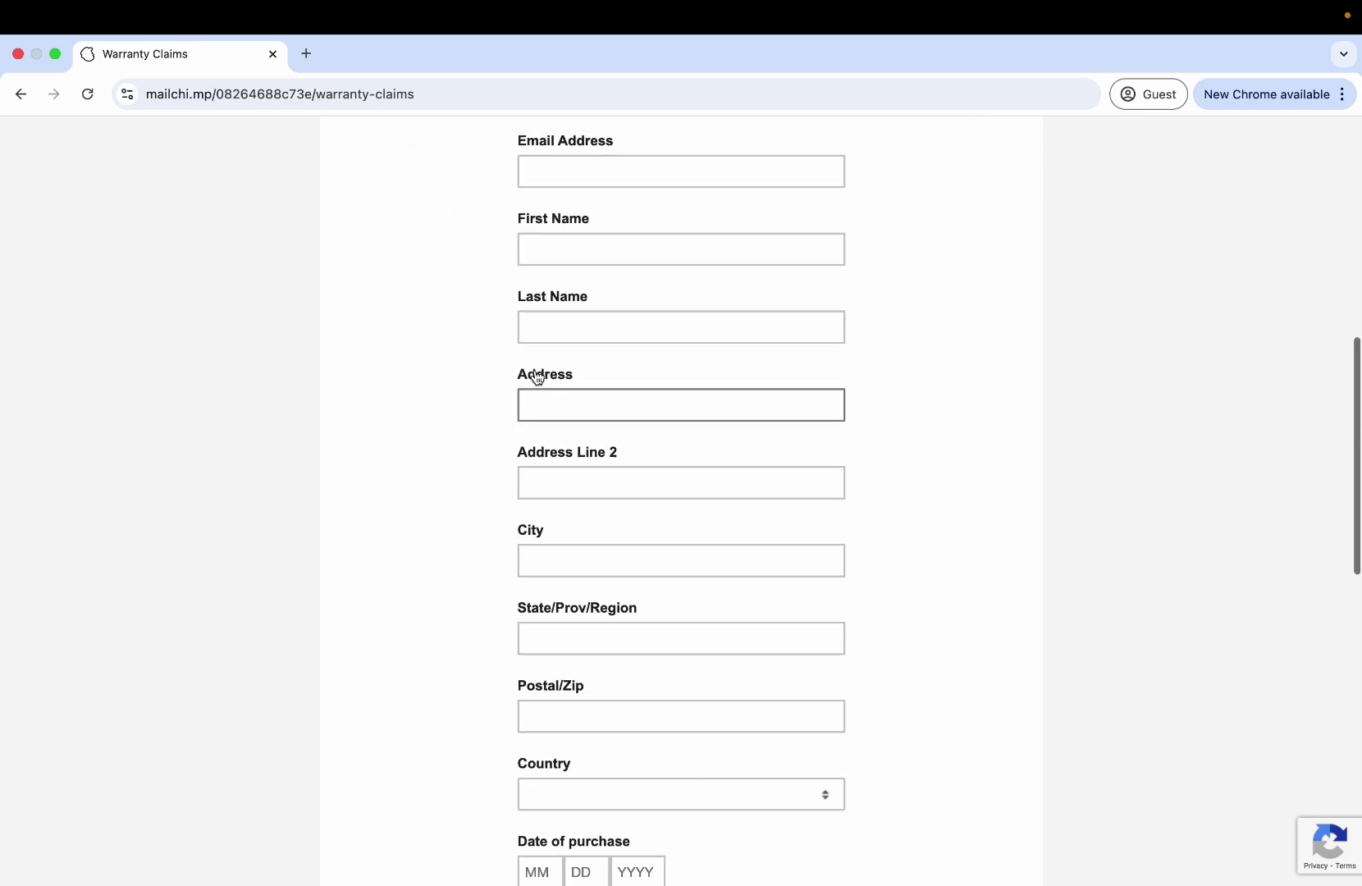
scroll(535, 375, "down", 4)
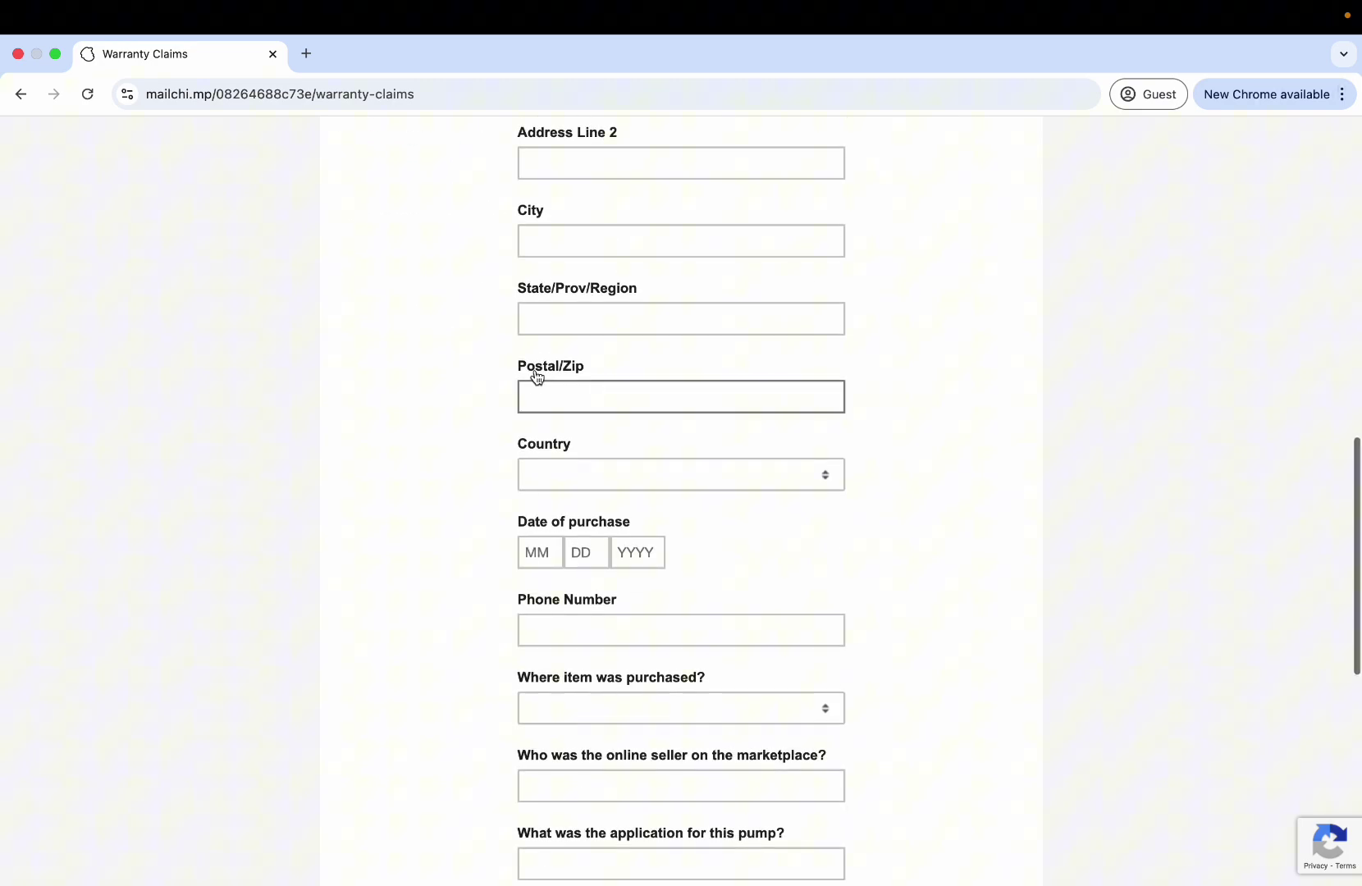
scroll(490, 628, "down", 4)
left_click(576, 613)
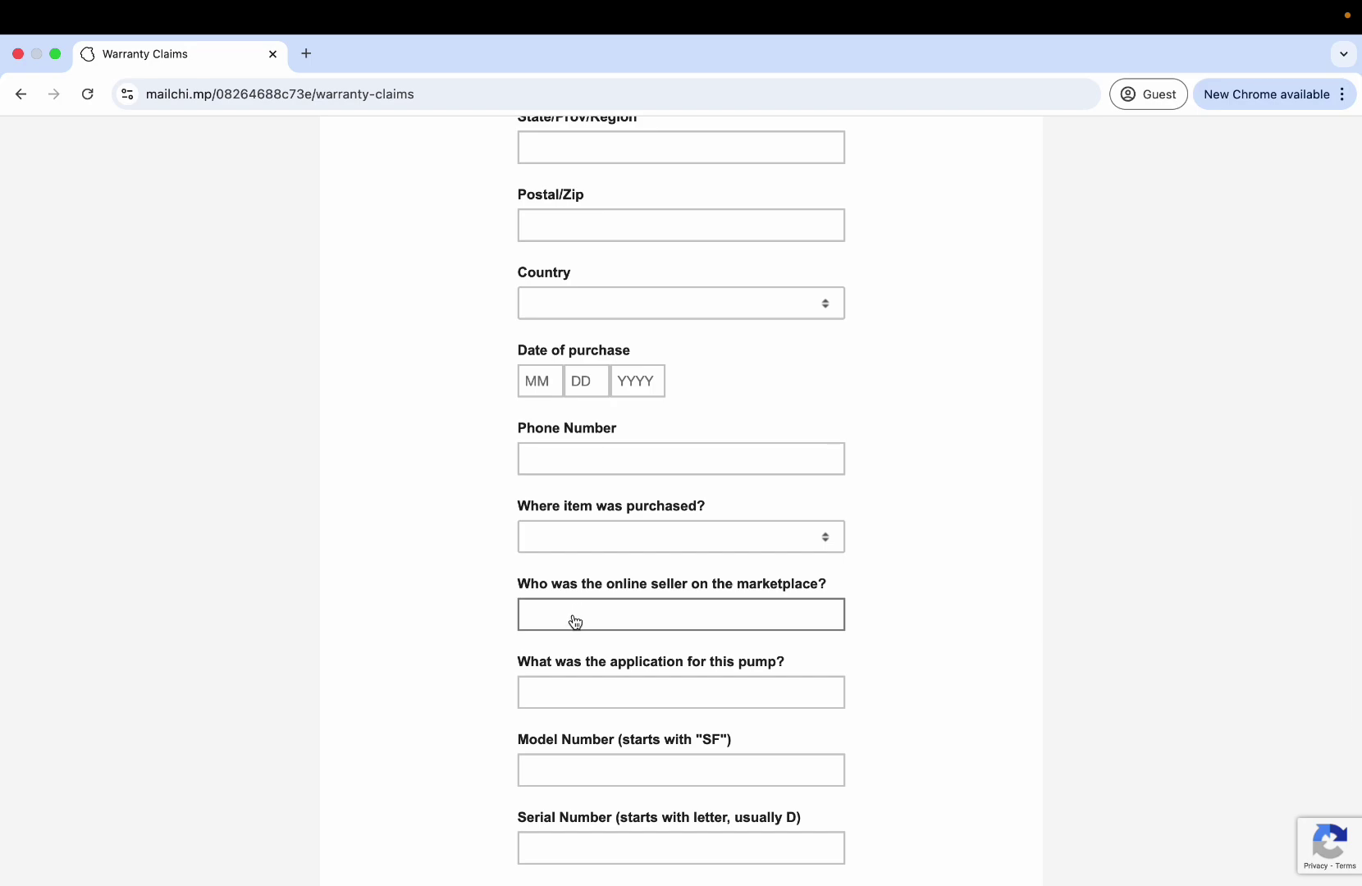
Choose Amazon under 'Where item was purchased?' and focus the online seller answer.
left_click(508, 575)
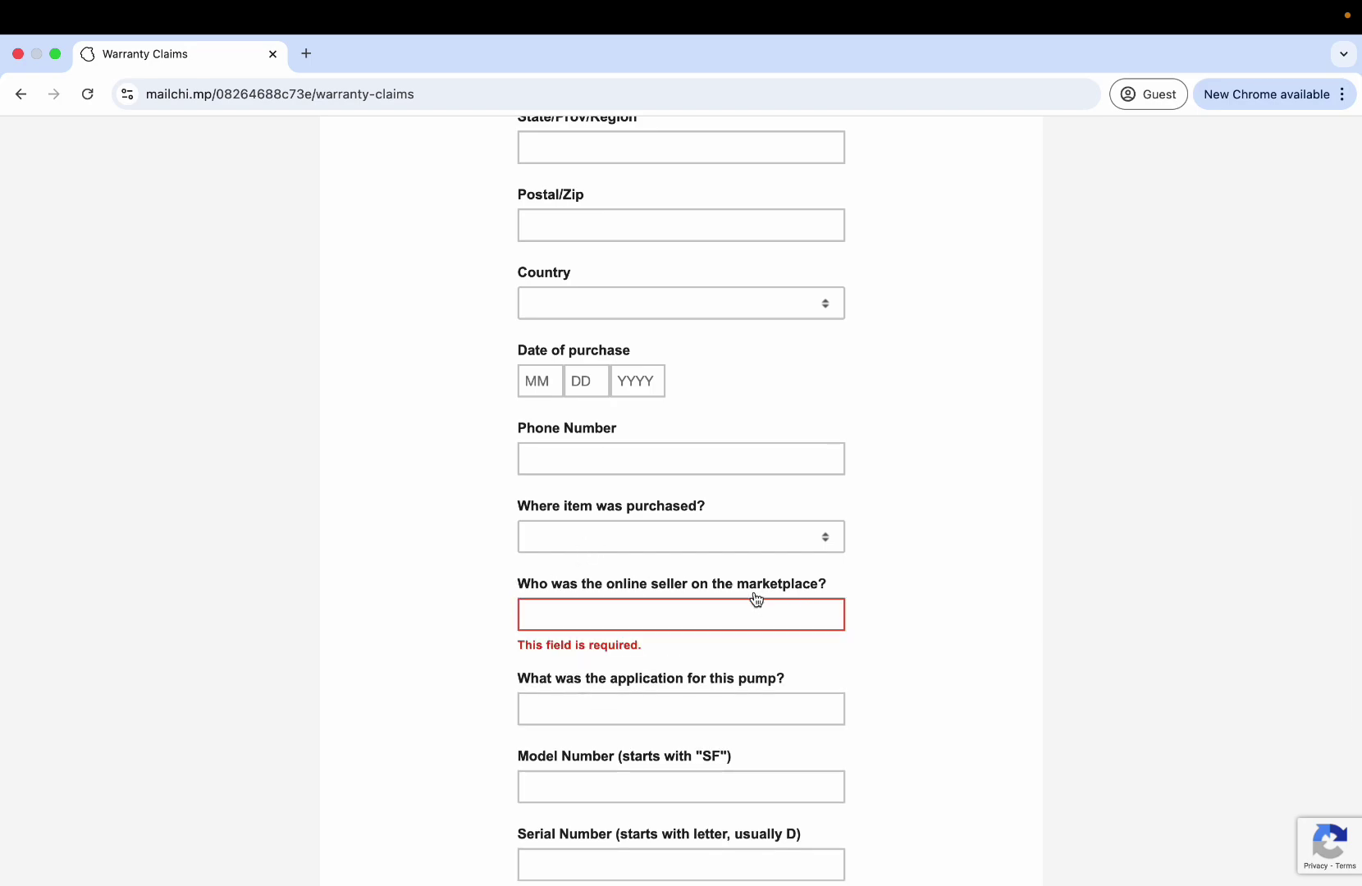
left_click(624, 547)
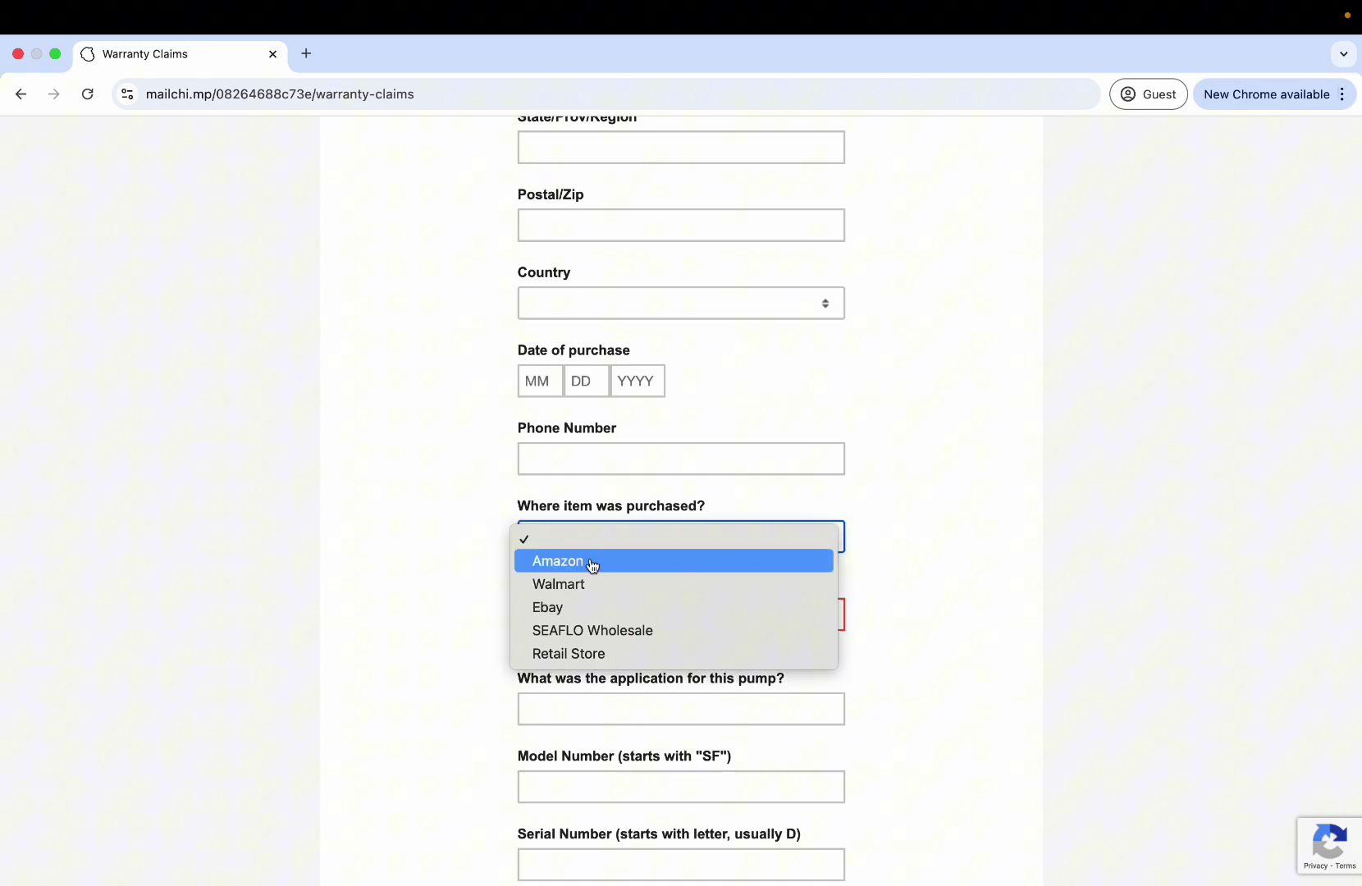
left_click(592, 565)
left_click(480, 560)
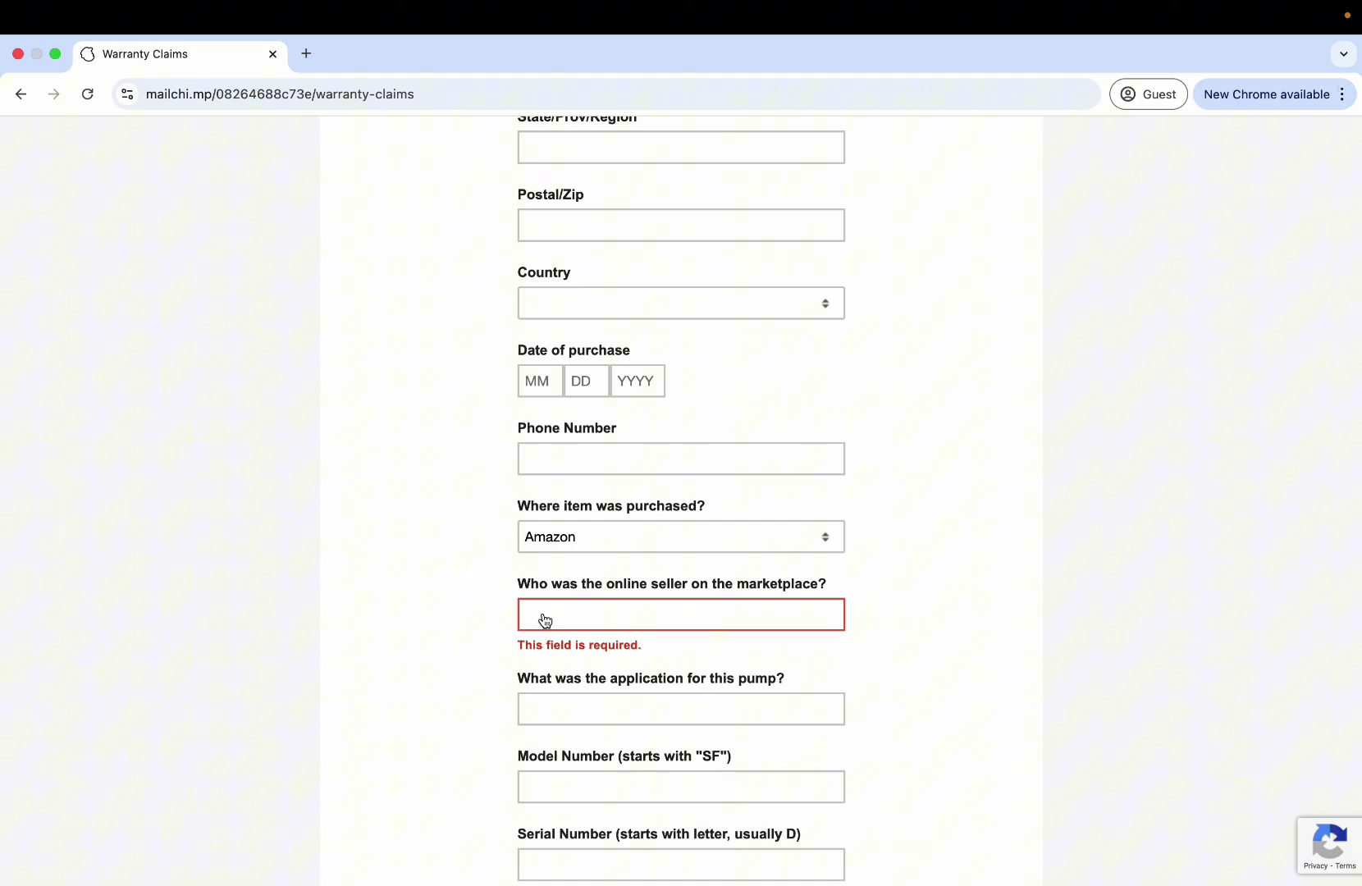
left_click(545, 620)
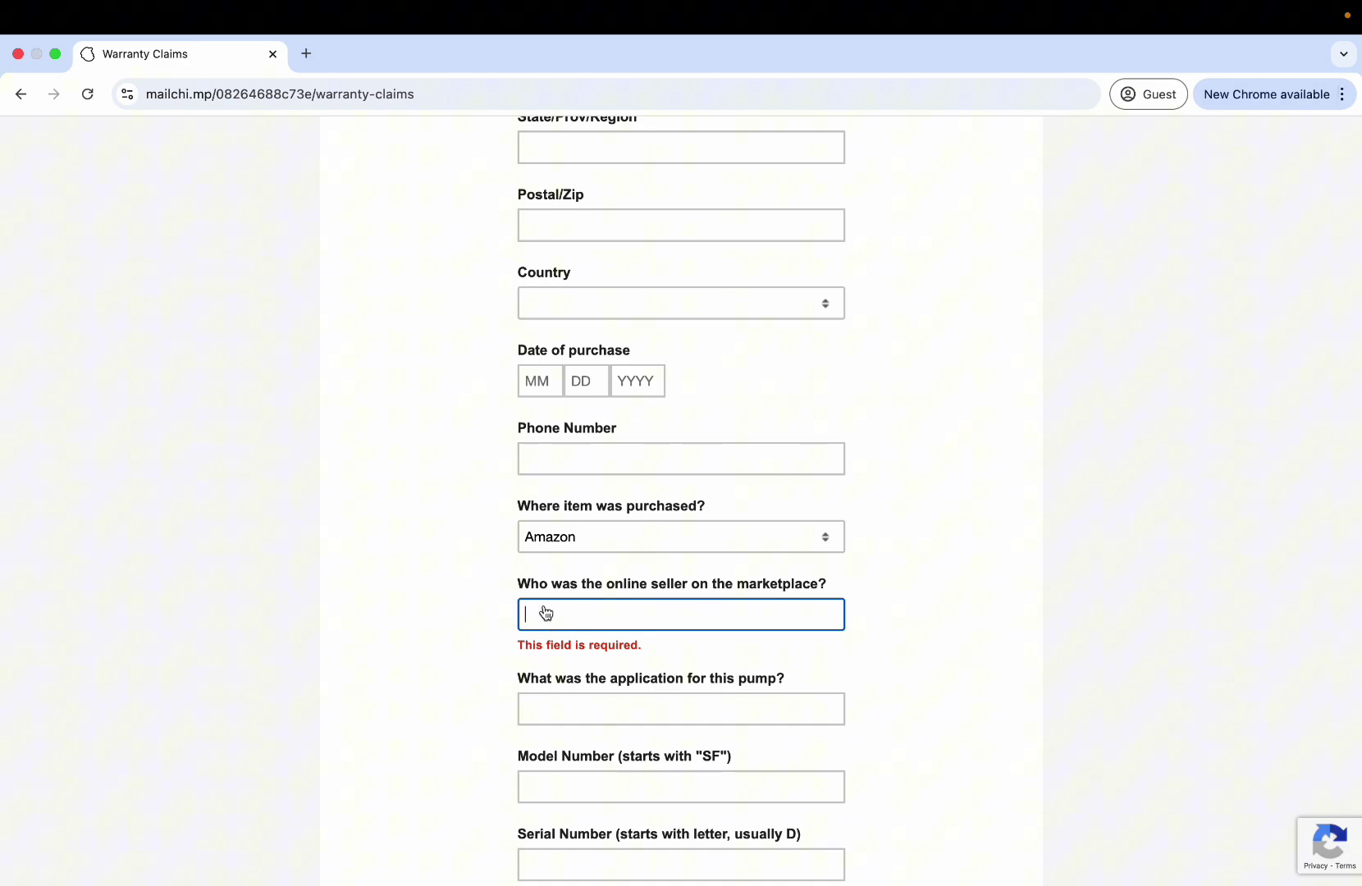
scroll(546, 616, "down", 2)
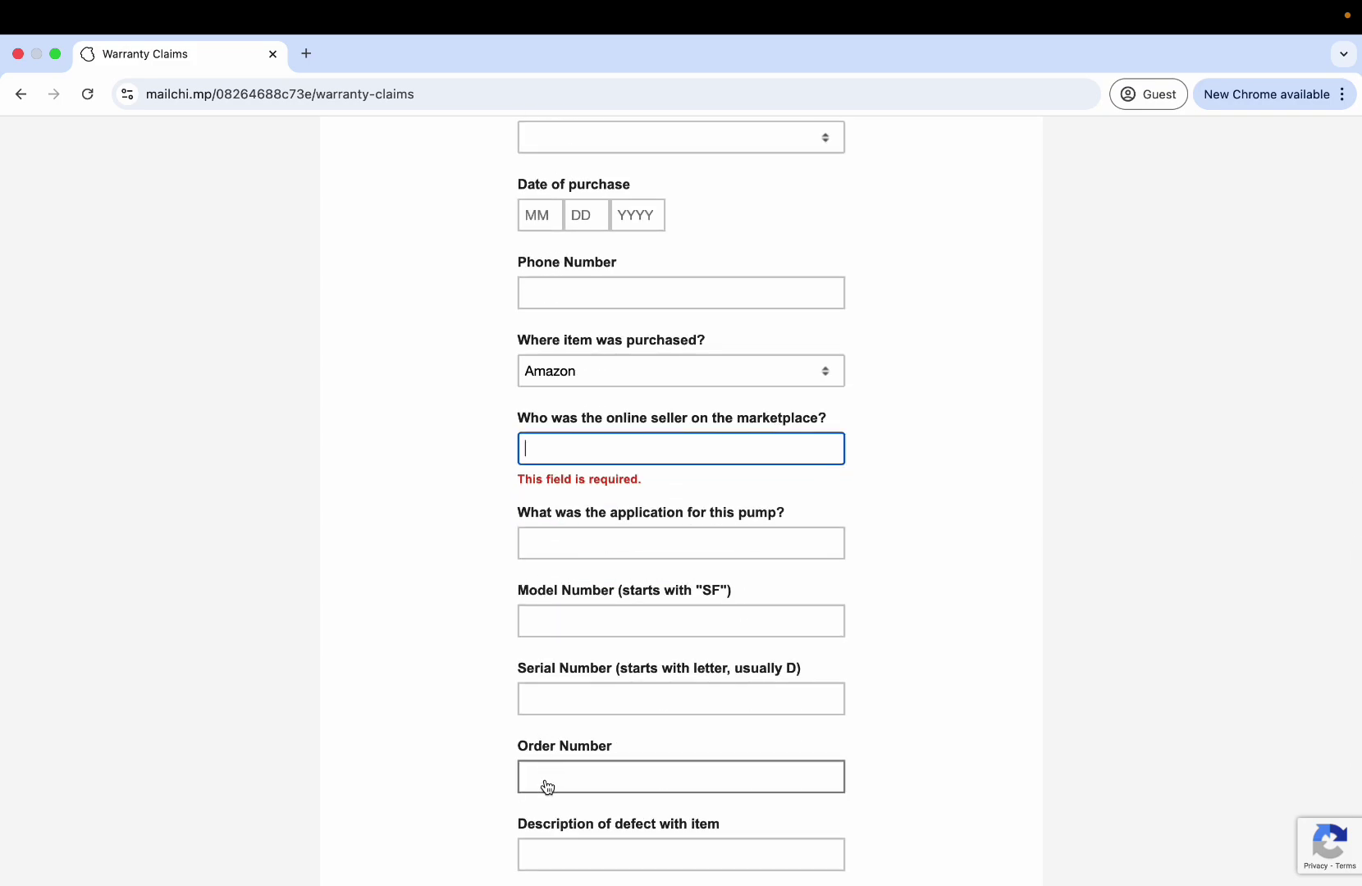
scroll(547, 786, "up", 5)
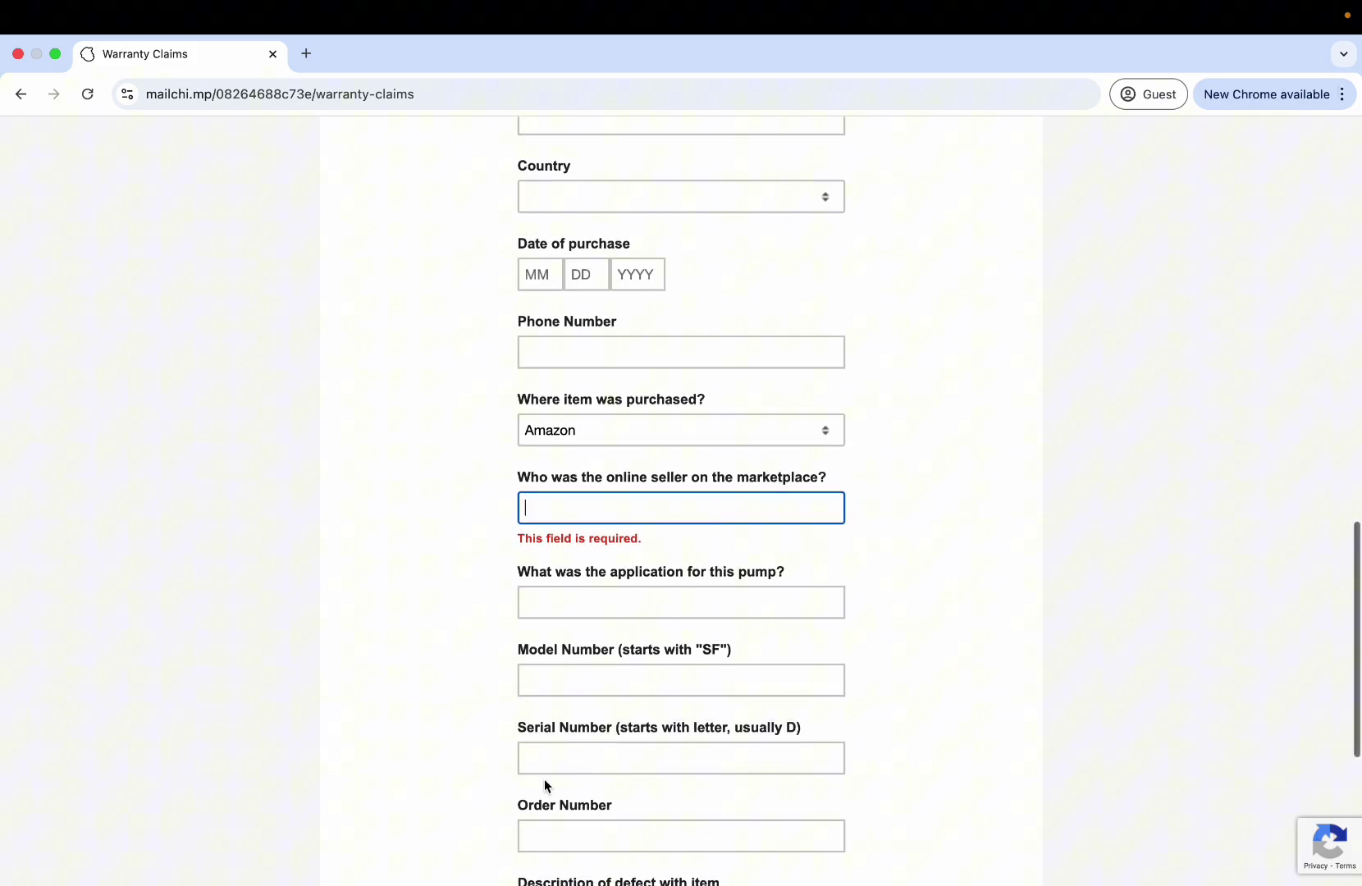
scroll(544, 782, "up", 8)
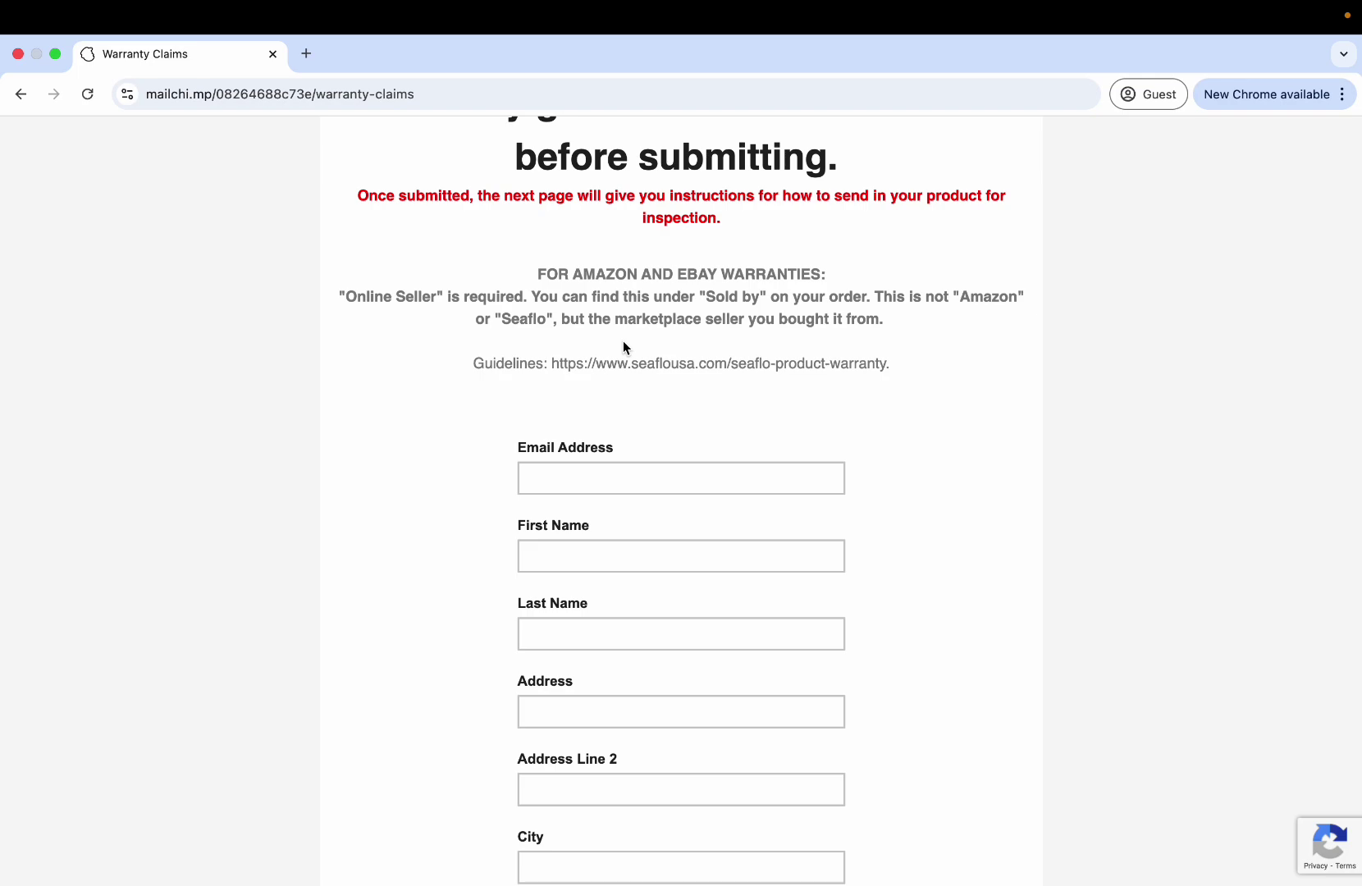
Enter the email address and the placeholder names 'First Name' and 'Last Name'.
left_click(550, 467)
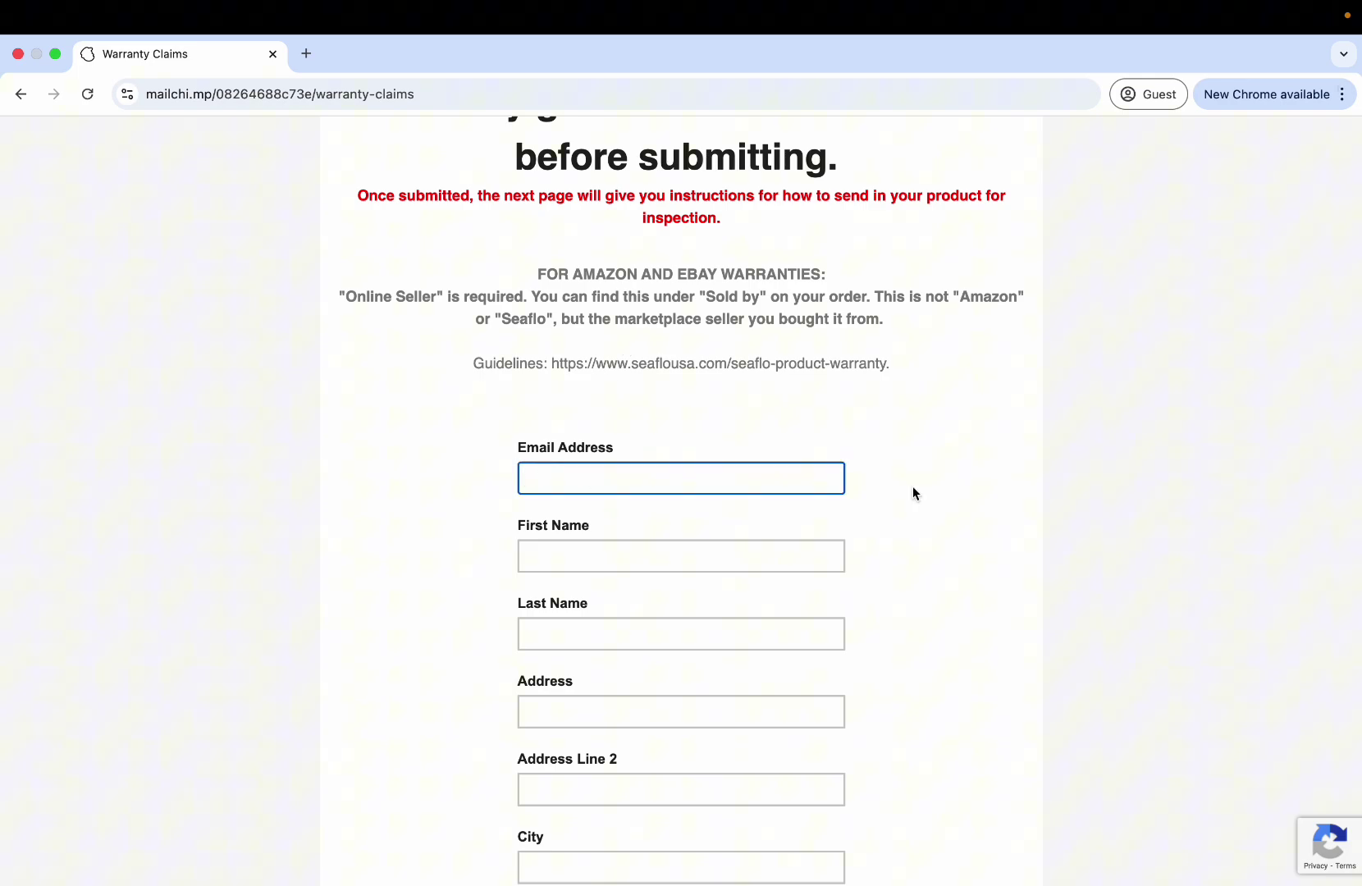
key("Tab")
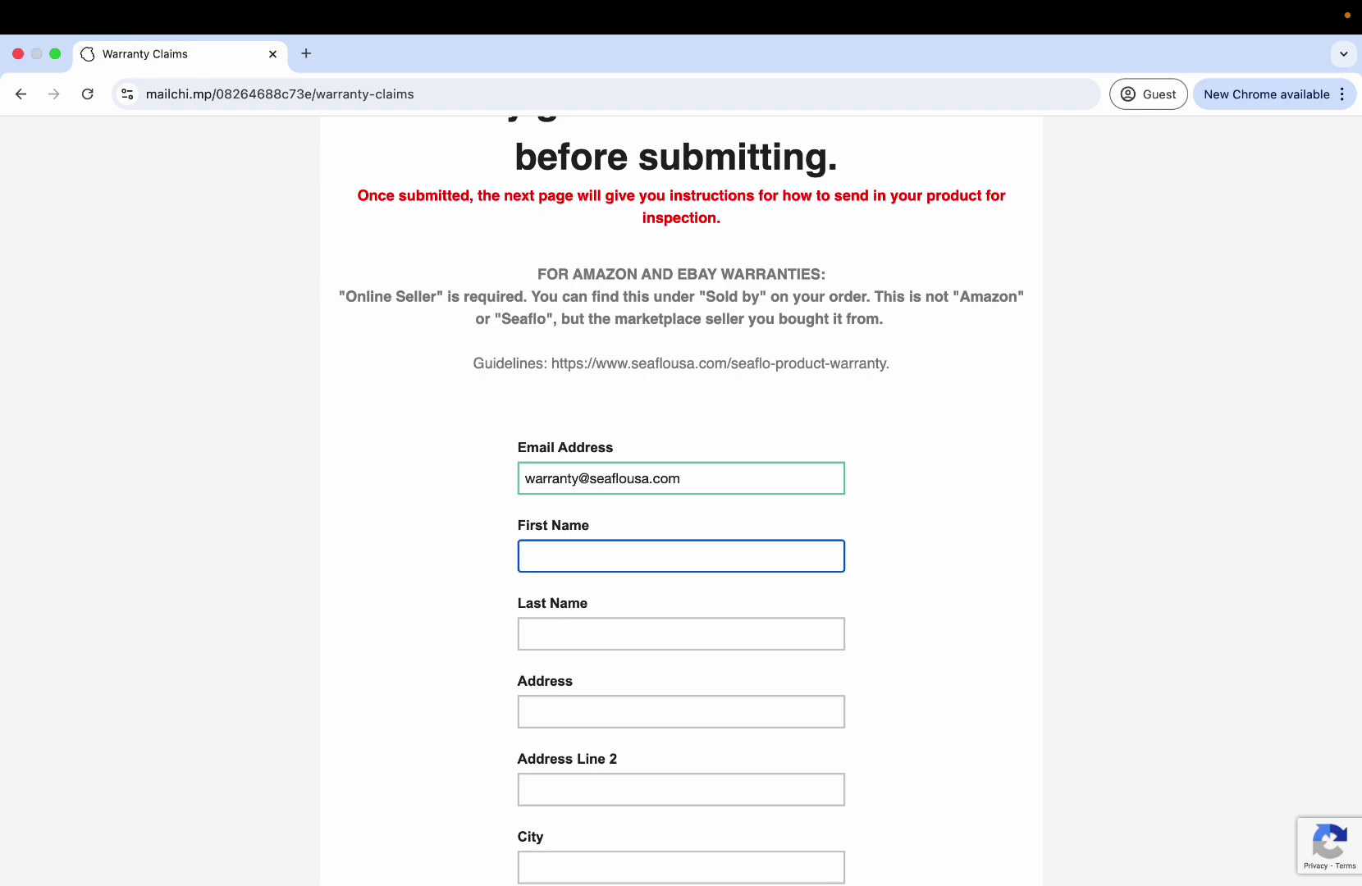
type("First Name")
key("Tab")
type("L")
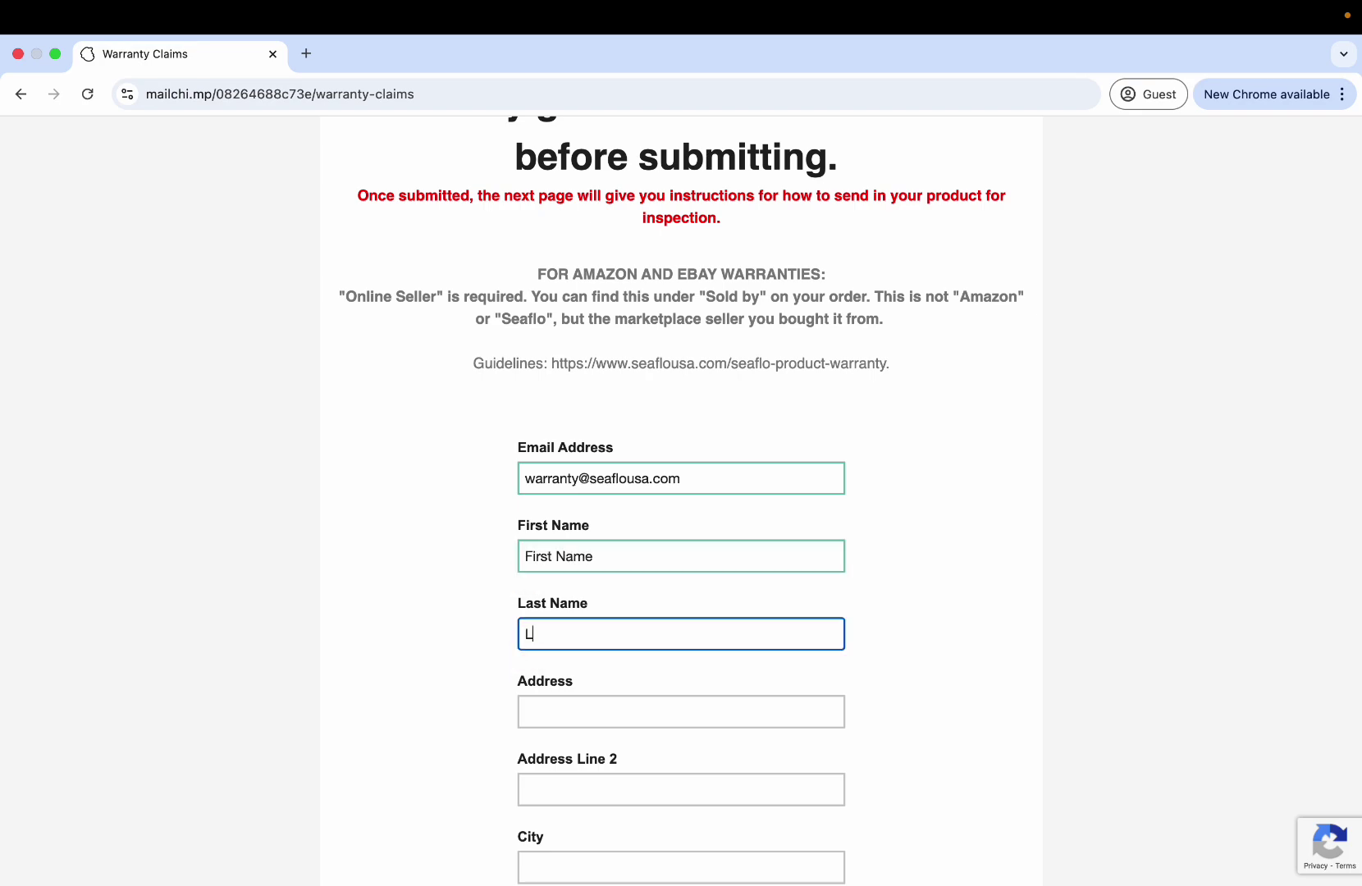
type("ast Name")
Fill in the street address, city, state and postal code fields.
key("Tab")
type("1")
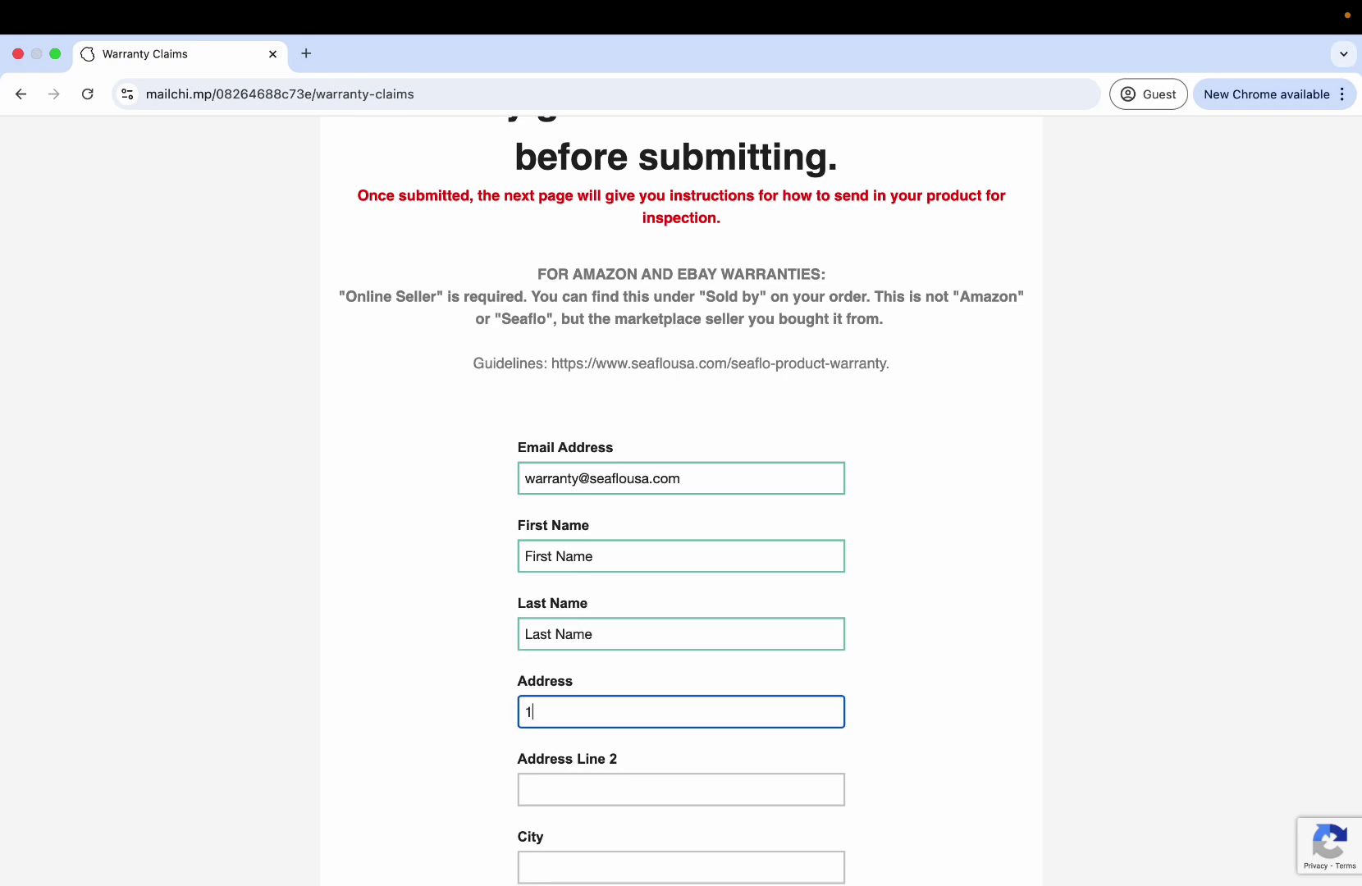
type("23 front street")
key("Tab")
scroll(681, 500, "down", 5)
key("Tab")
type("S")
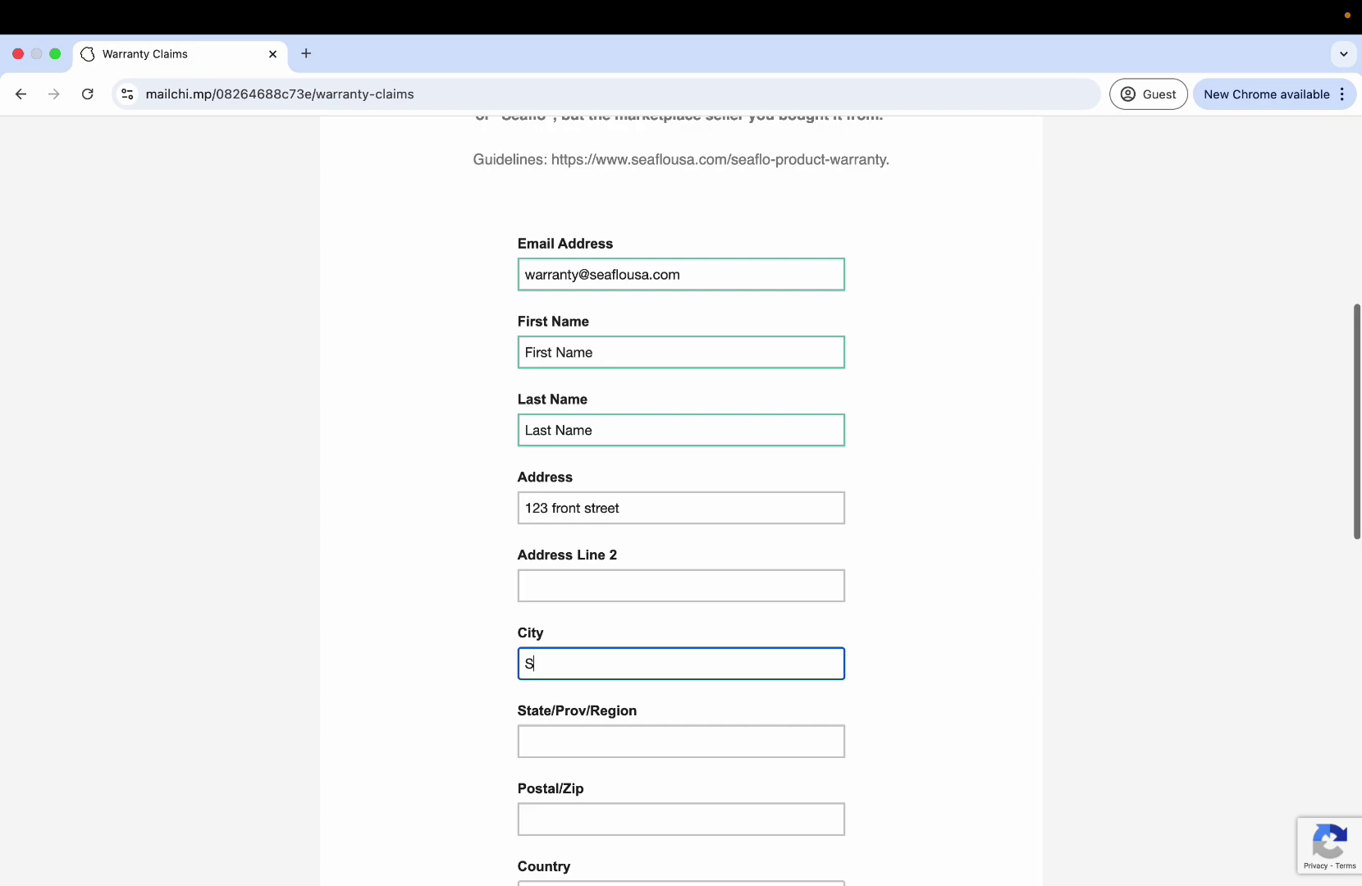
type("outh Bend")
key("Tab")
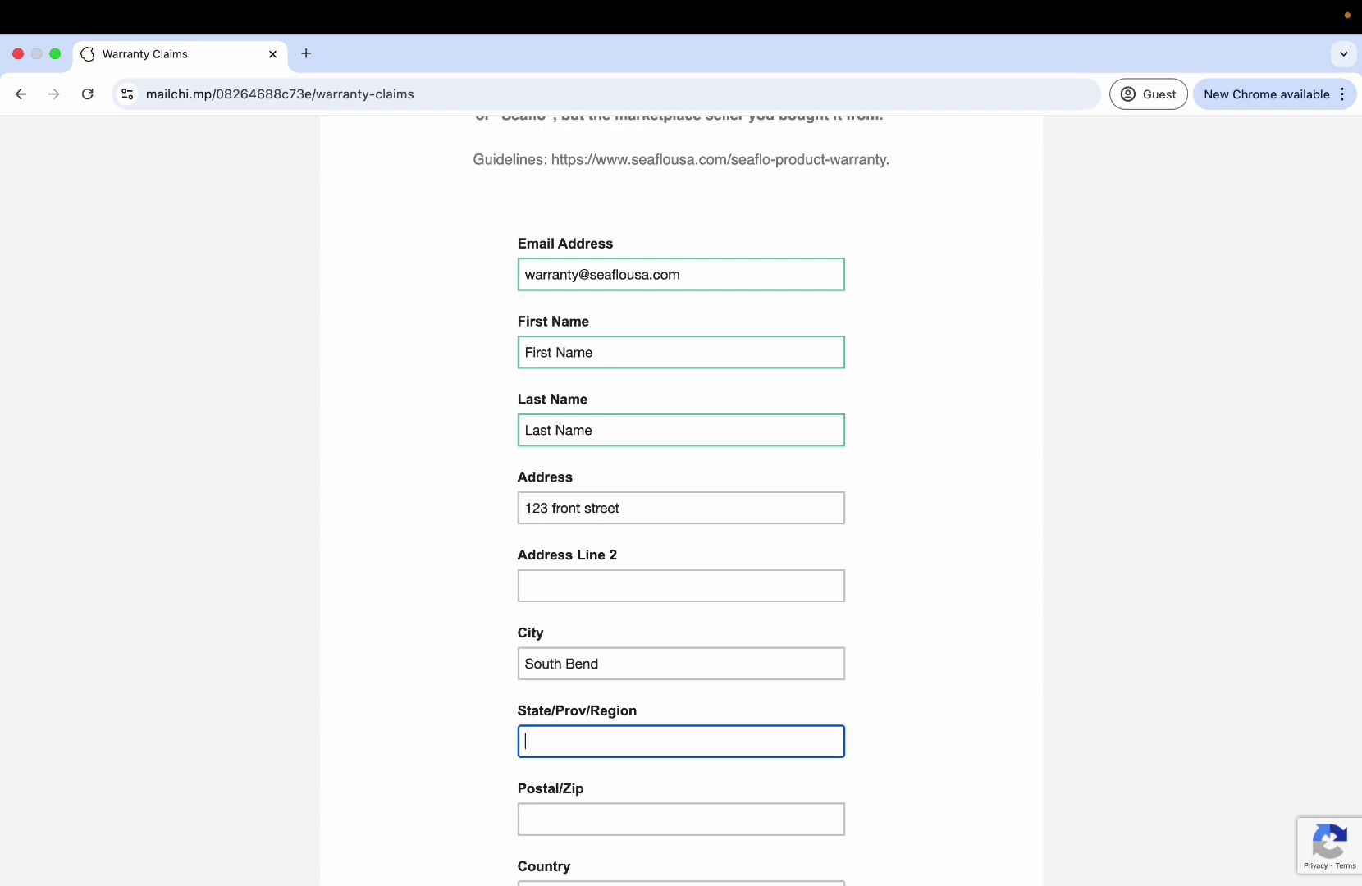
type("IN")
key("Tab")
type("4")
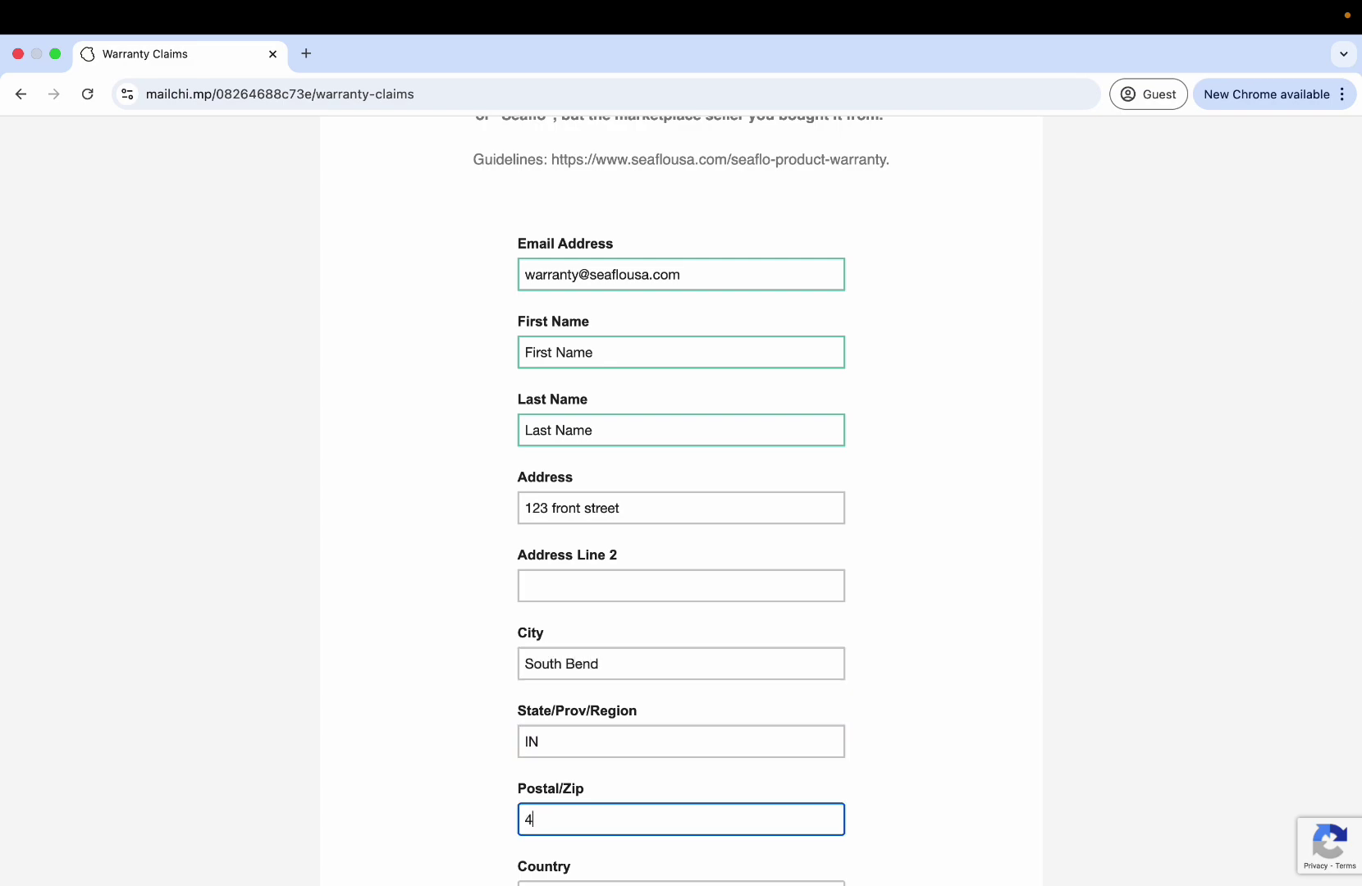
type("6619")
scroll(914, 484, "down", 15)
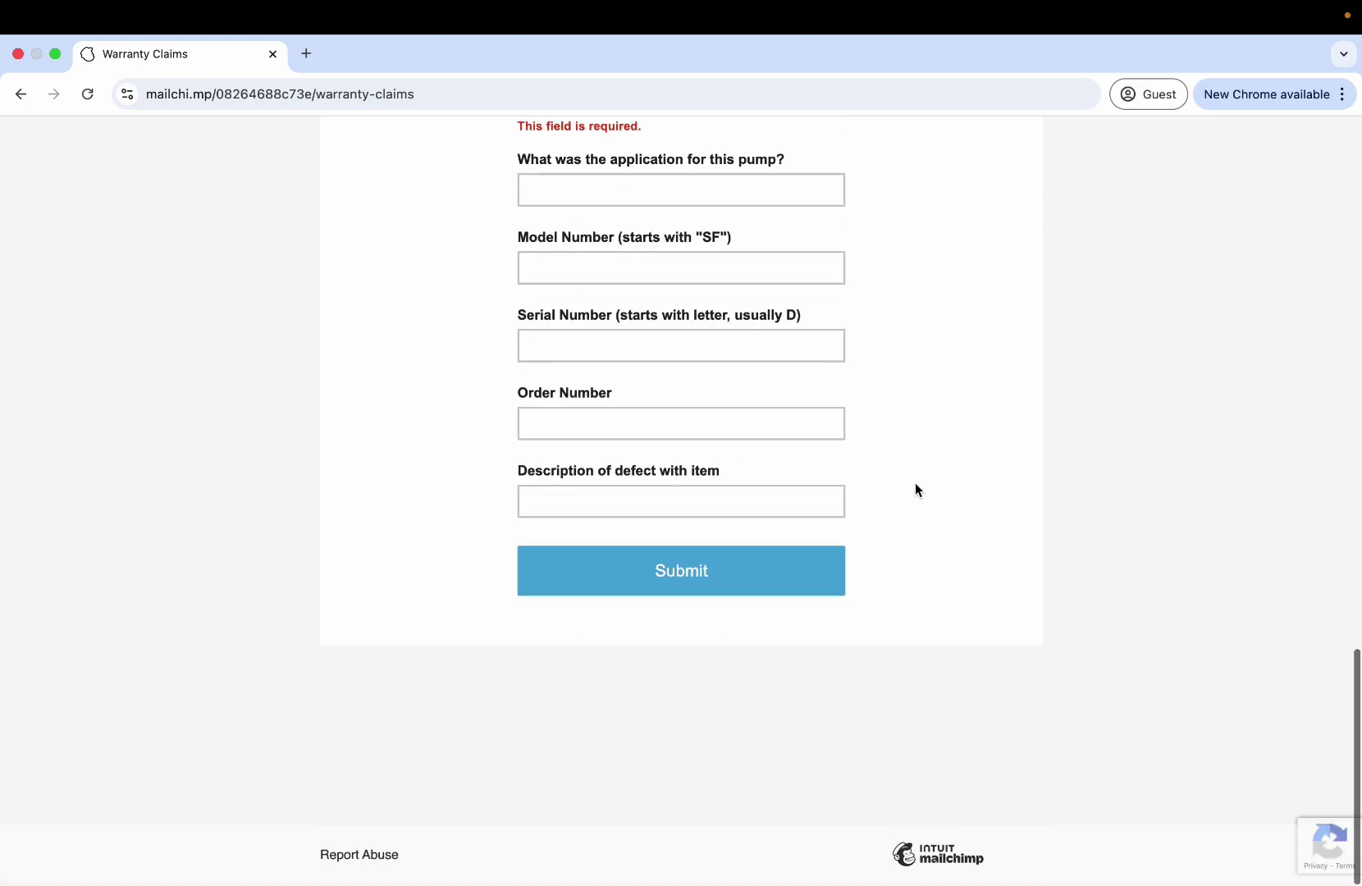
scroll(914, 484, "up", 5)
scroll(915, 491, "up", 4)
Set country to USA, purchase date to 01/01/2020, and enter the phone number.
left_click(724, 505)
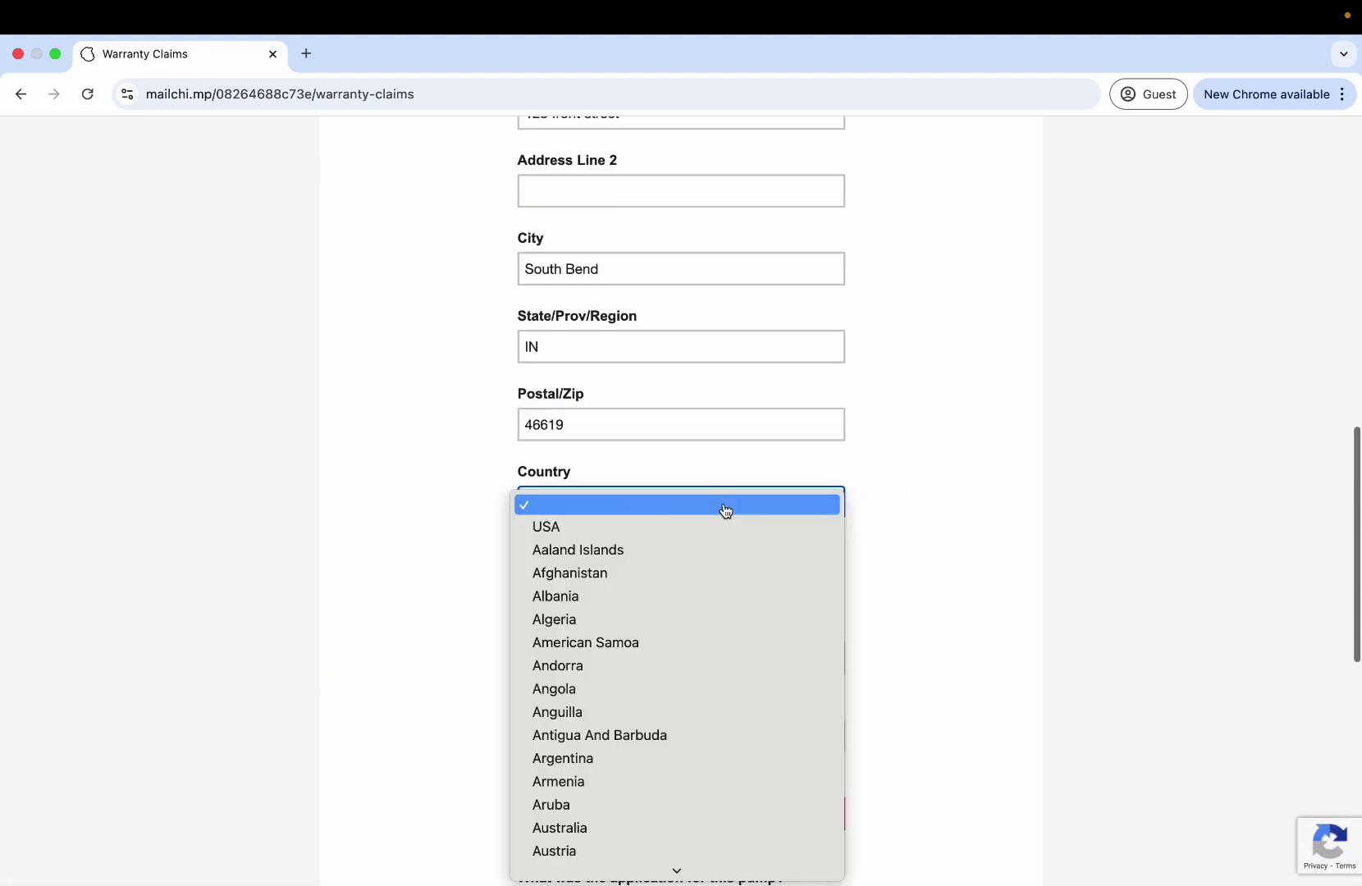
left_click(615, 534)
left_click(540, 589)
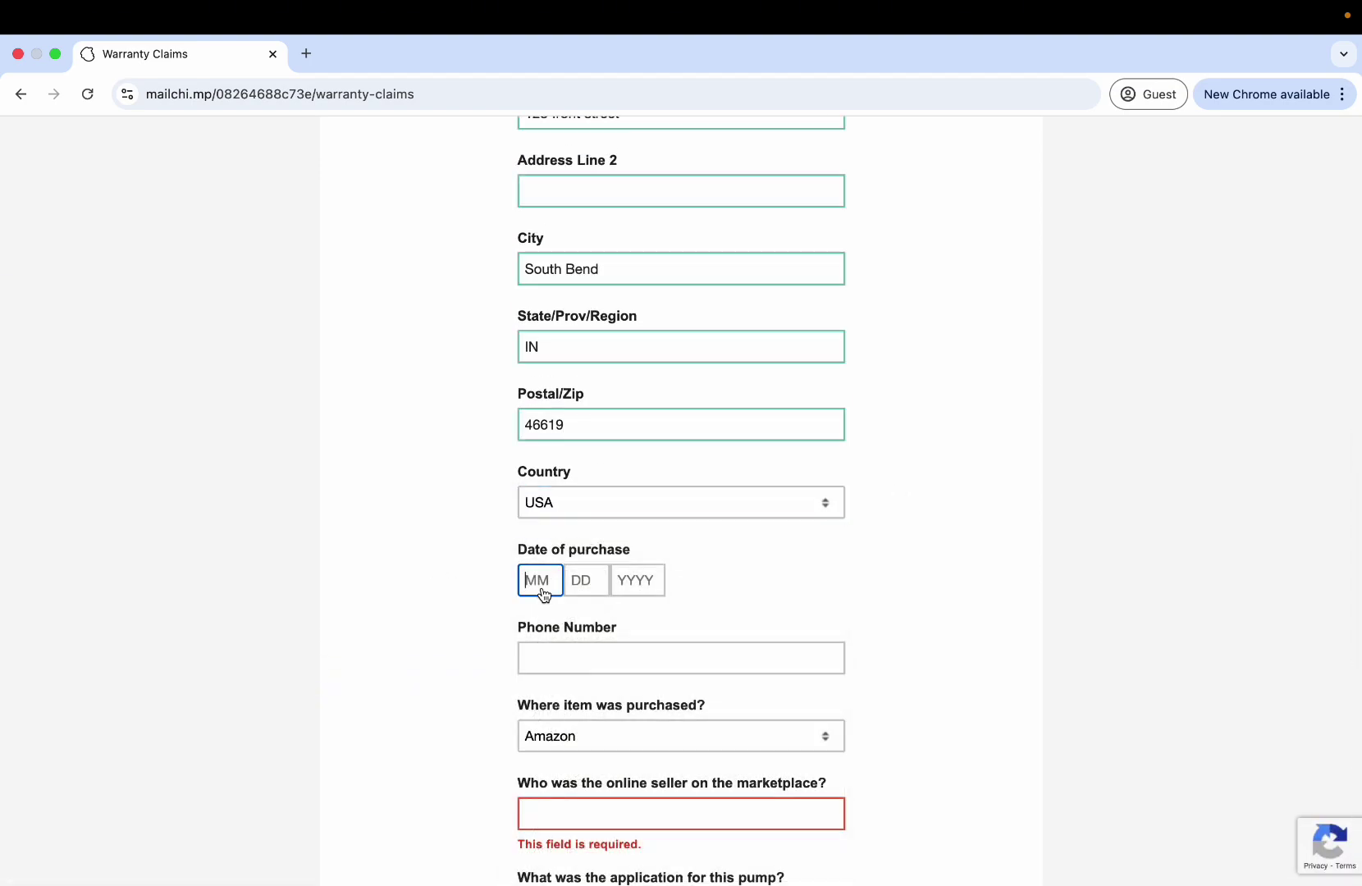
type("01")
key("Tab")
type("01")
key("Tab")
type("2")
key("BackSpace")
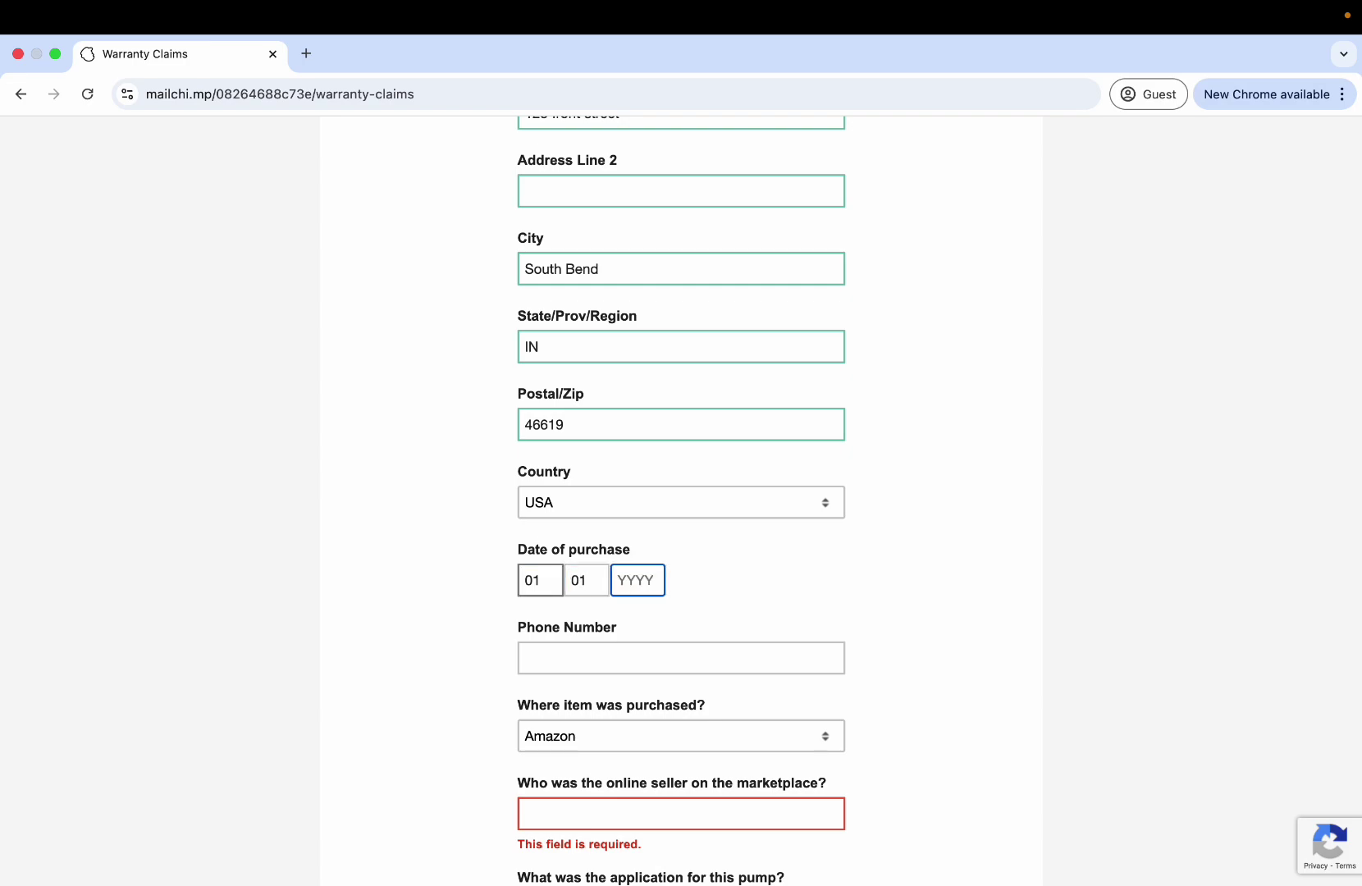
type("2020")
key("Tab")
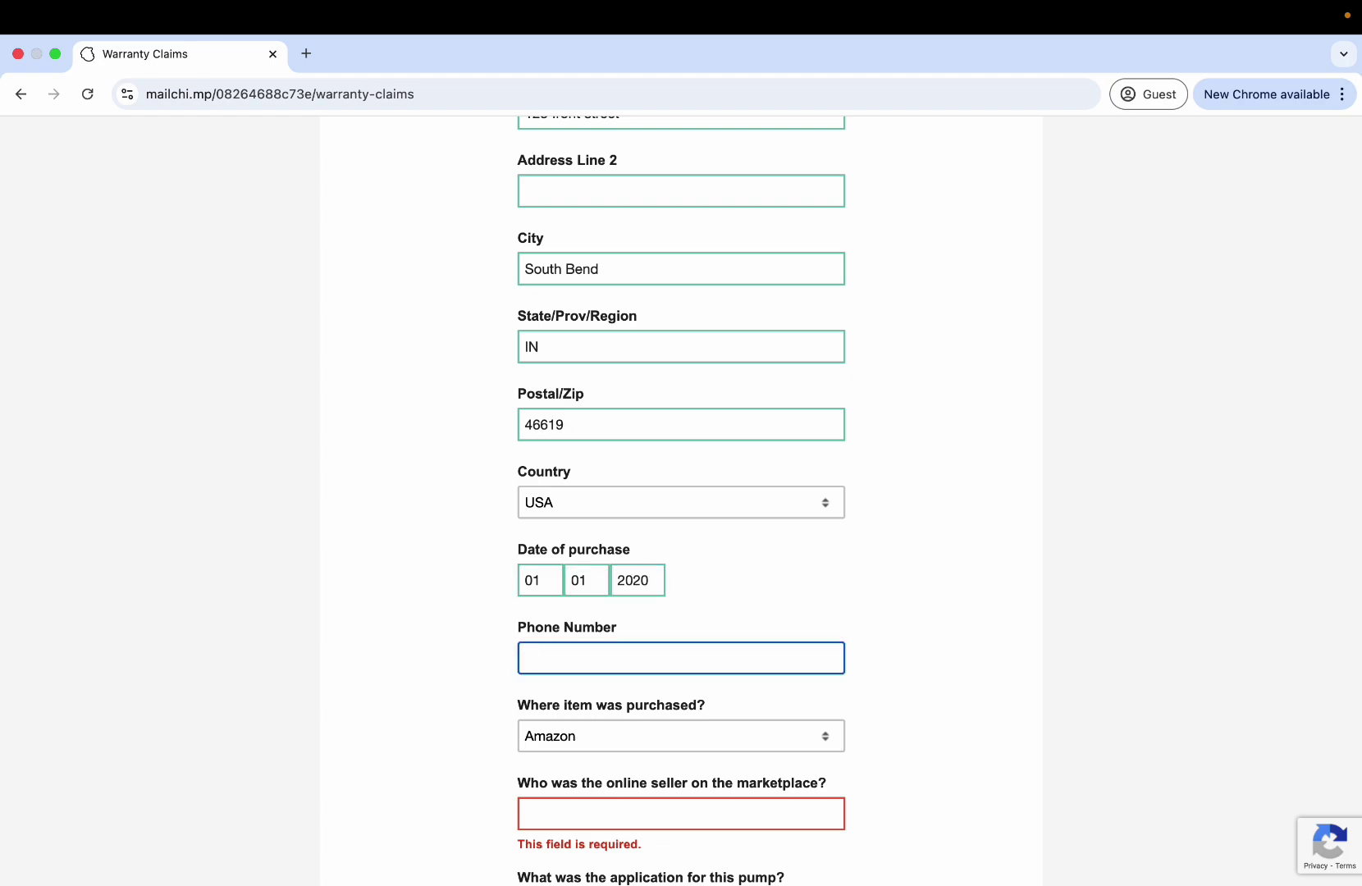
type("7325555555")
Try SEAFLO Wholesale as the purchase location, typing then clearing 'n /a' as seller.
scroll(509, 691, "down", 2)
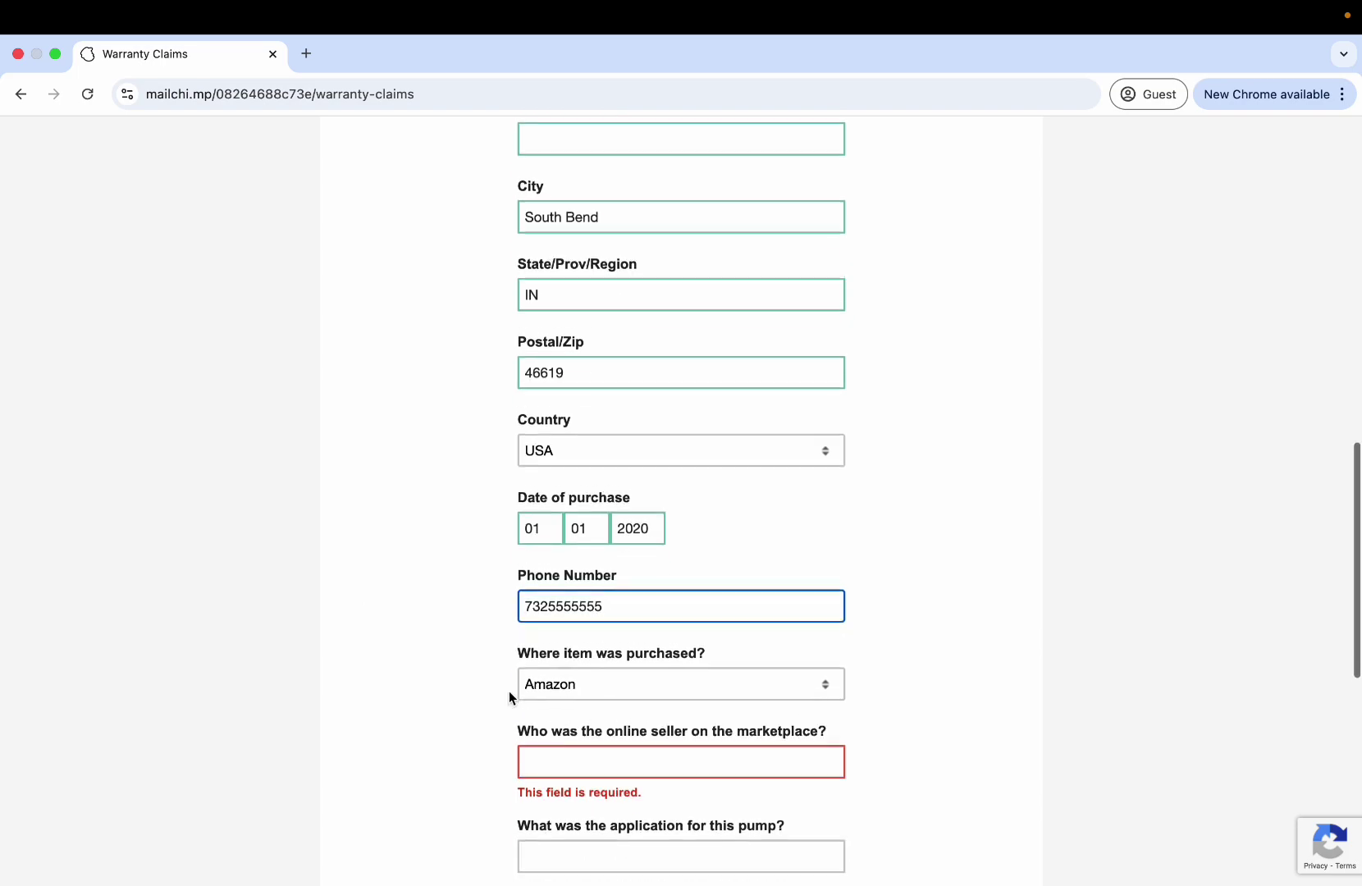
left_click(548, 669)
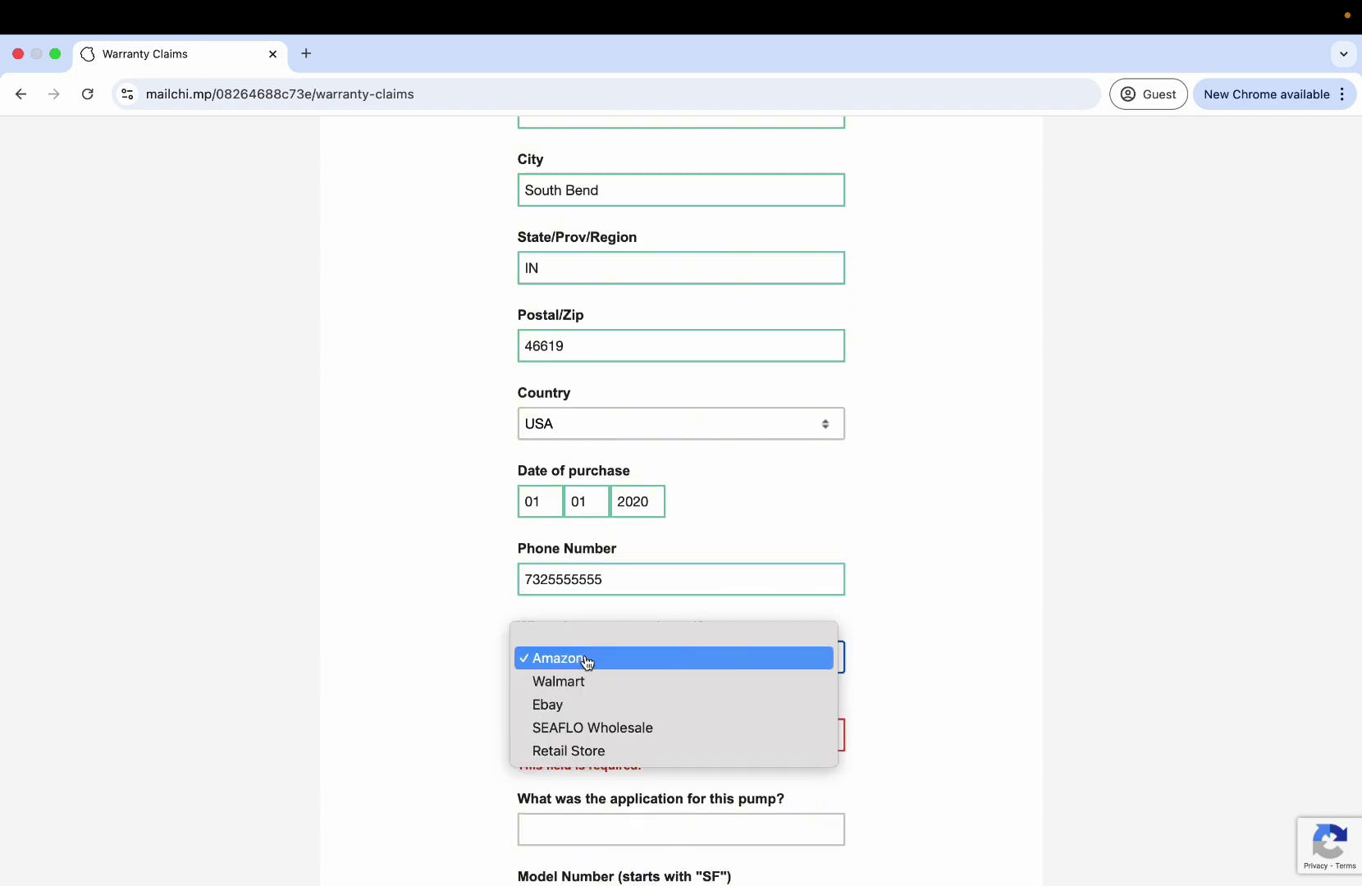
left_click(586, 659)
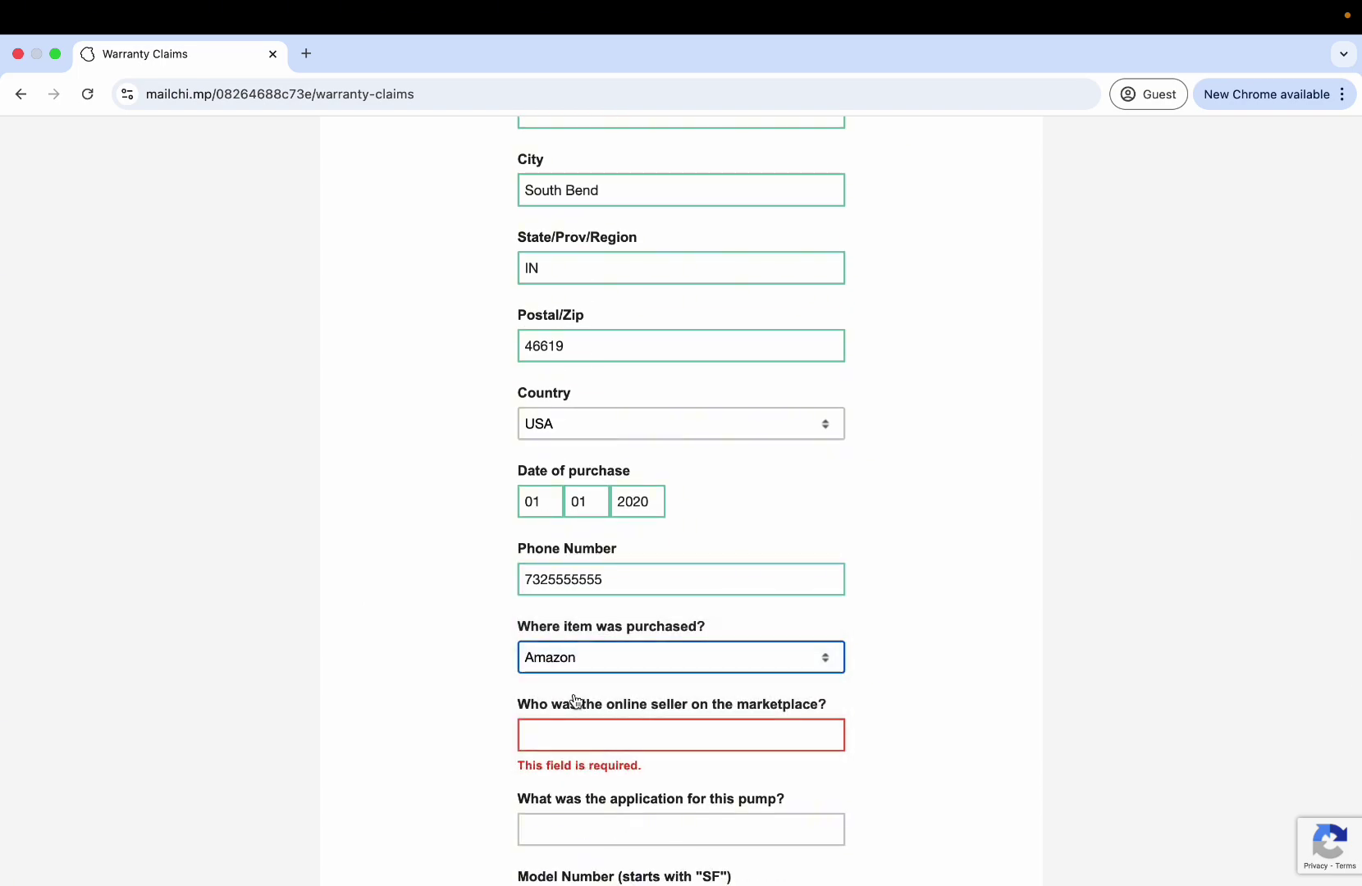
left_click(571, 742)
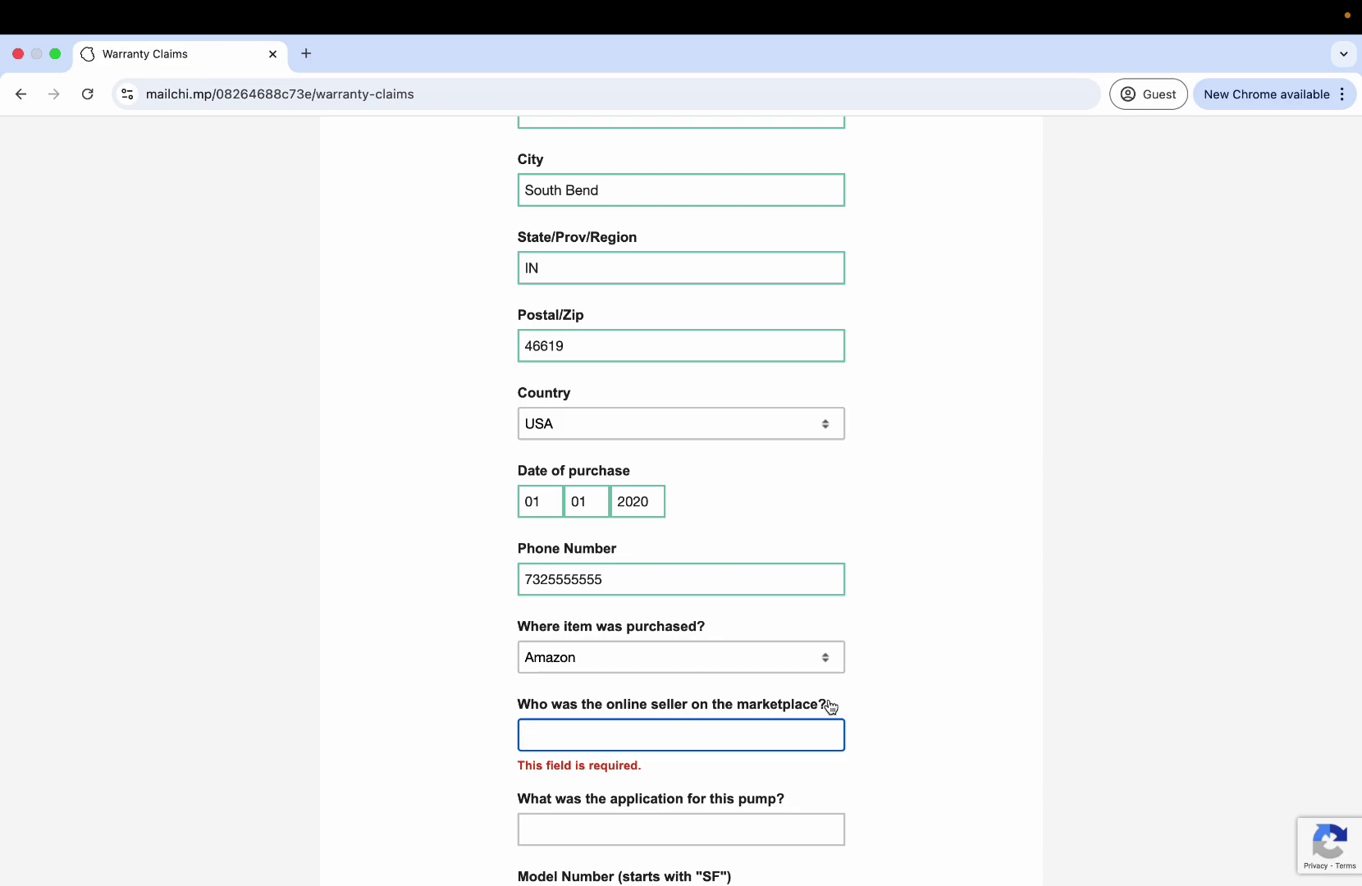
scroll(830, 706, "down", 2)
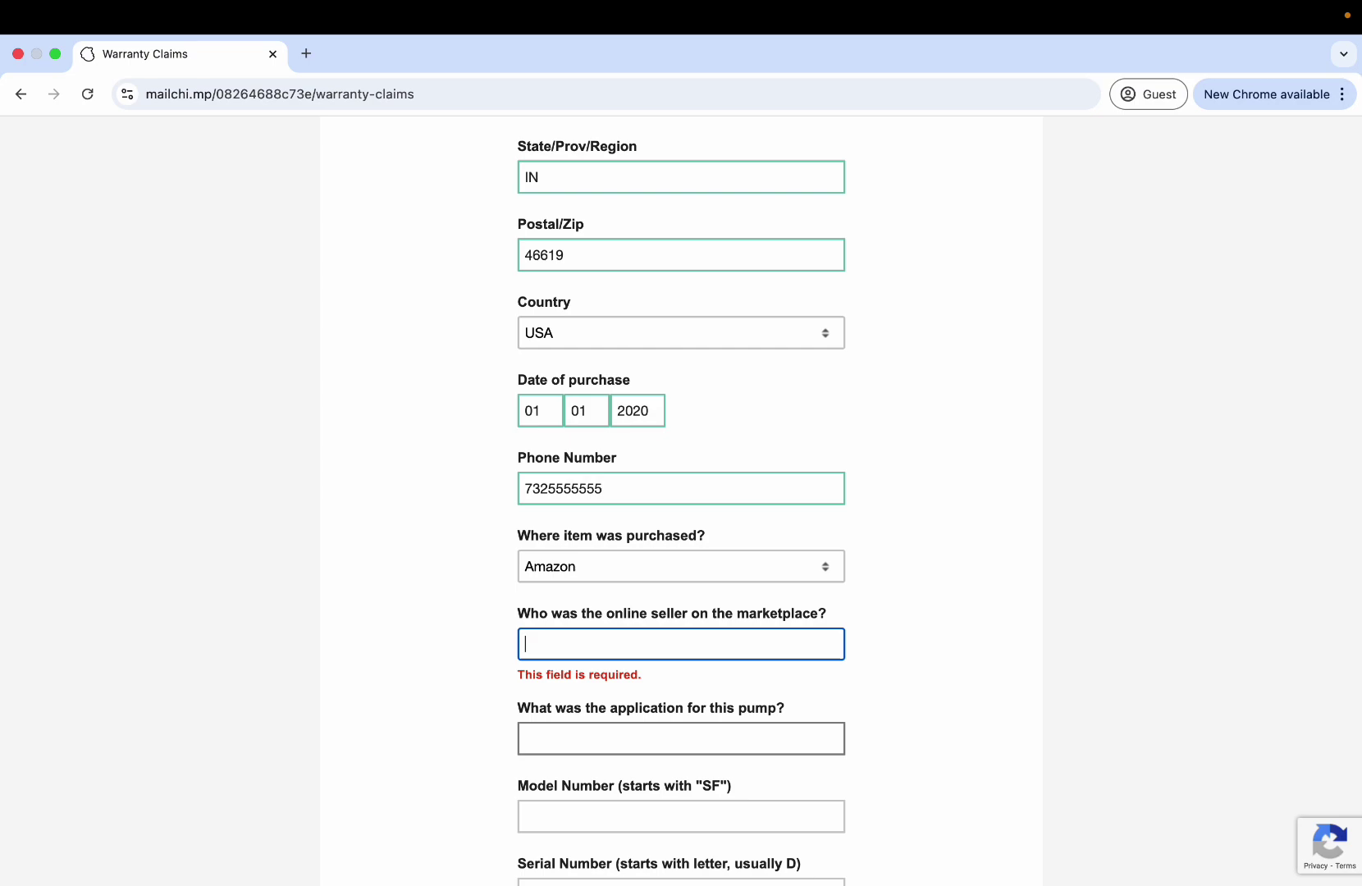
left_click(654, 566)
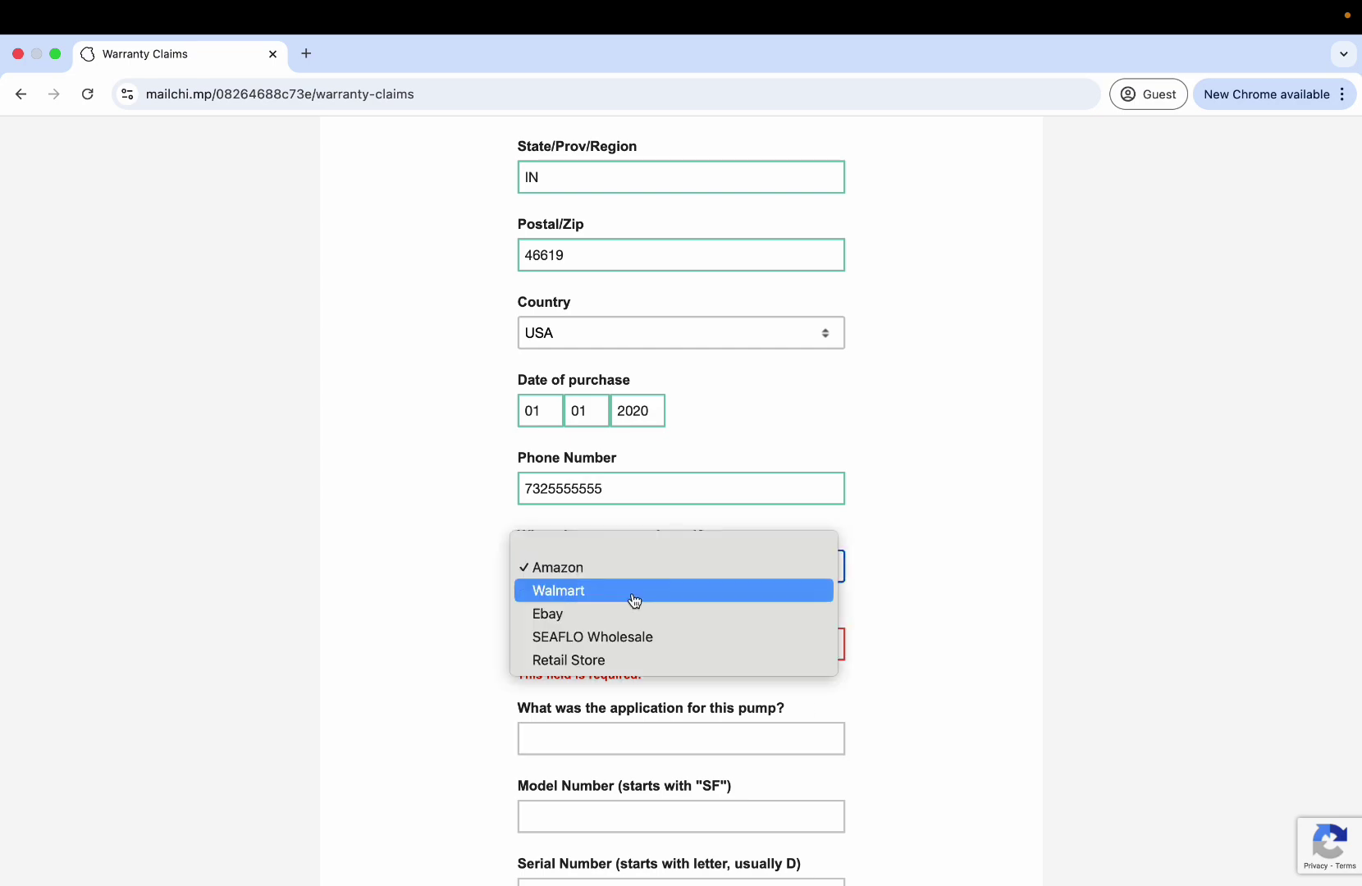
left_click(603, 645)
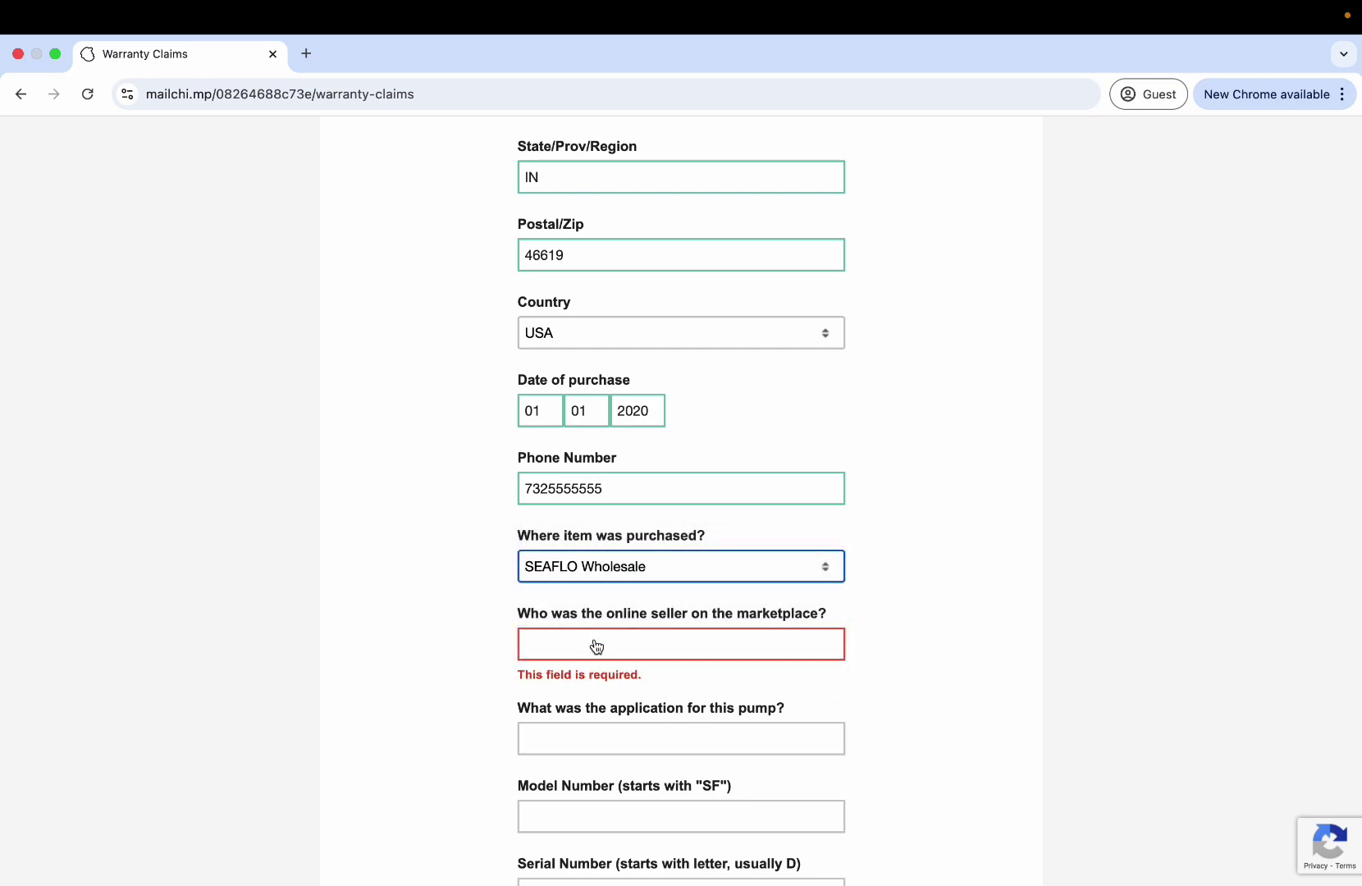
left_click(596, 646)
type("n /a")
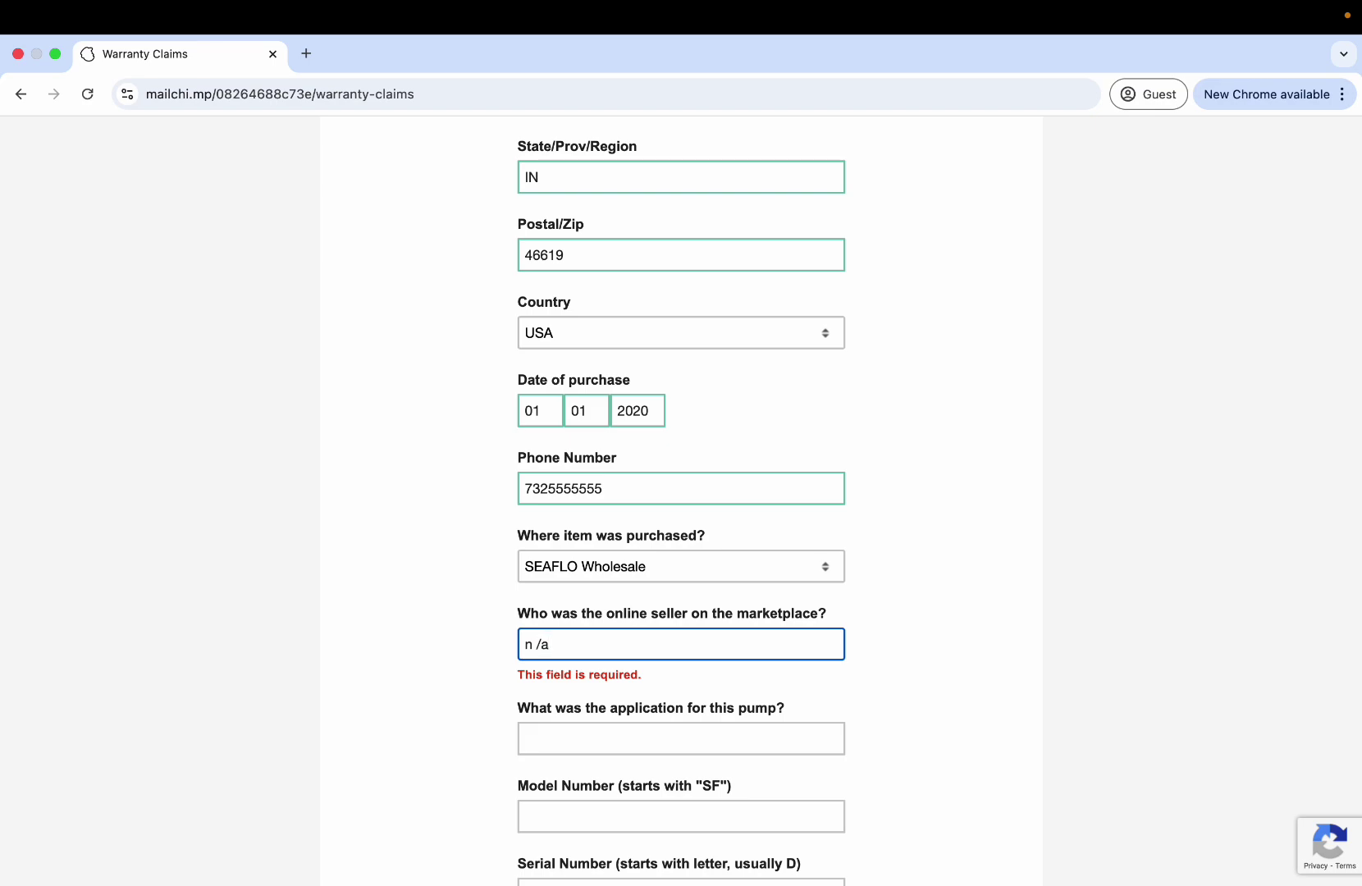
key("BackSpace")
key("BackSpace")
key("BackSpace")
key("BackSpace")
Switch the purchase location back to Amazon and enter SeafloDirect as the online seller.
left_click(582, 559)
left_click(568, 498)
left_click(554, 654)
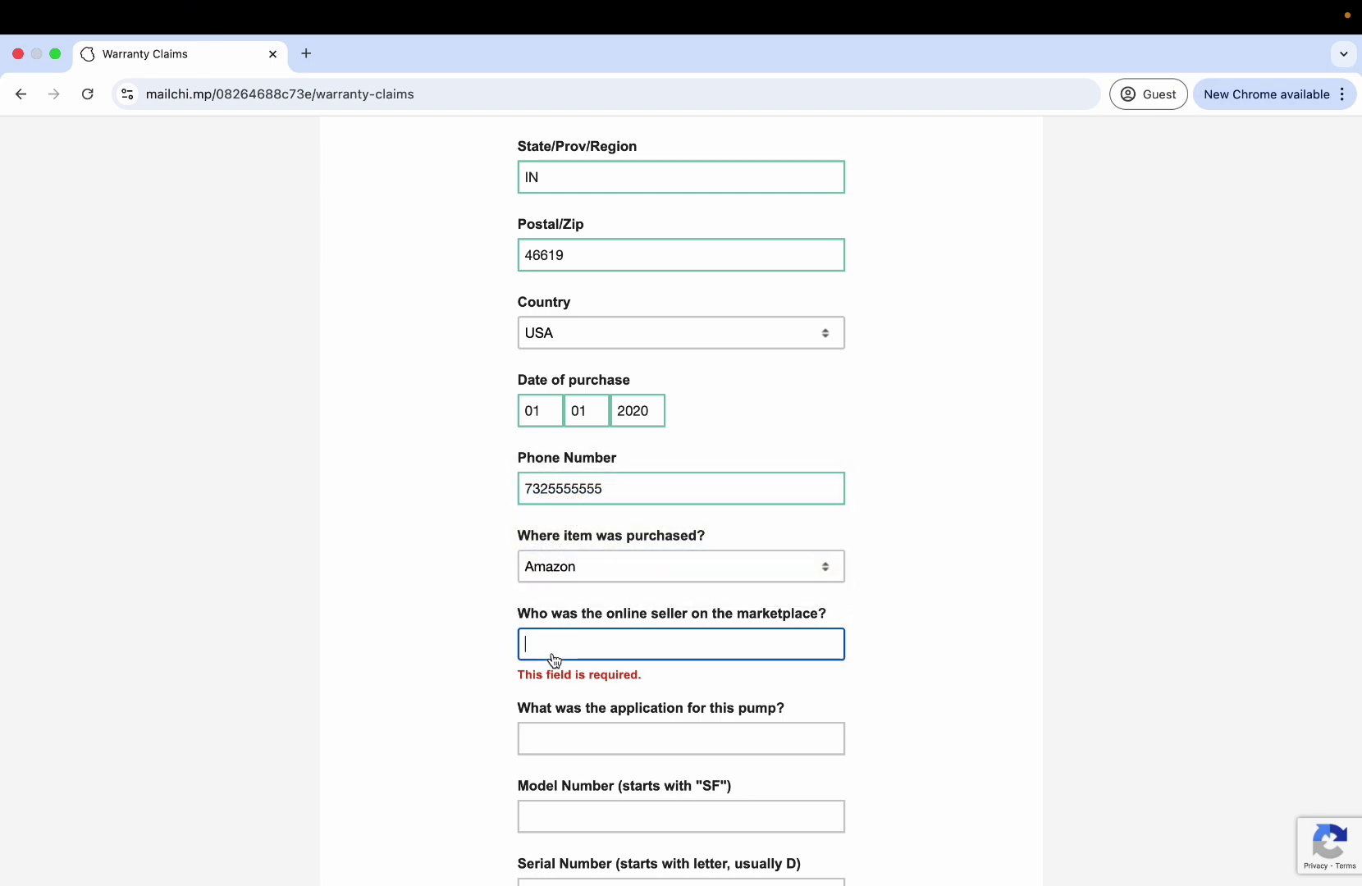
type("SeafloDirect")
key("Tab")
Enter 'bilge pump for boat' as the application and SFDP1-030-045-33 as the model number.
scroll(1260, 521, "down", 3)
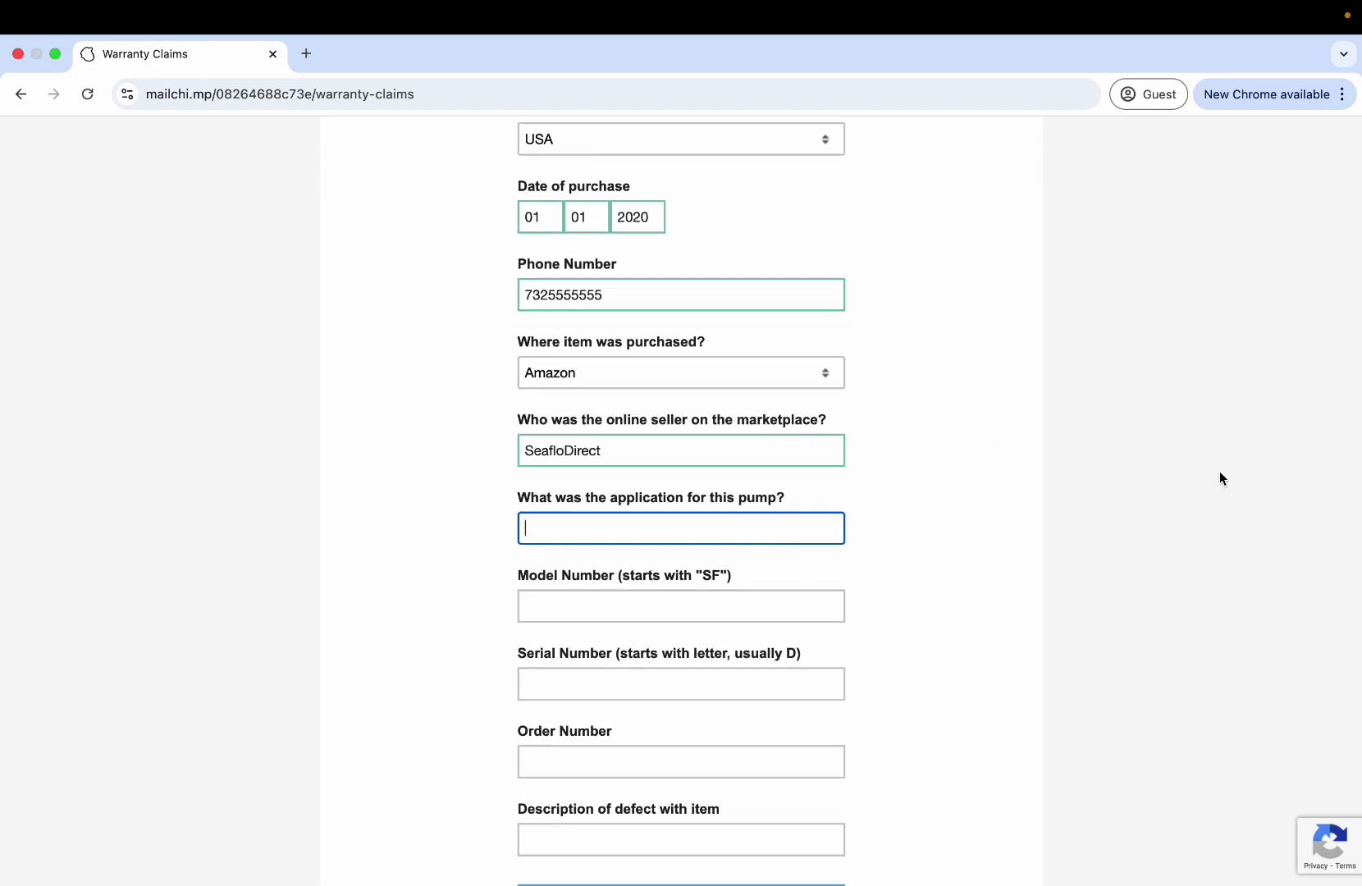
type("bilge pump for boat")
key("Tab")
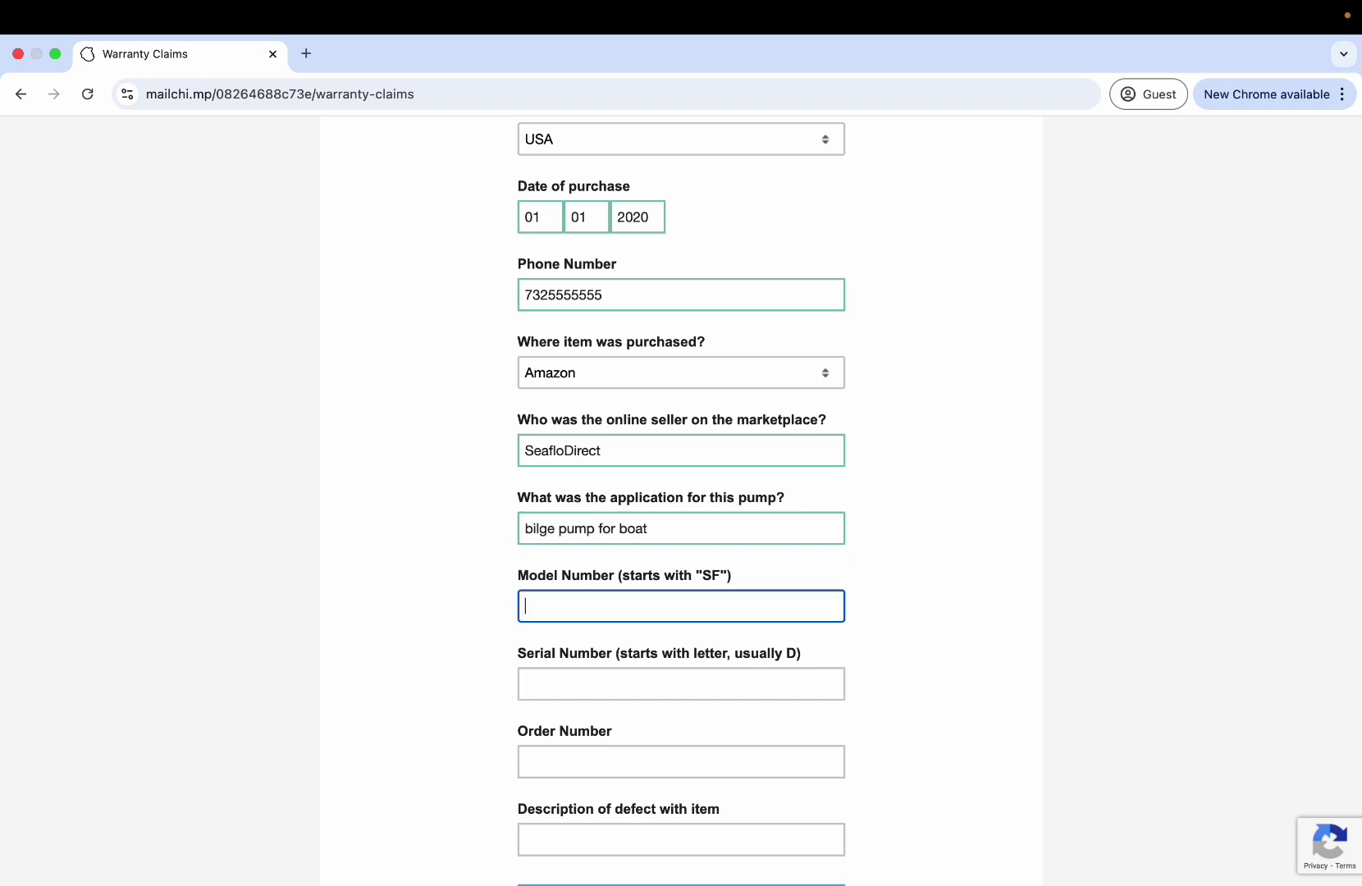
type("SFDP1-030-")
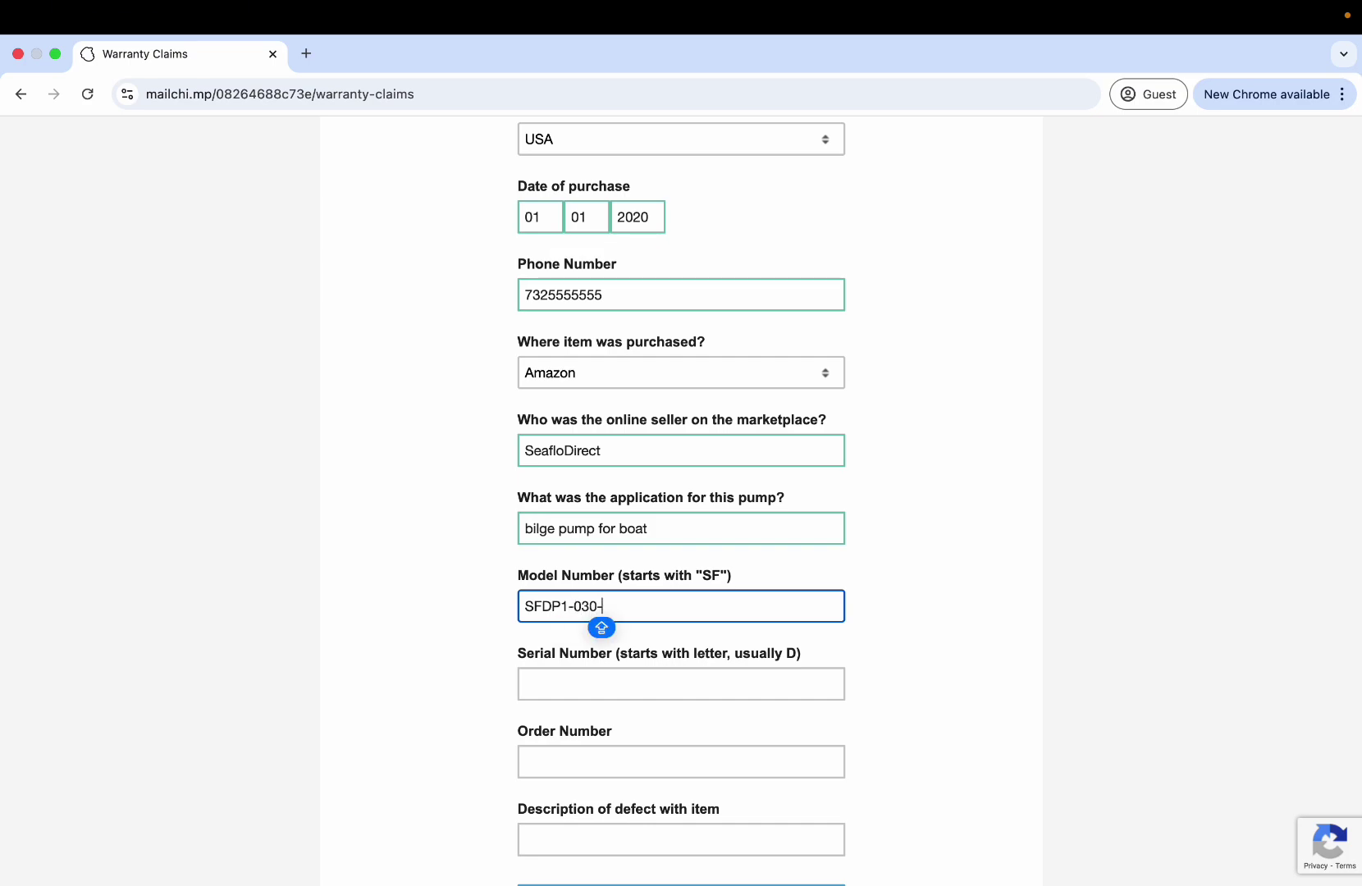
type("045-33")
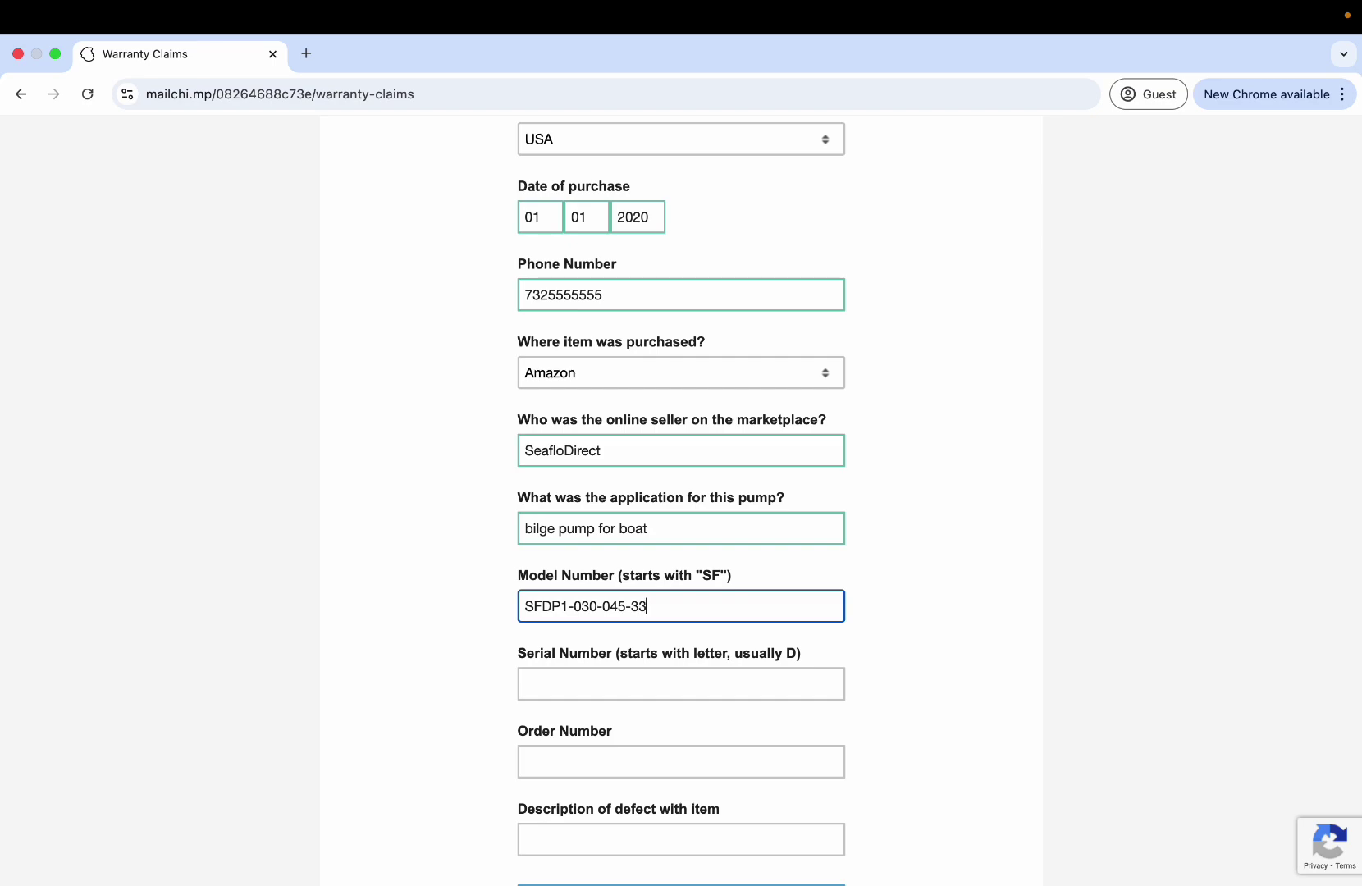
left_click(522, 607)
left_click_drag(524, 608, 627, 606)
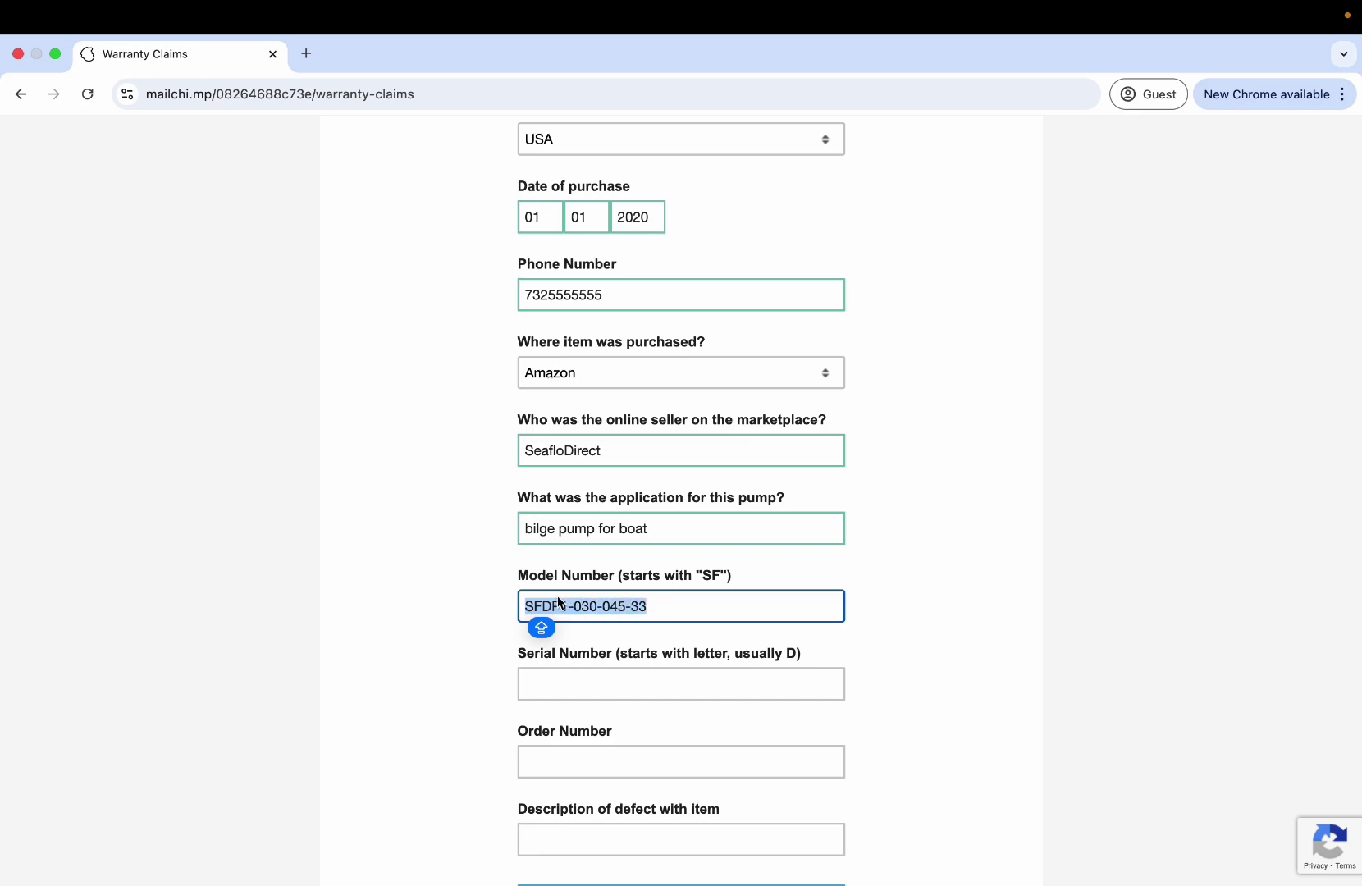
left_click(550, 606)
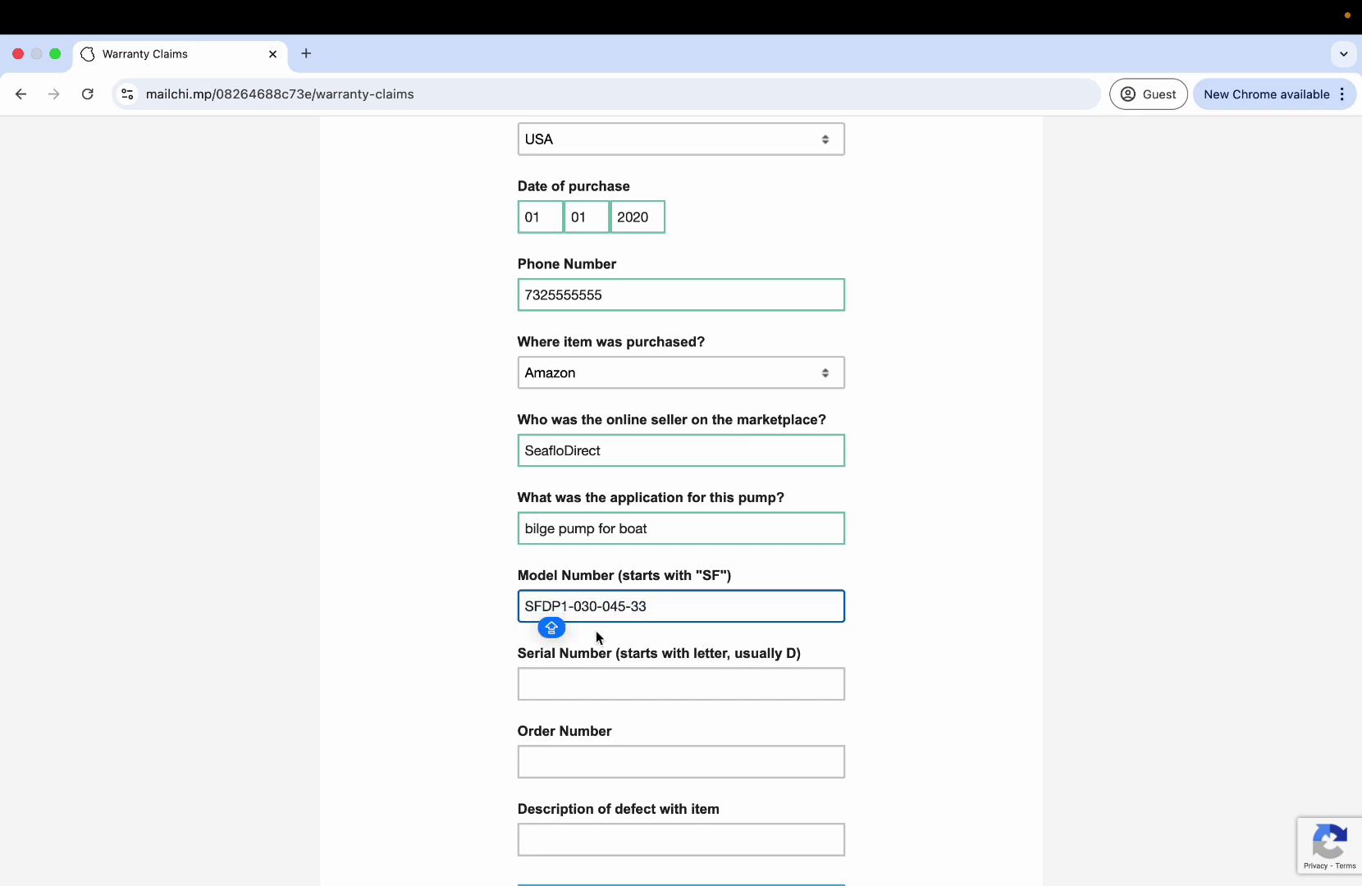
left_click(596, 681)
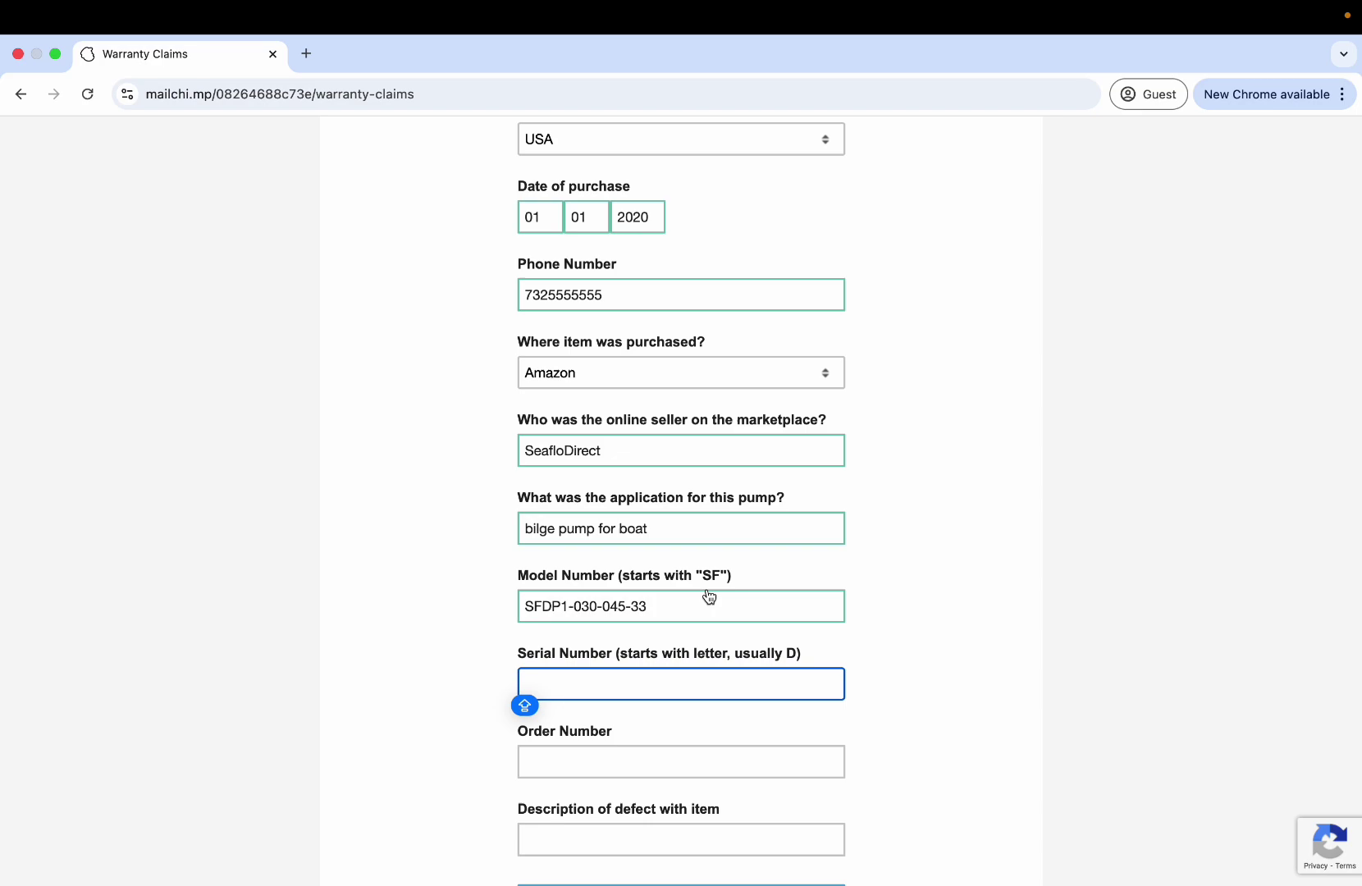
type("d")
type("P12345")
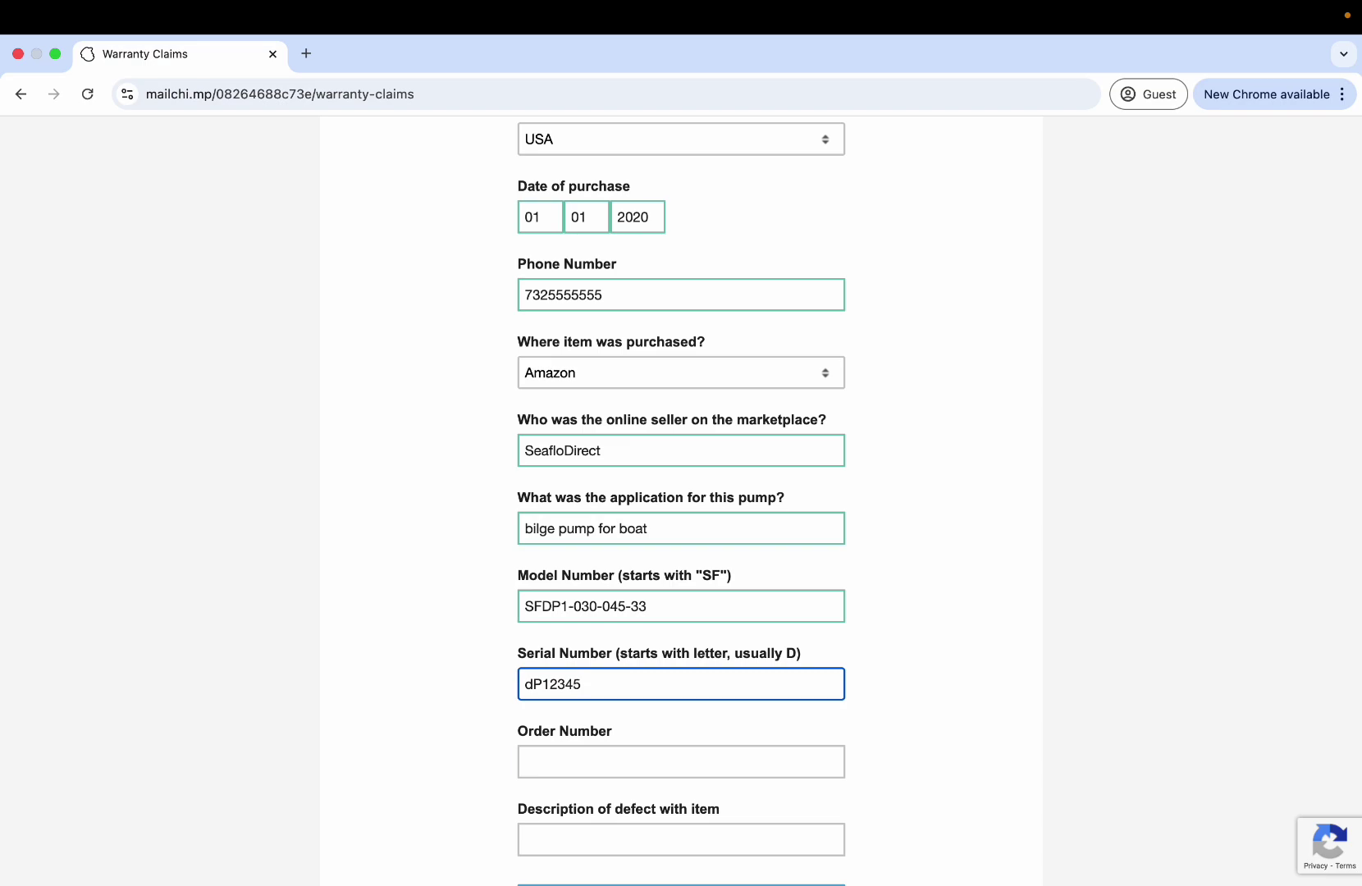
key("Tab")
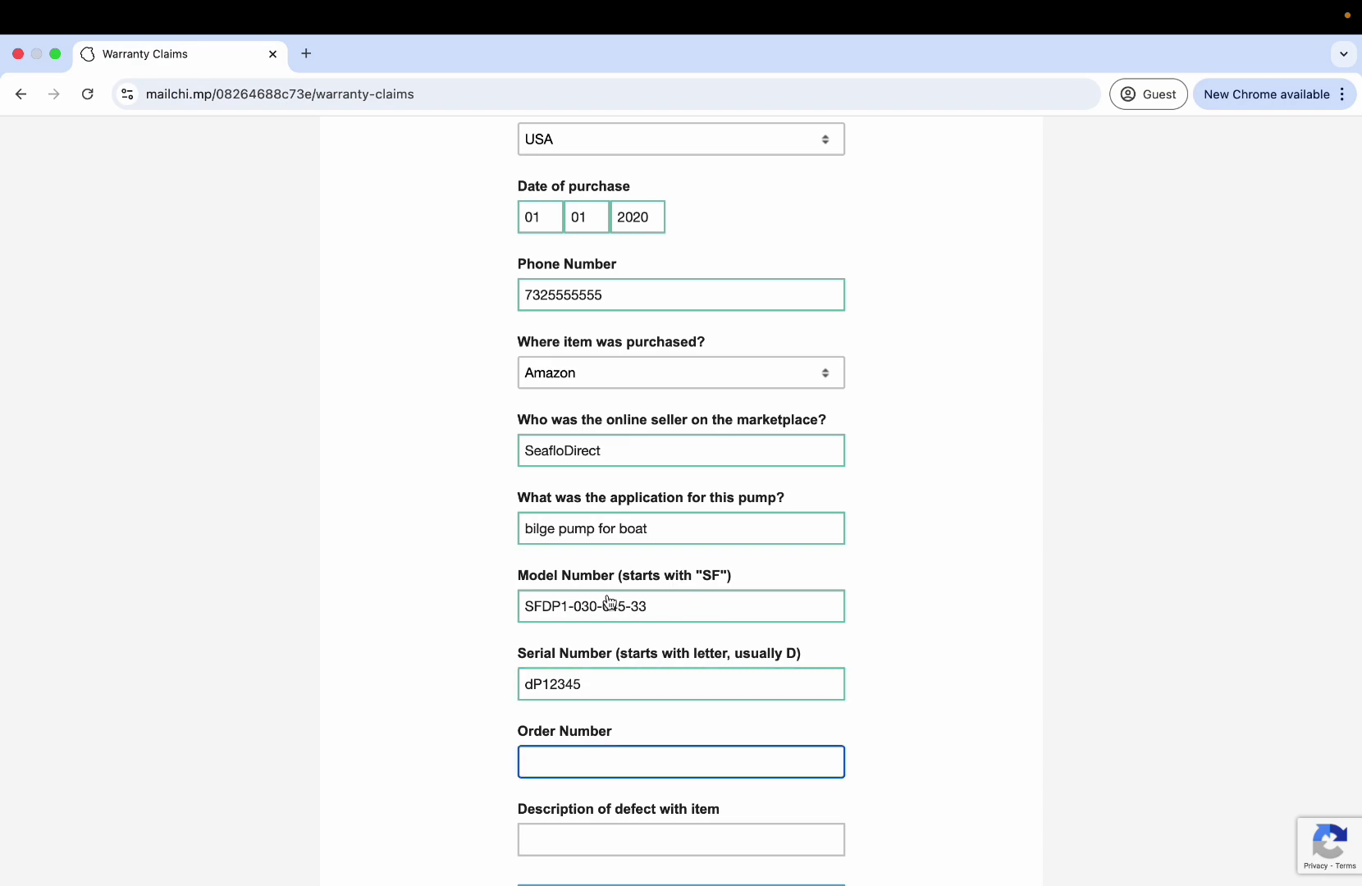
scroll(473, 554, "down", 3)
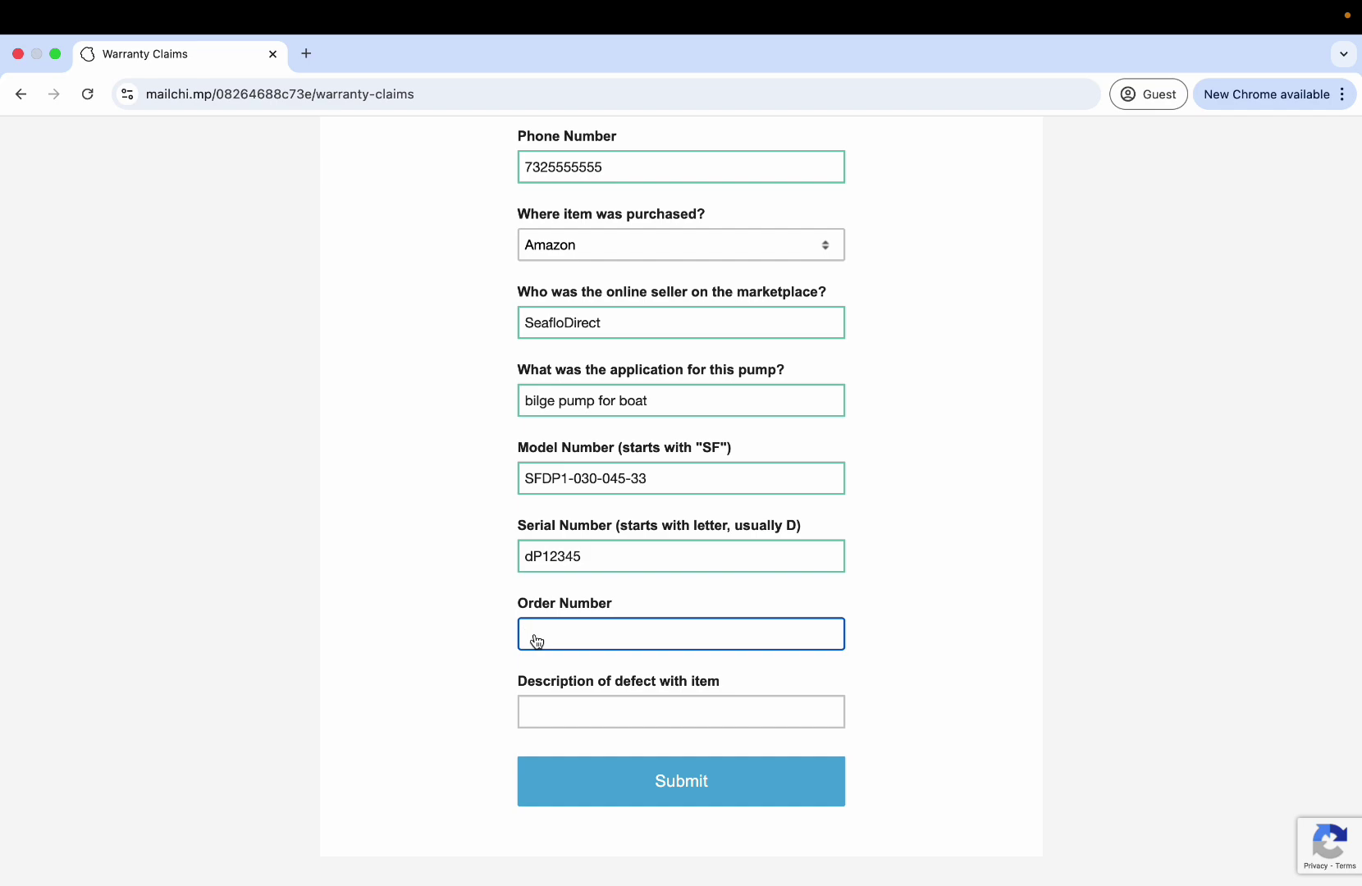
Keep Amazon as the purchase location and fill in the order number.
left_click(629, 256)
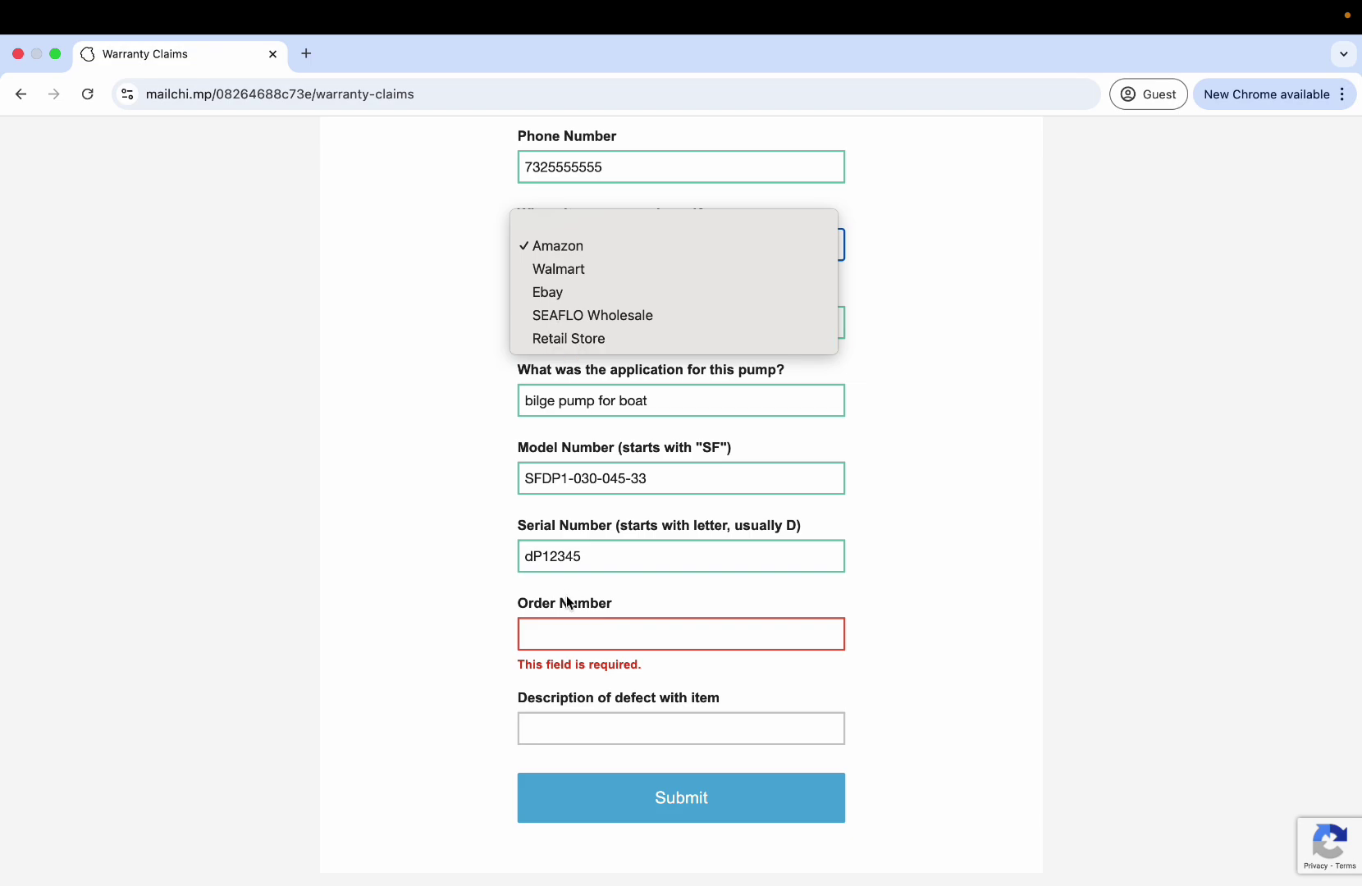
left_click(553, 638)
left_click(578, 637)
type("1234")
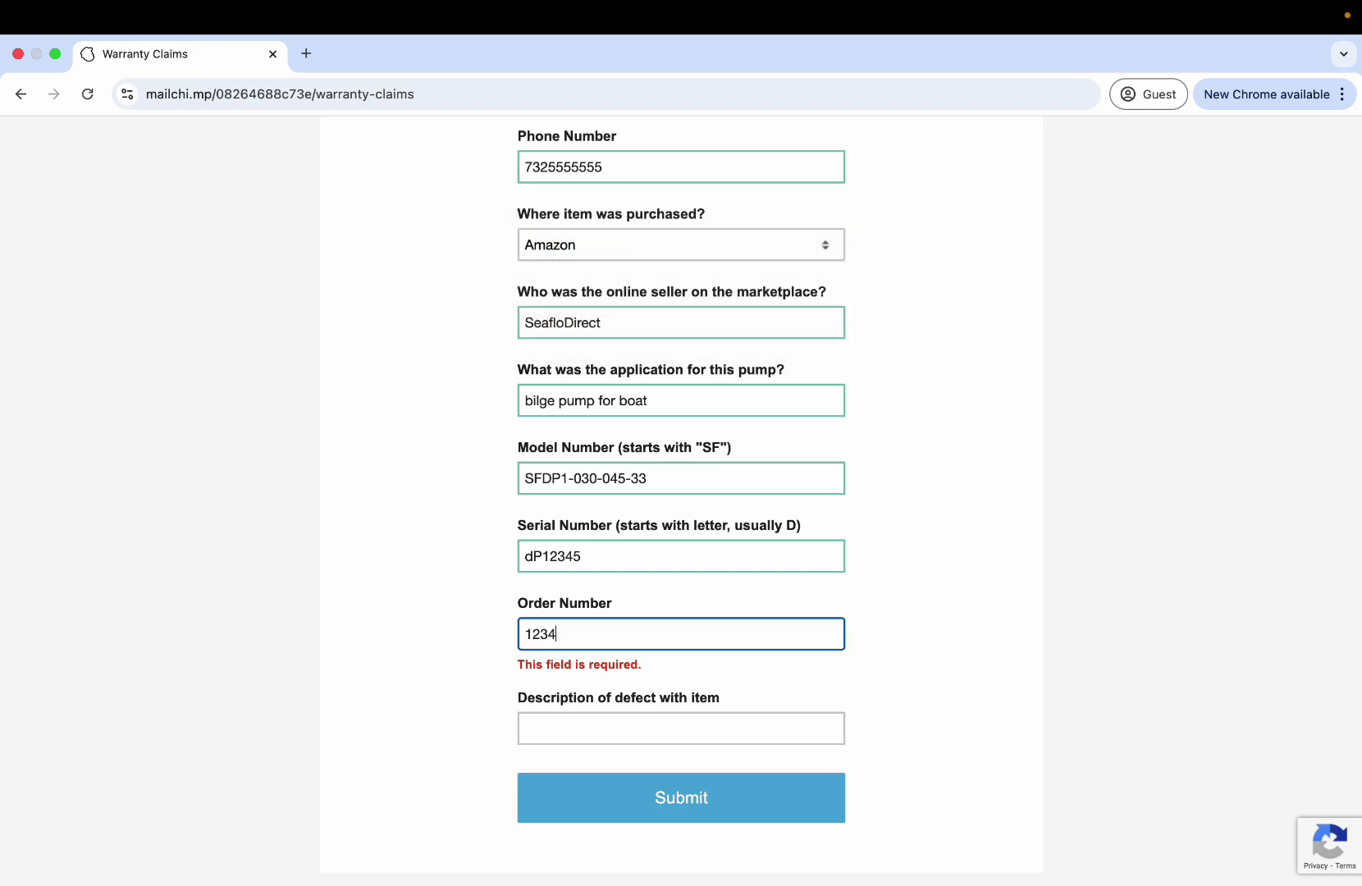
key("Tab")
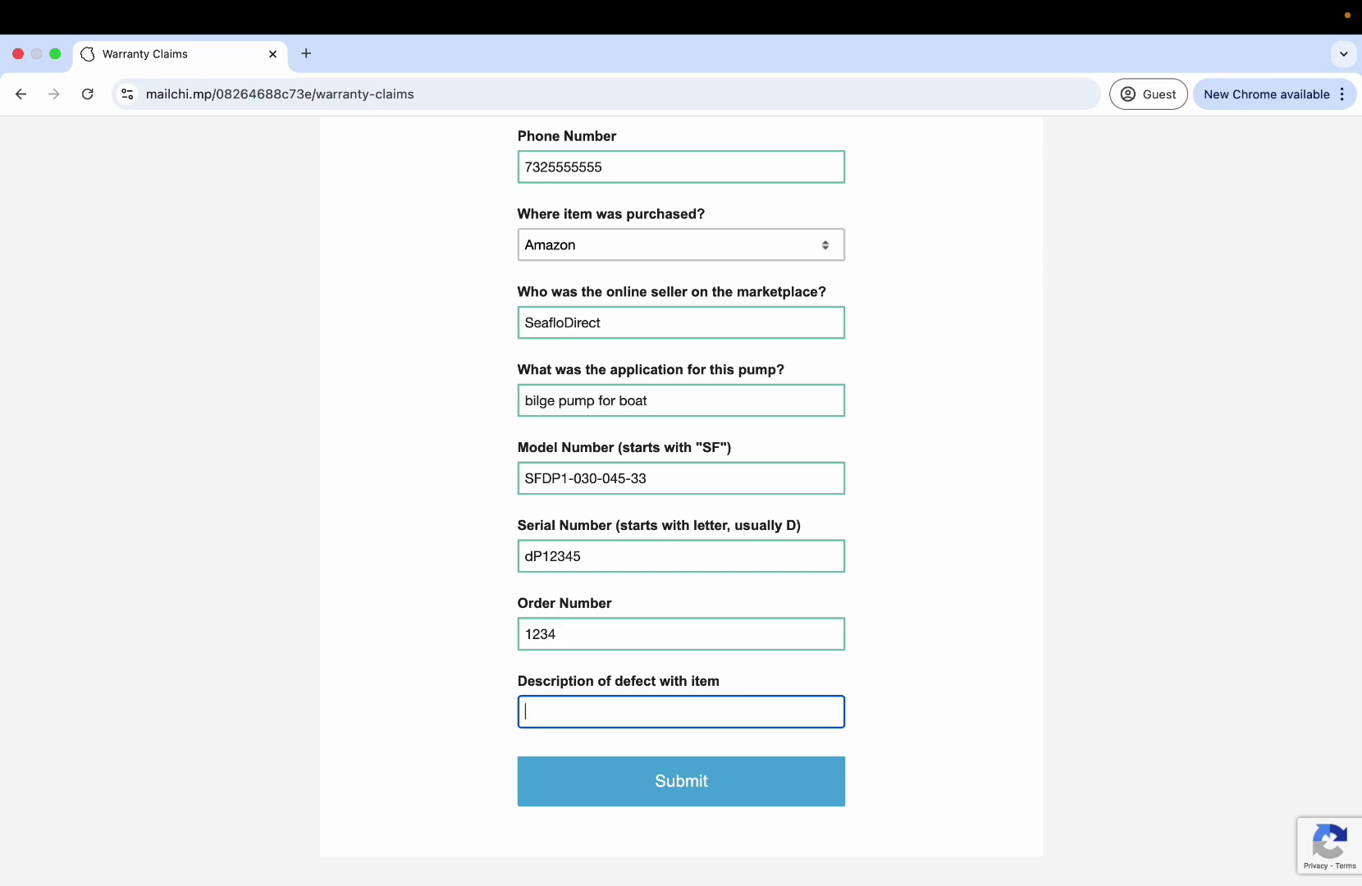
scroll(495, 370, "up", 1)
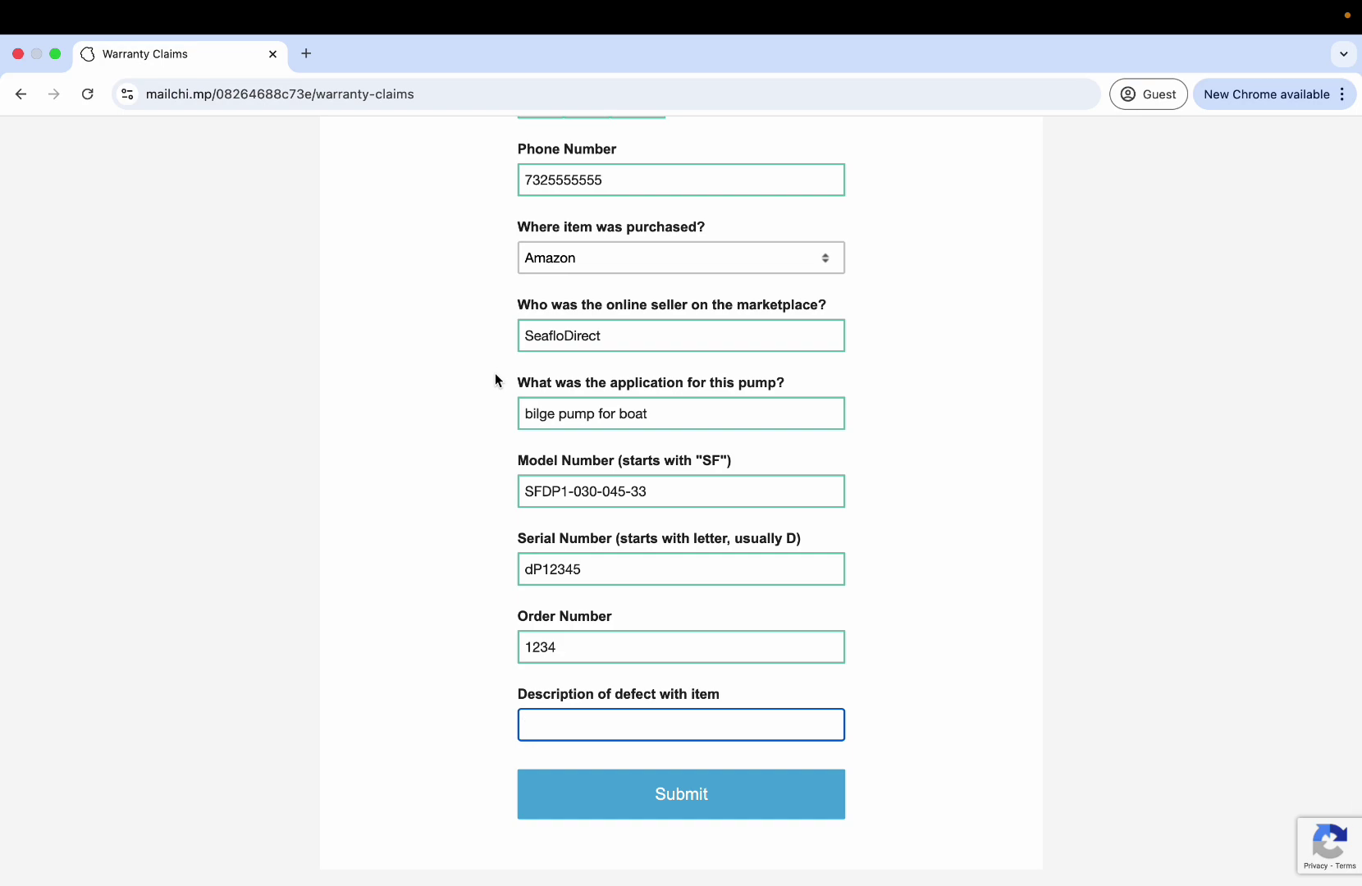
type("T")
key("BackSpace")
Enter 'Defect' as the description, submit the claim, and review the shipping instructions.
type("Defect")
left_click(615, 804)
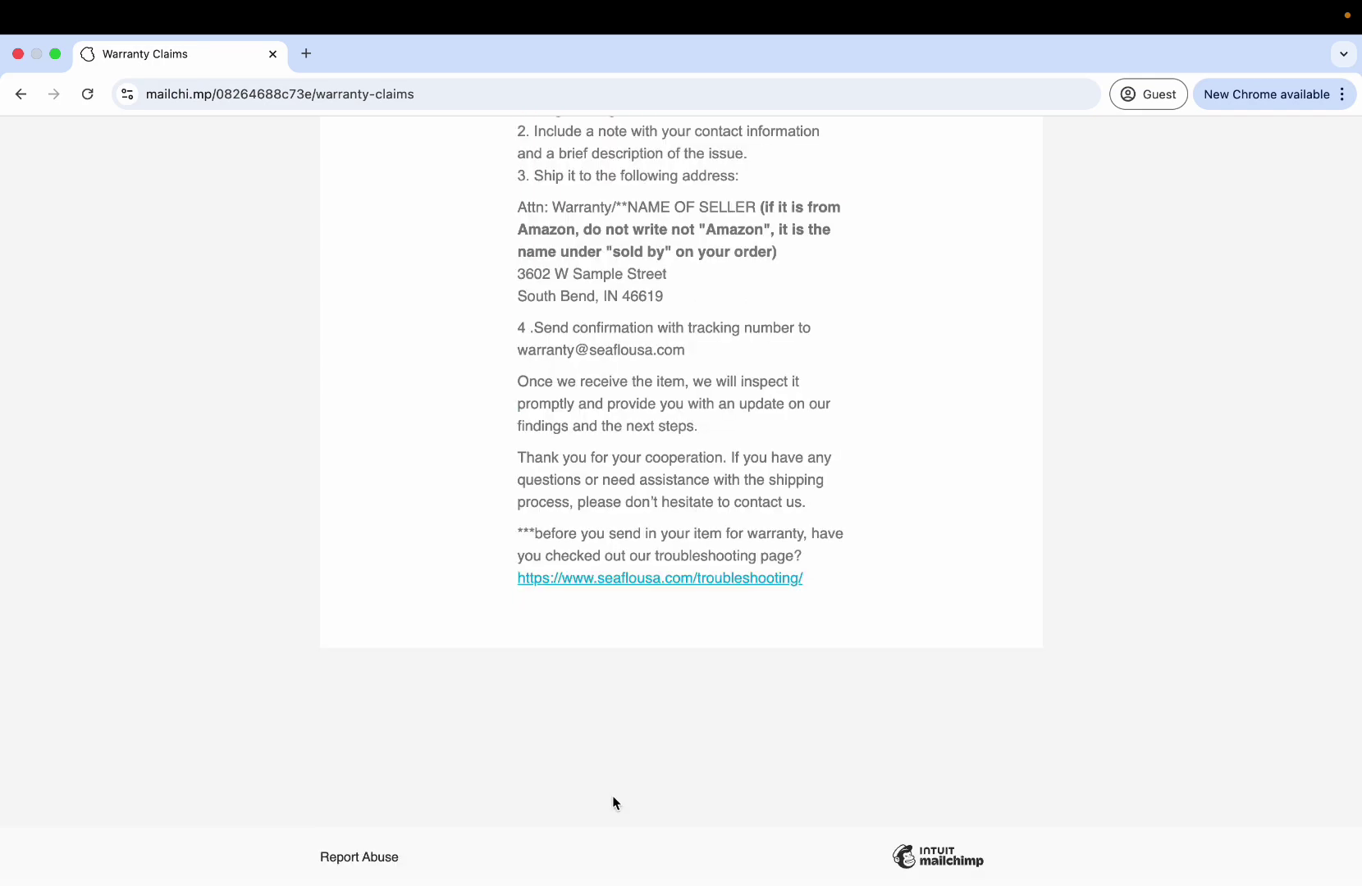
scroll(612, 803, "up", 8)
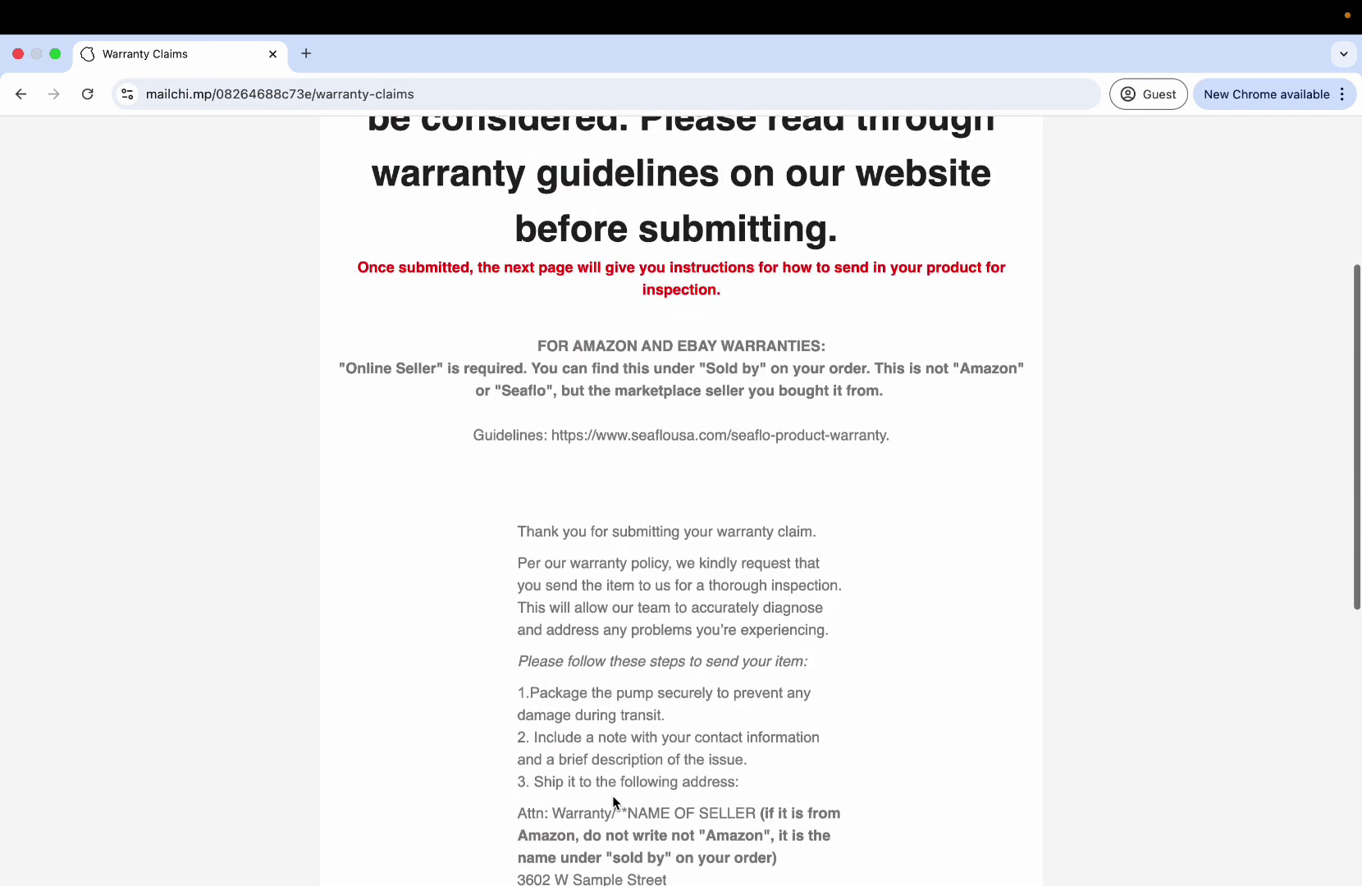
scroll(665, 498, "down", 5)
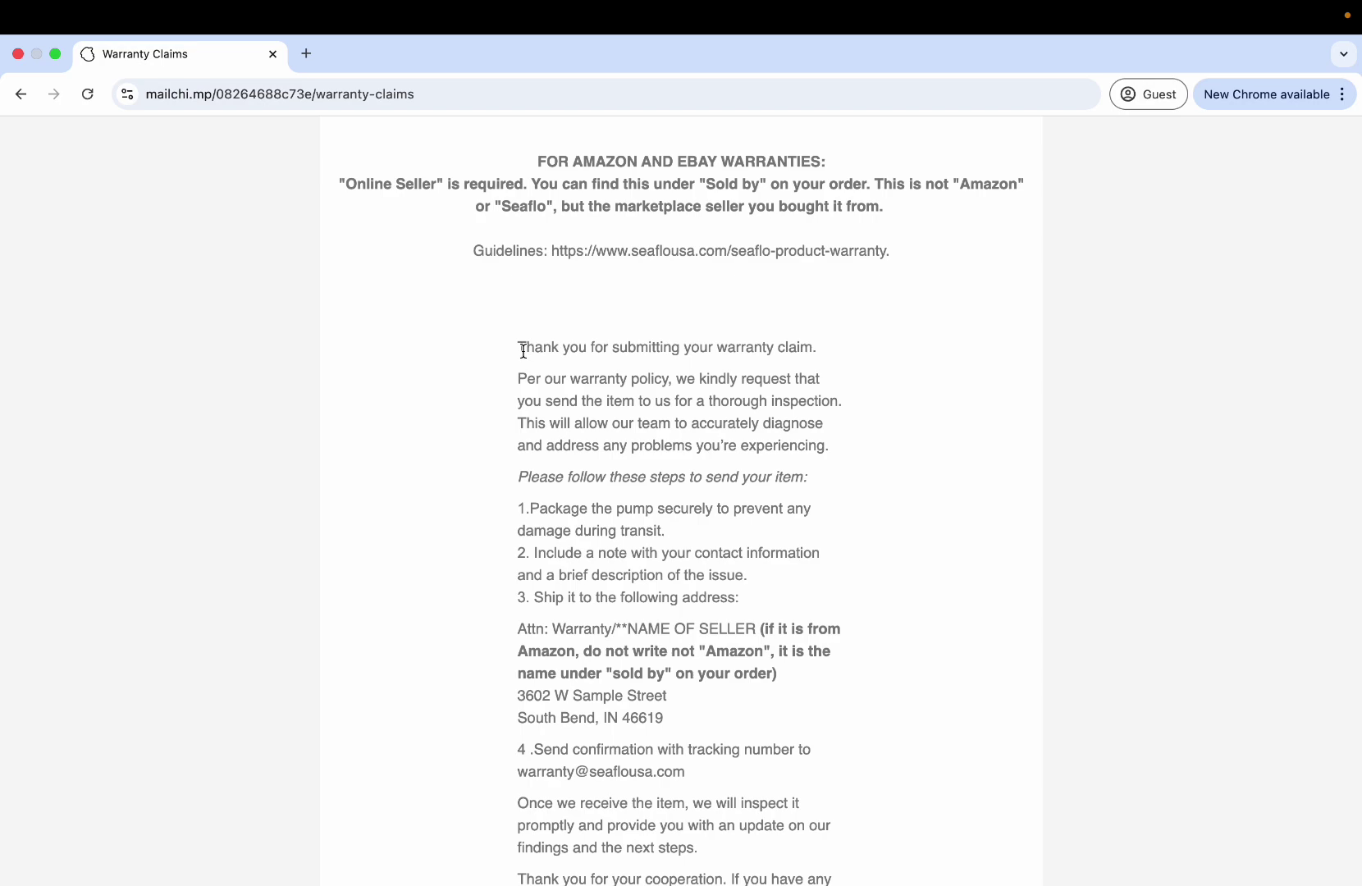
scroll(523, 350, "up", 4)
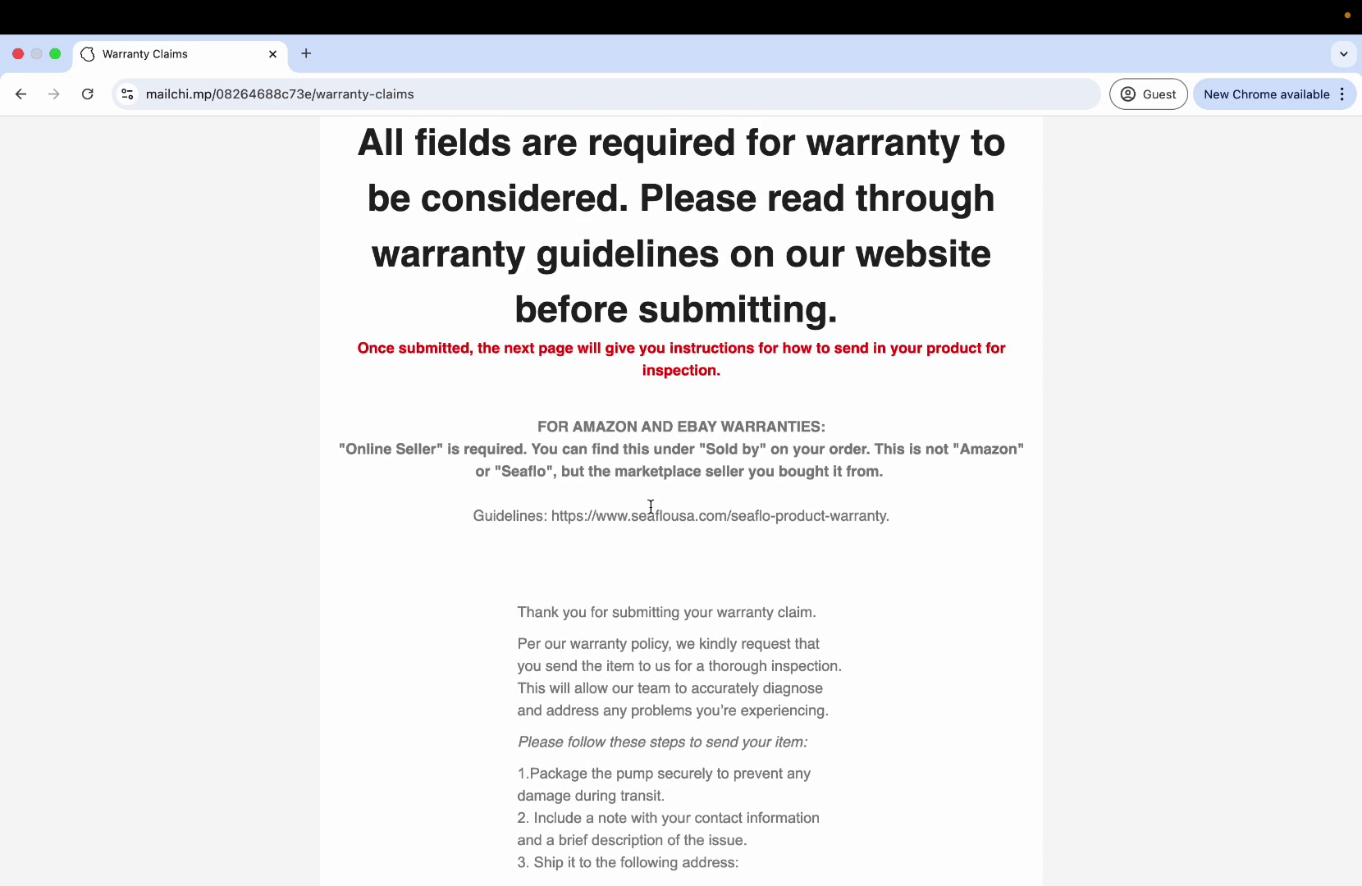
left_click_drag(651, 506, 731, 515)
left_click(680, 577)
scroll(681, 577, "down", 5)
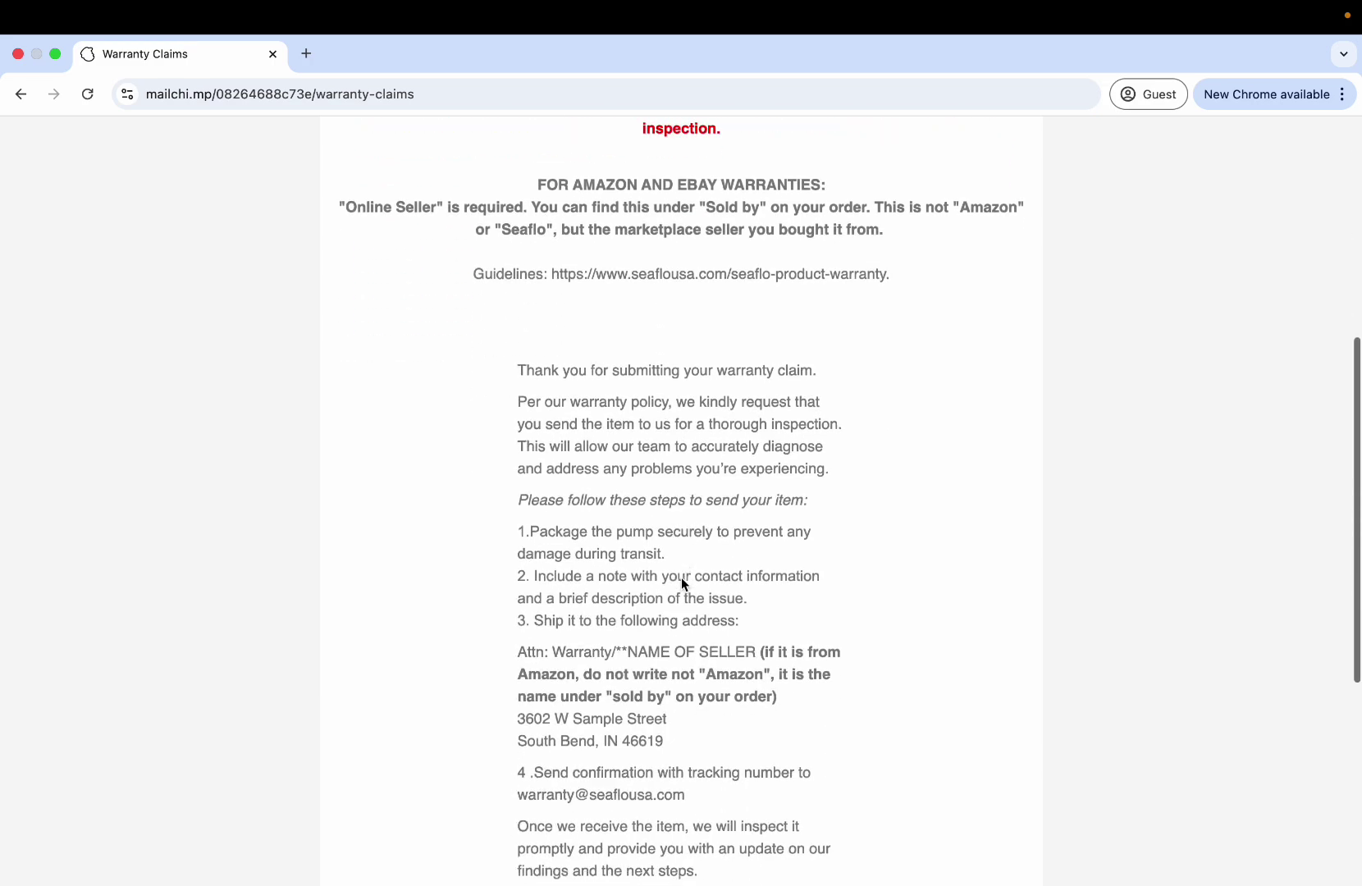
scroll(681, 576, "down", 3)
scroll(656, 330, "down", 1)
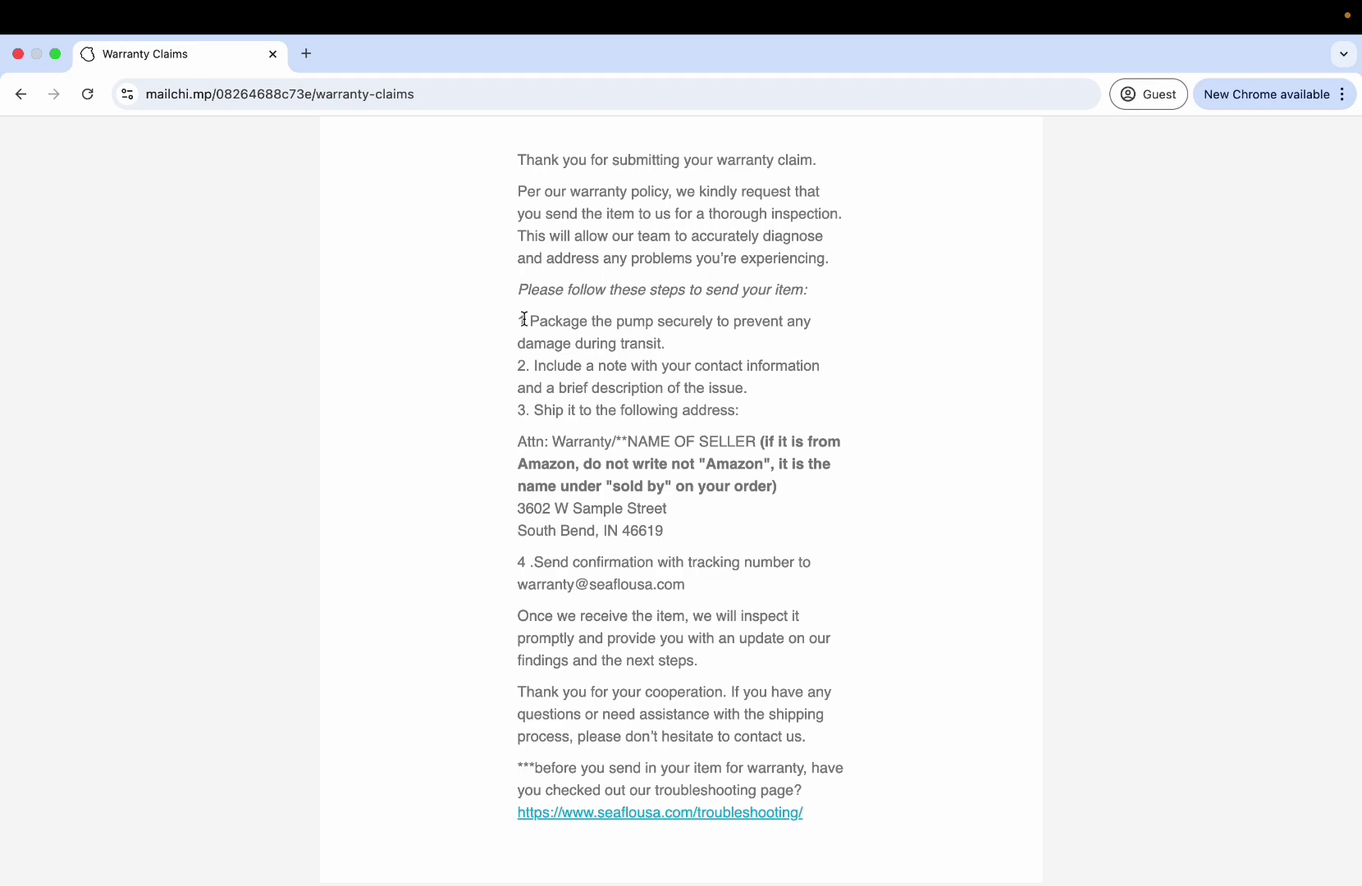
left_click_drag(524, 318, 675, 353)
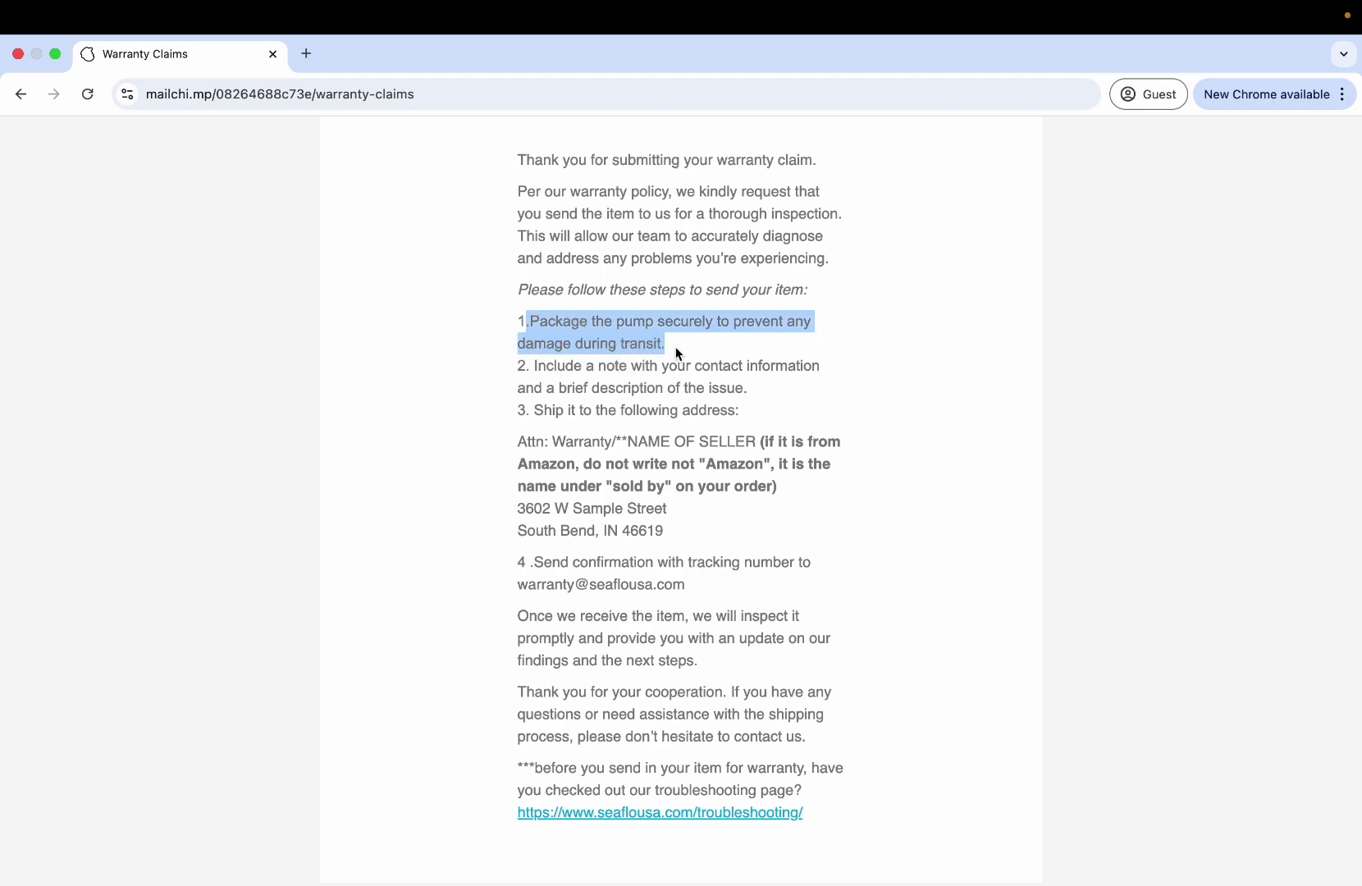
left_click(530, 369)
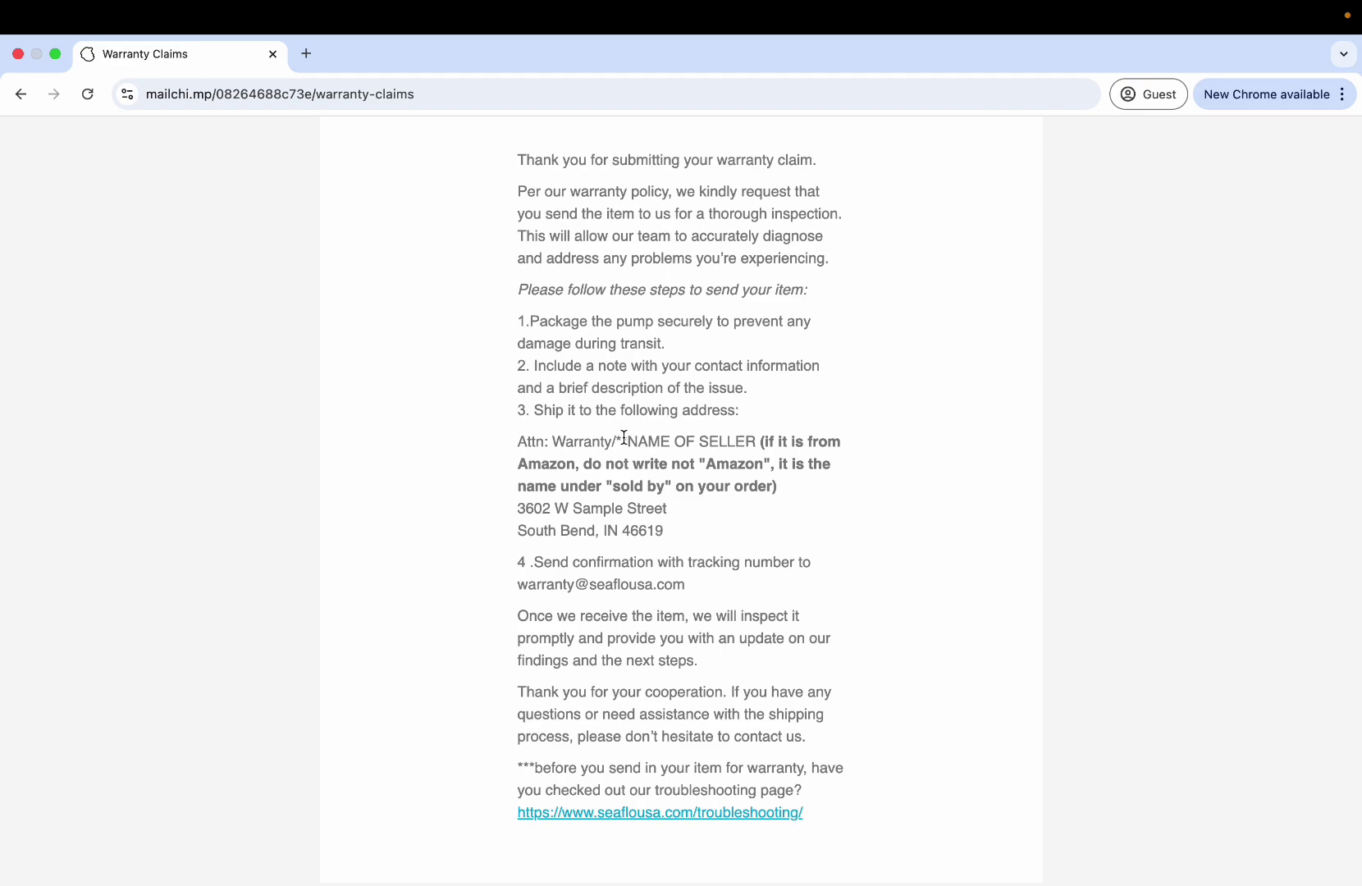
left_click_drag(623, 437, 727, 448)
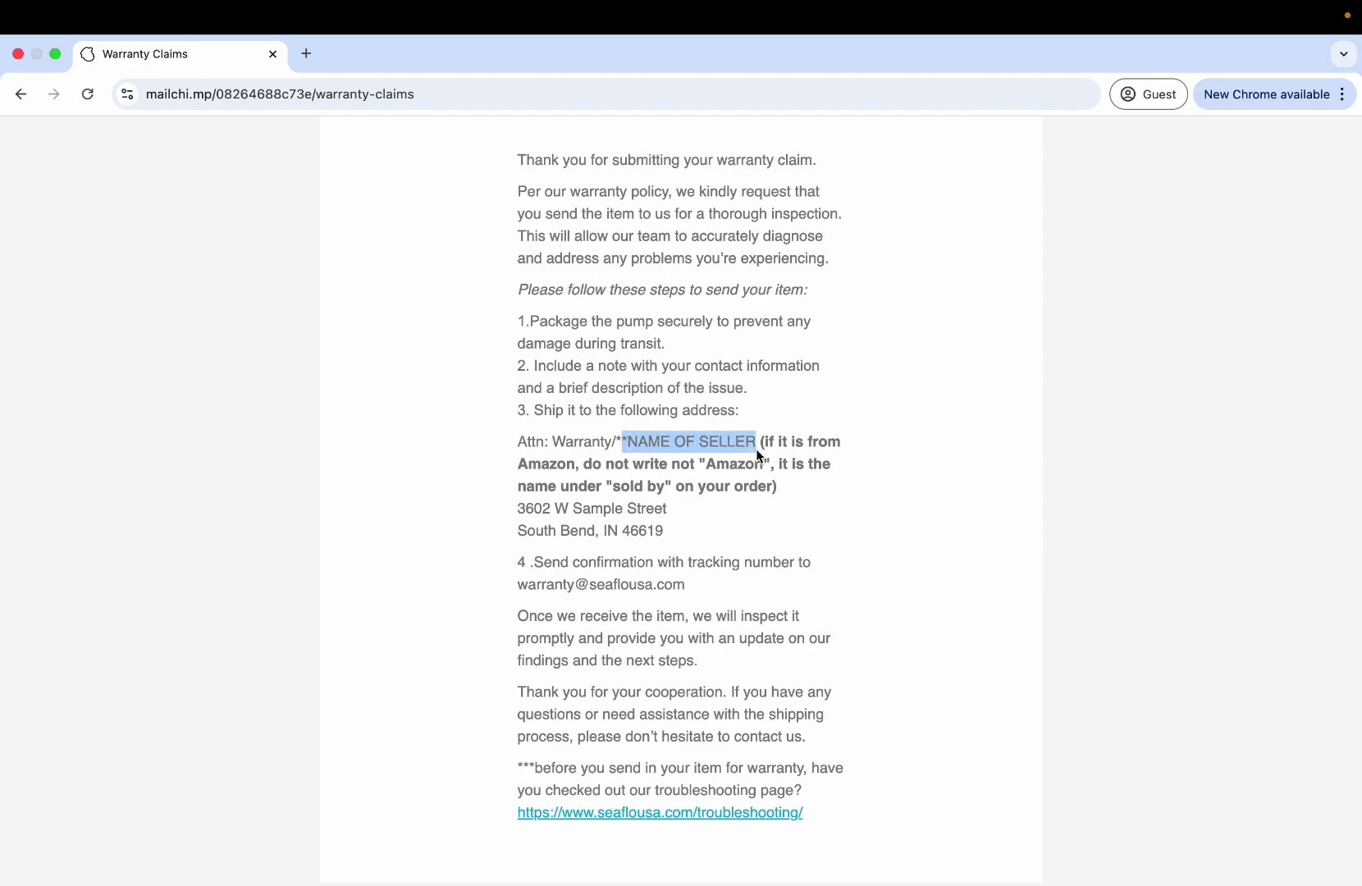
left_click(701, 444)
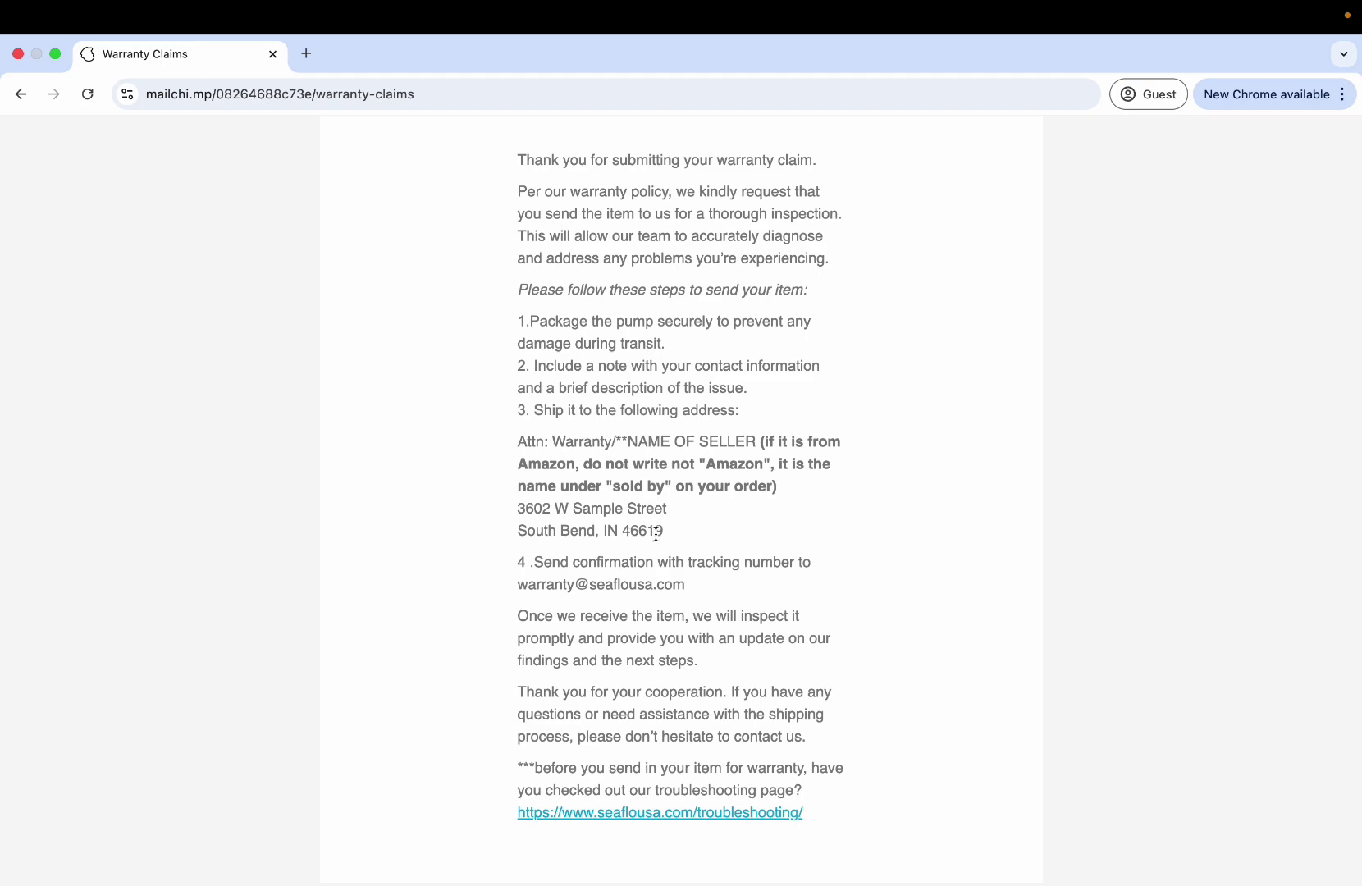
scroll(639, 530, "down", 2)
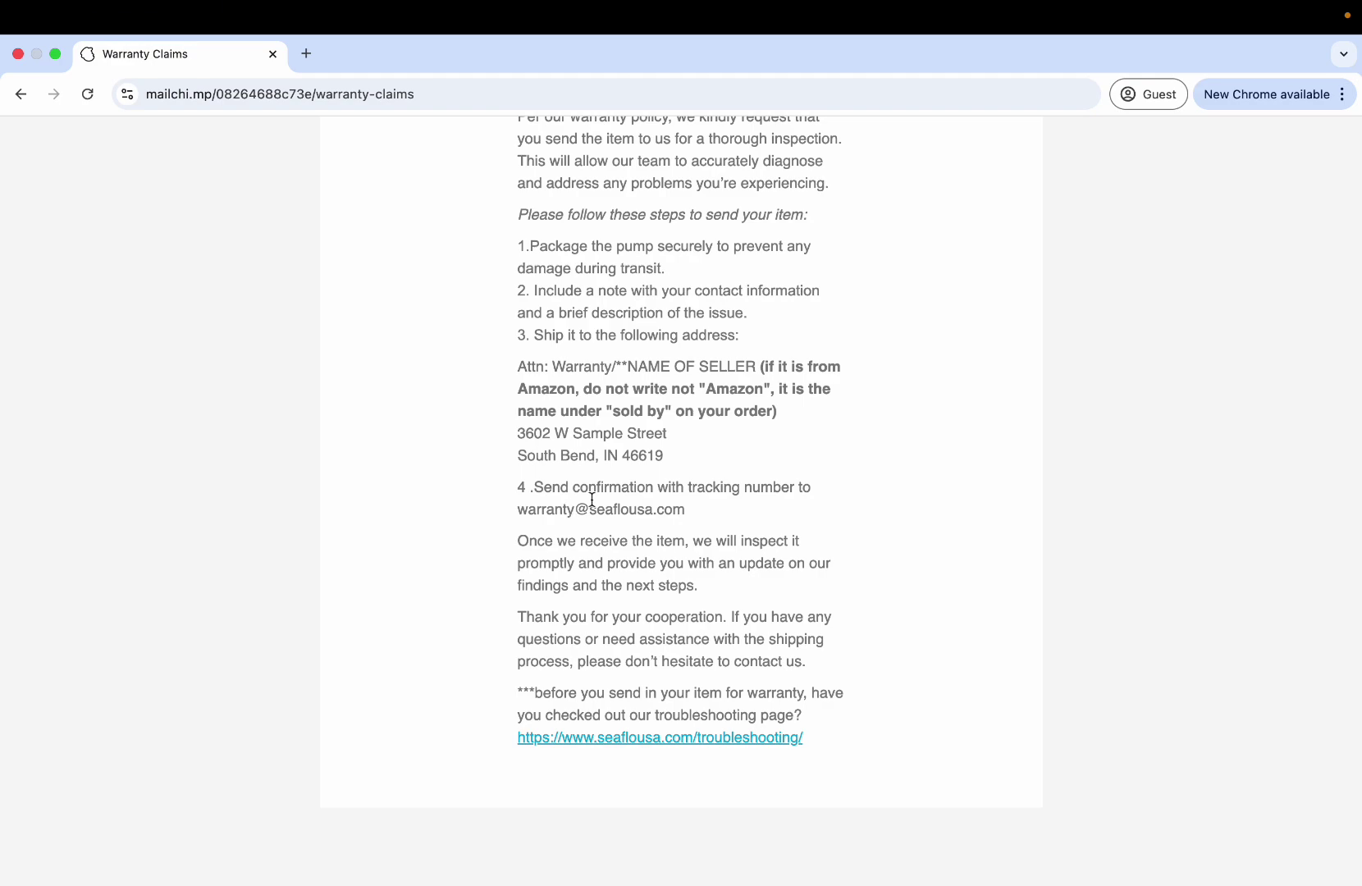
left_click_drag(692, 482, 788, 481)
left_click(691, 507)
scroll(691, 509, "down", 1)
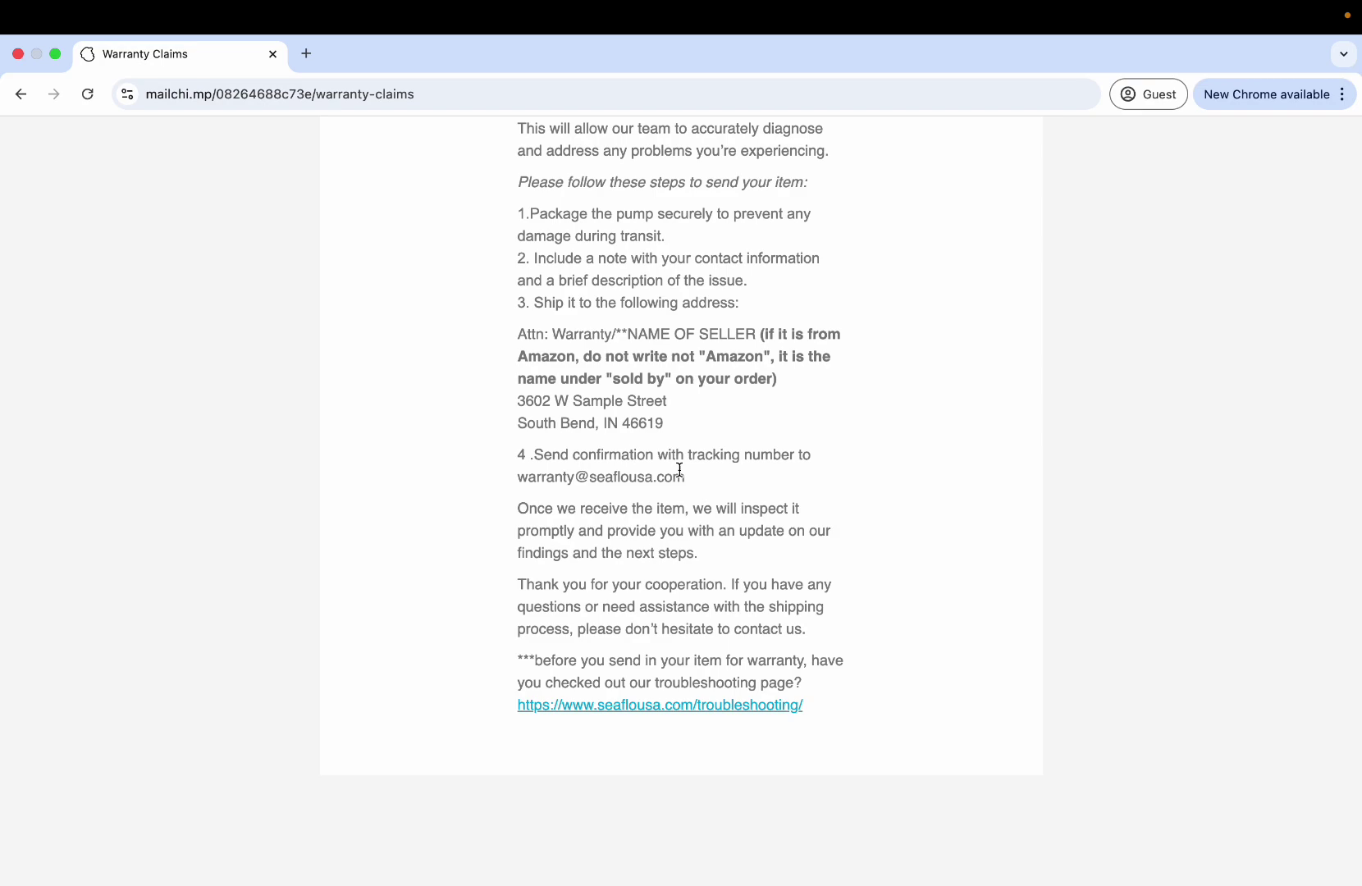
left_click_drag(686, 479, 517, 474)
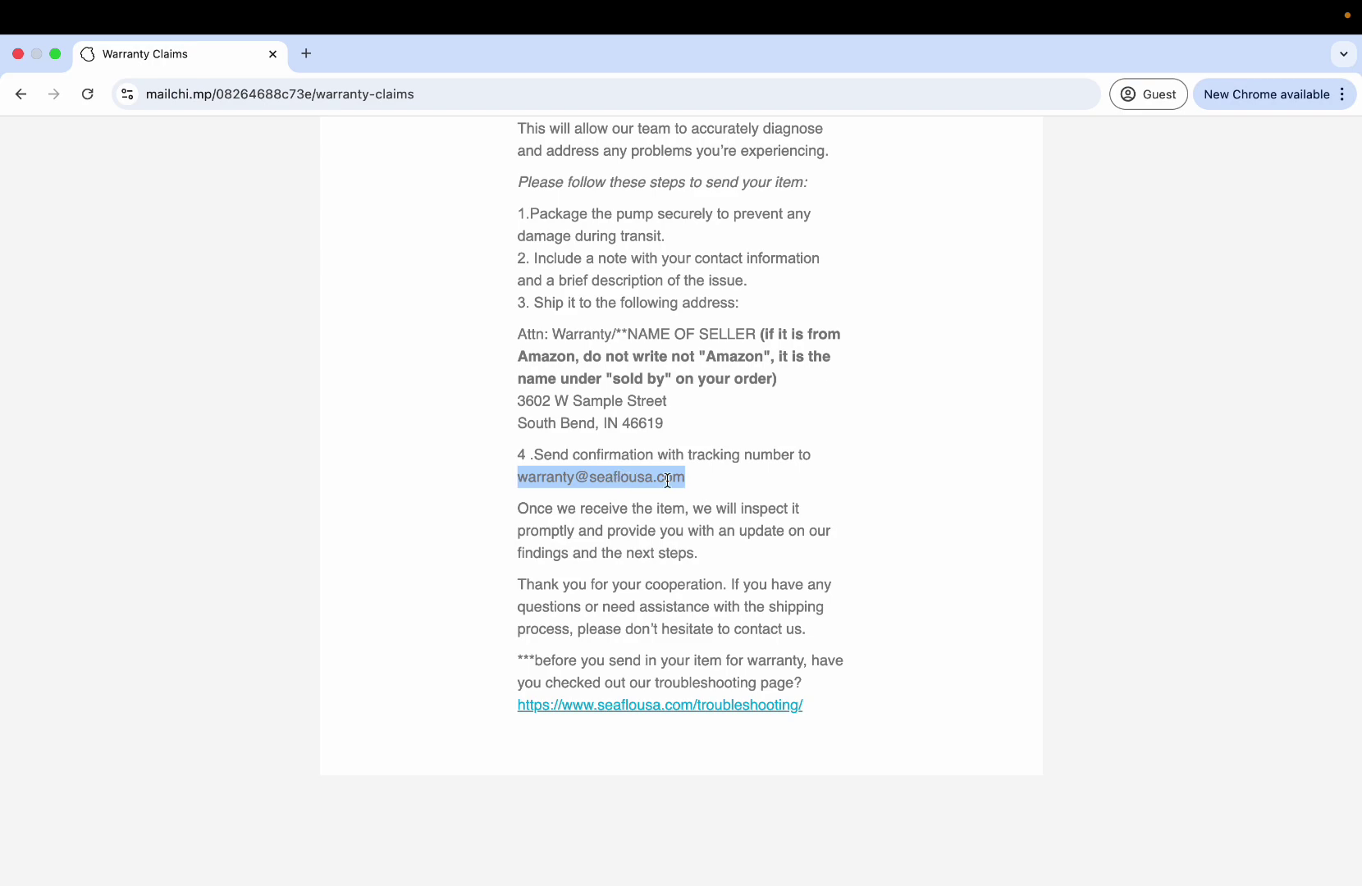
left_click(689, 515)
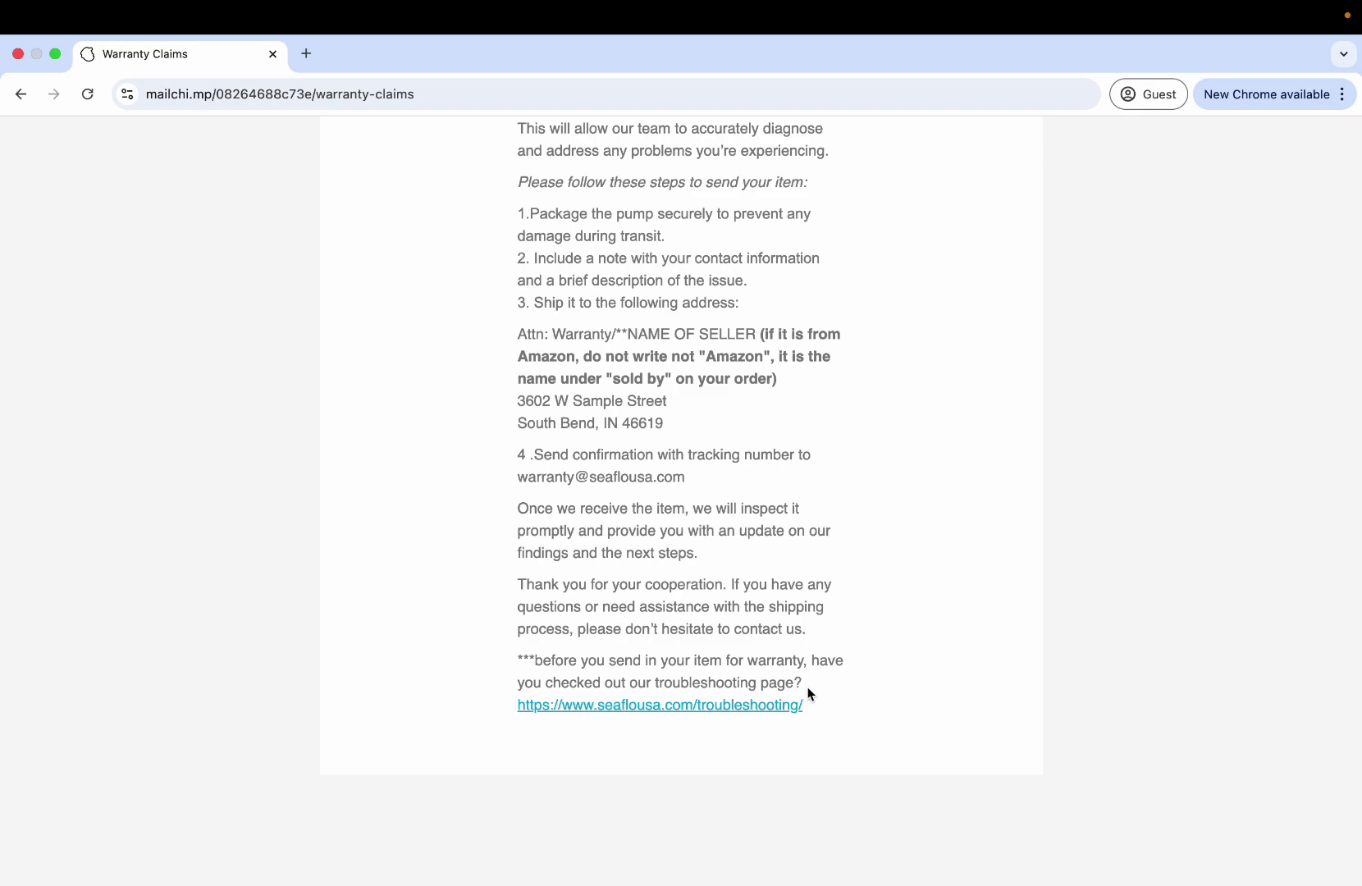
left_click_drag(814, 702, 511, 699)
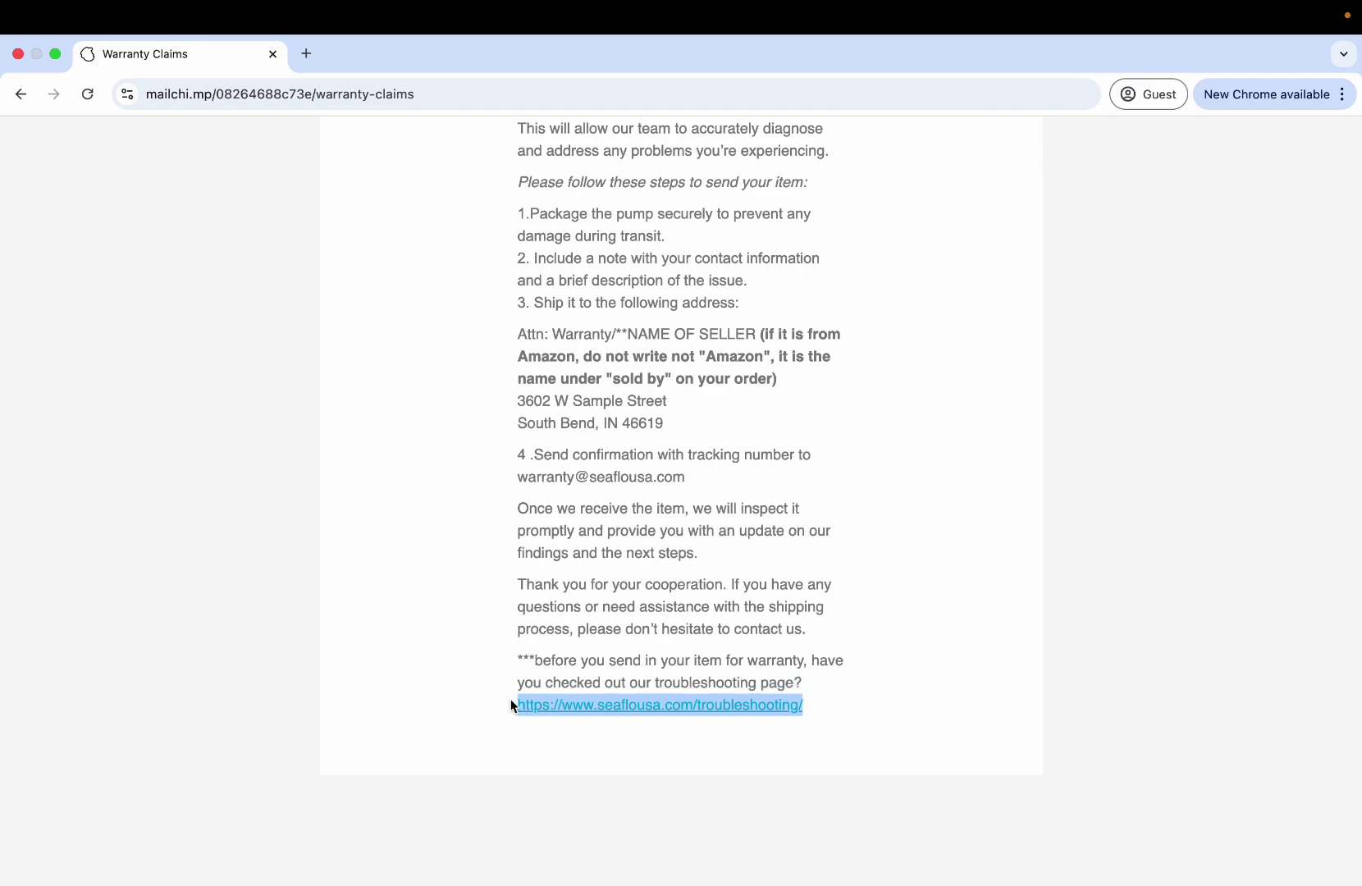
left_click(686, 653)
scroll(686, 654, "up", 10)
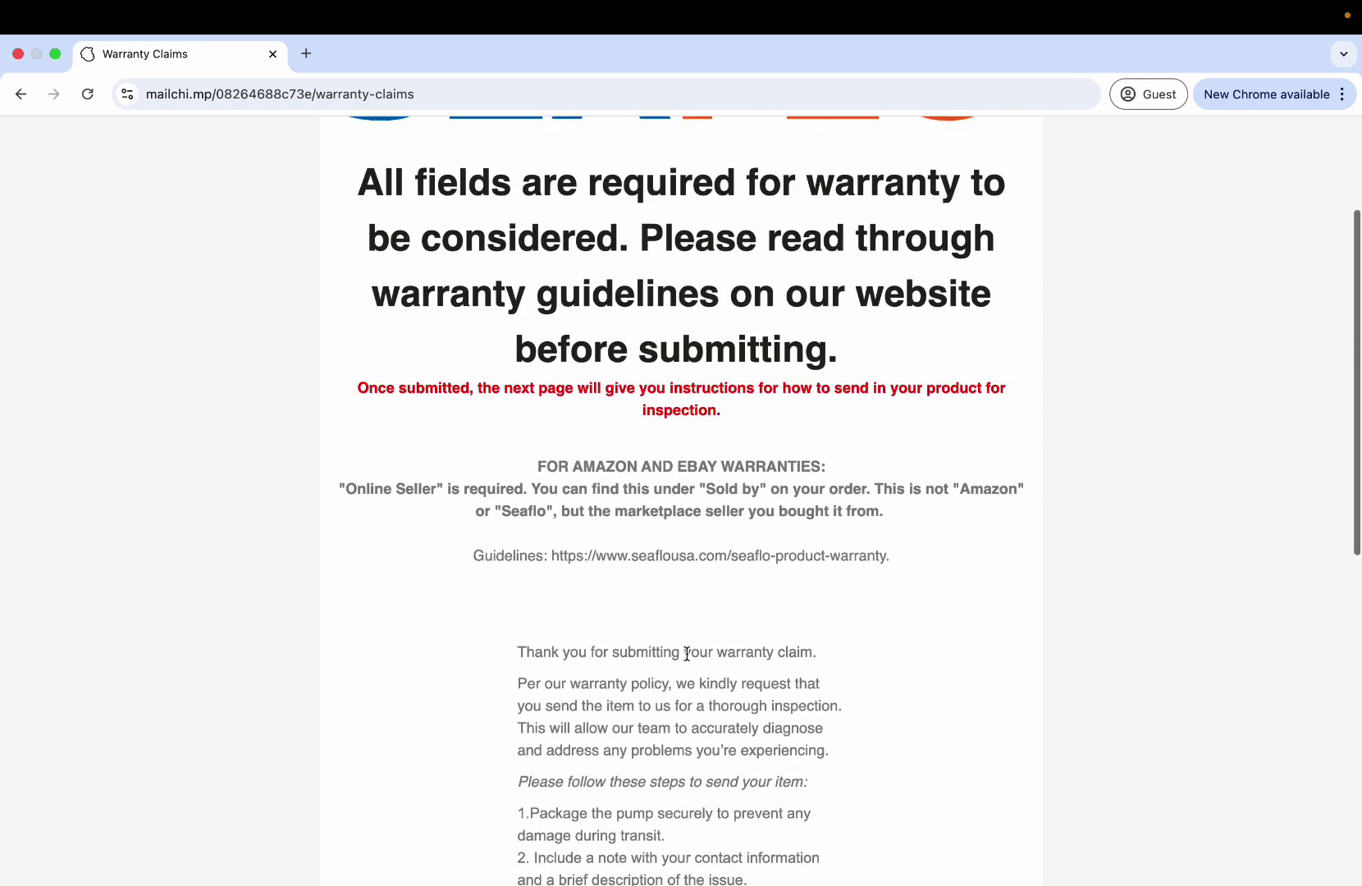